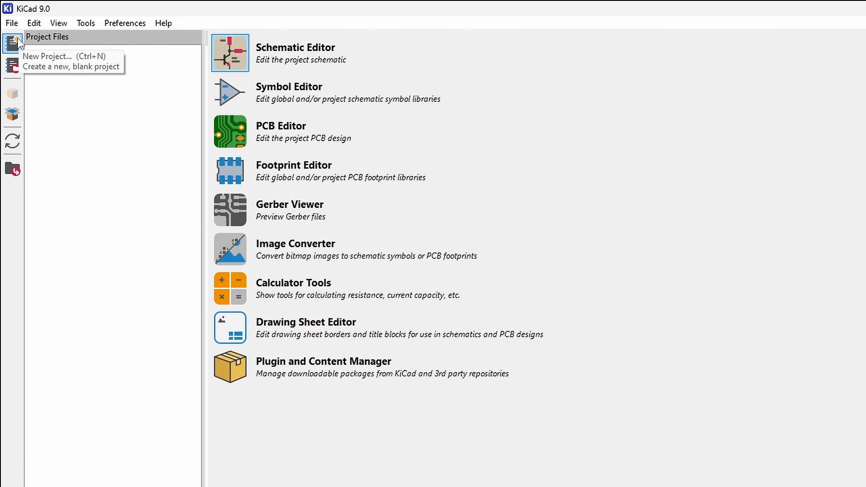
- Create a new project named Mini Inverter in its own new folder and open its schematic file
left_click(19, 40)
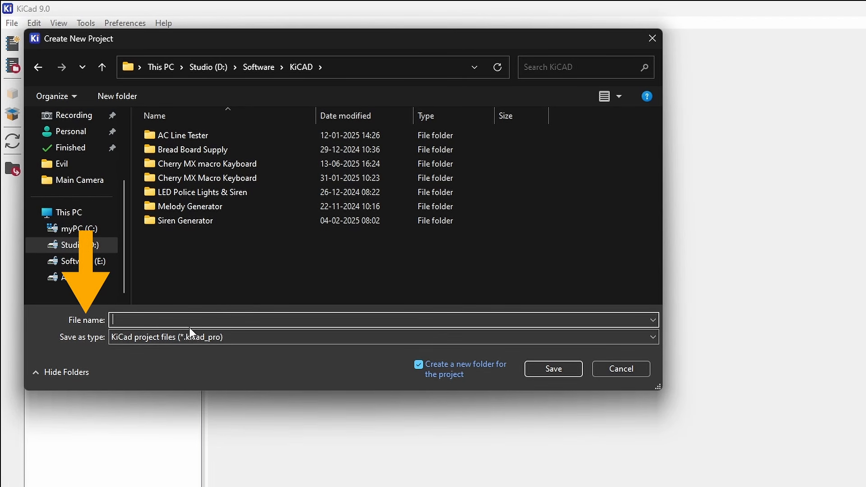
type("Mini")
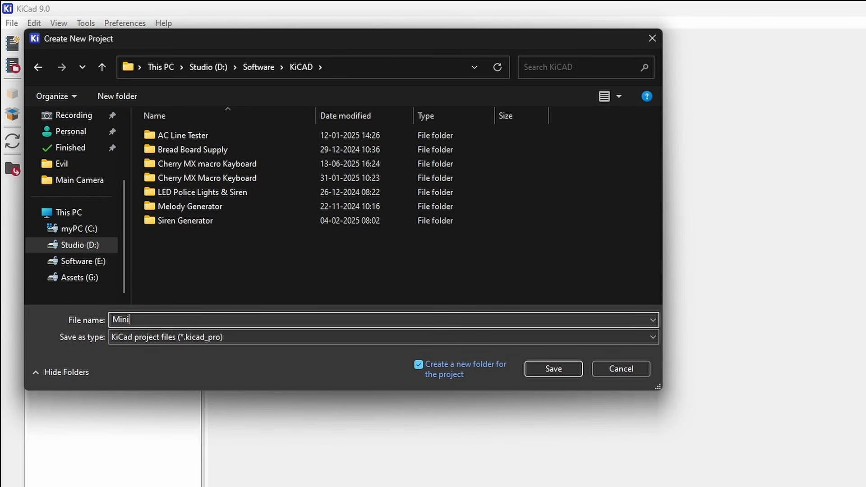
type(" Inverter")
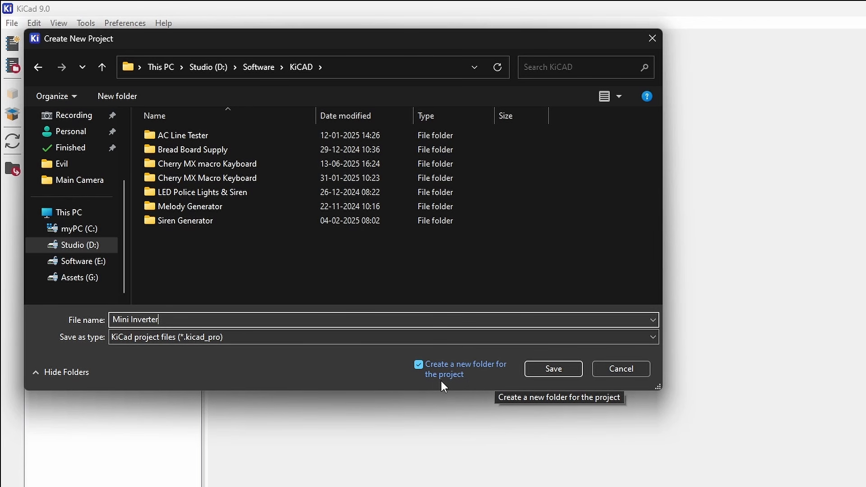
left_click(547, 370)
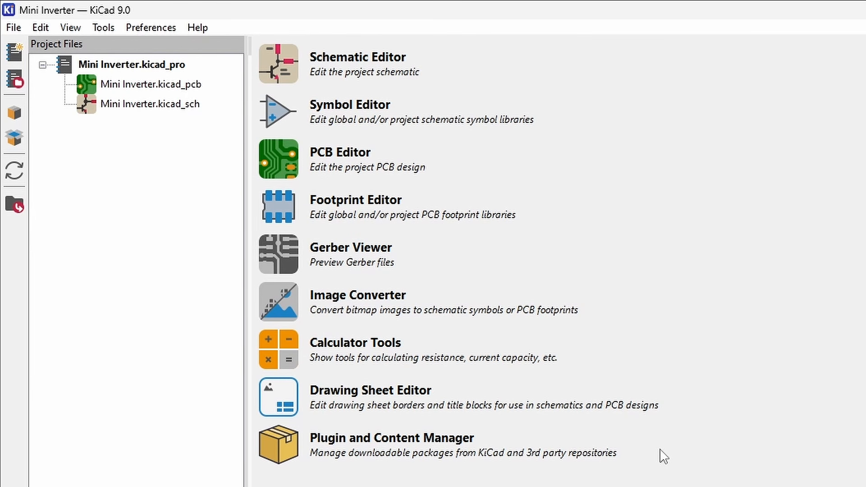
double_click(152, 111)
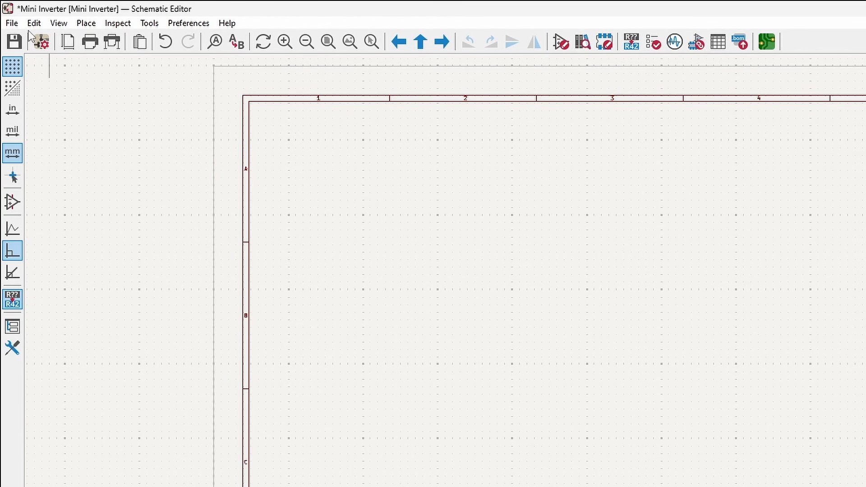
- In the schematic's page settings, keep A4 landscape paper and set the issue date to 2025-06-13 and the revision to 0
left_click(12, 24)
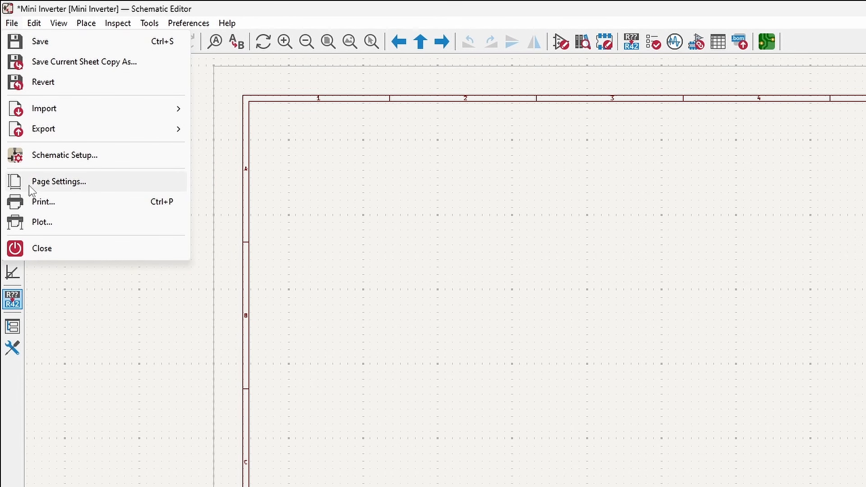
left_click(43, 183)
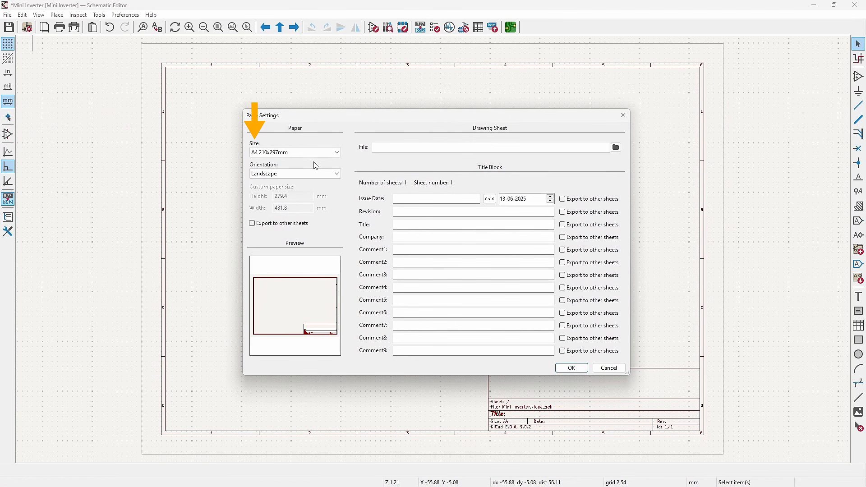
left_click(339, 153)
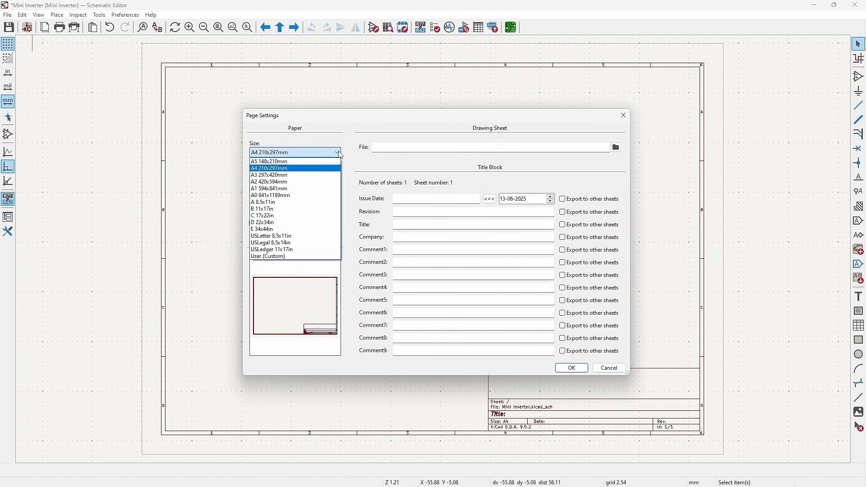
left_click(339, 152)
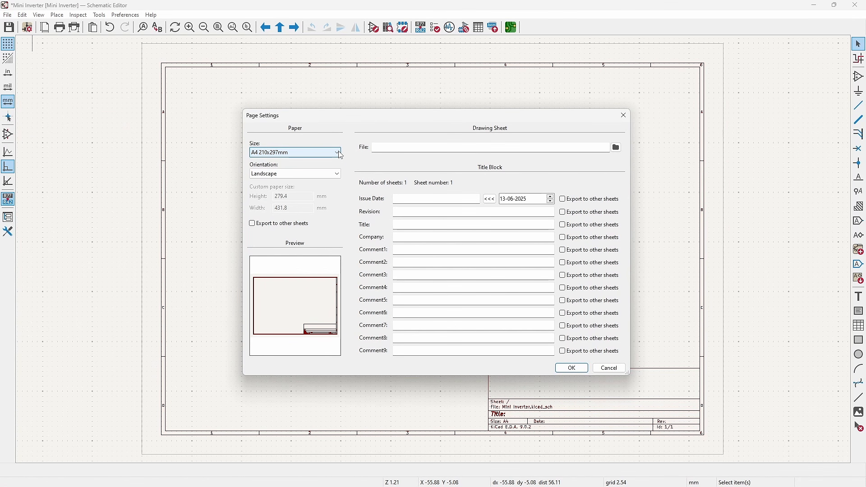
left_click(334, 176)
left_click(334, 177)
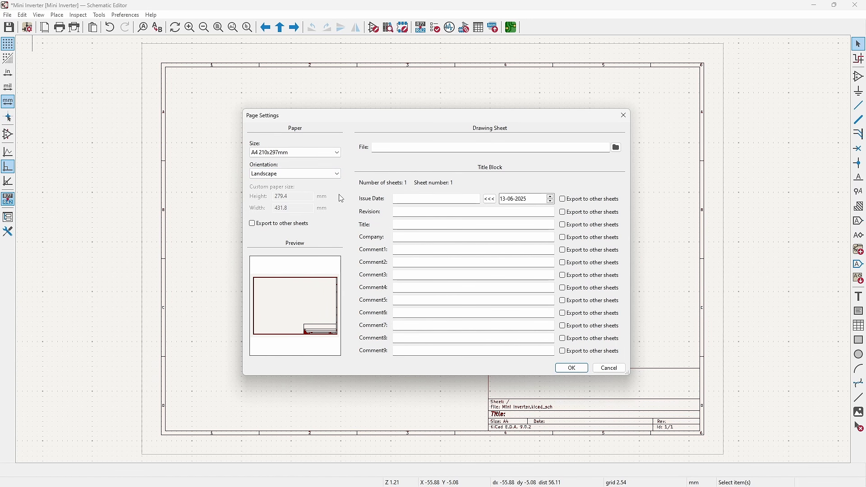
left_click(491, 199)
left_click(432, 211)
type("0")
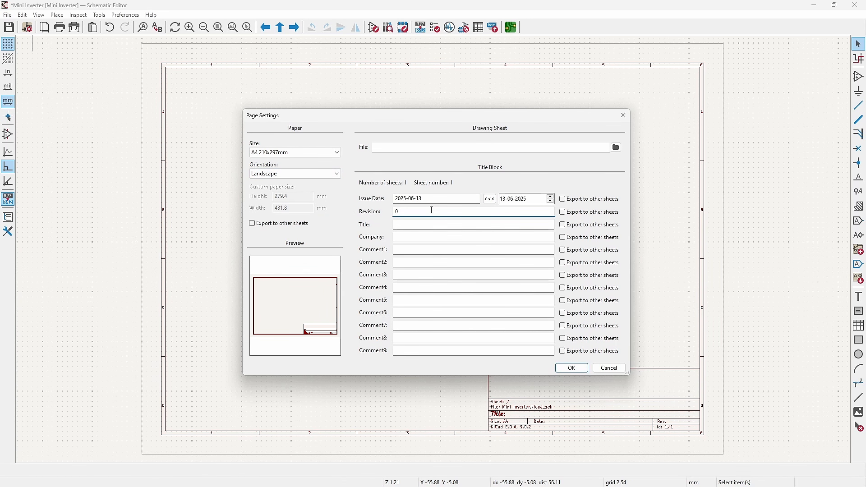
- Set the title block's title to Mini Inverter and its company to DIY Hideout
left_click(425, 224)
type("Mi")
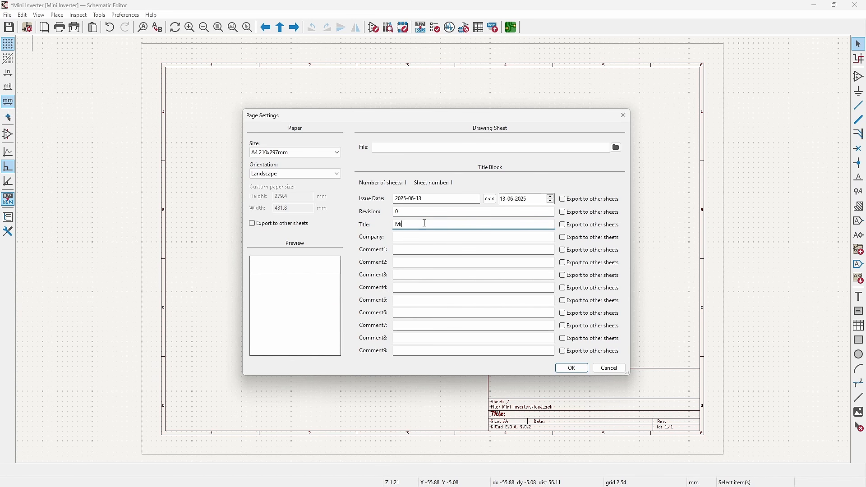
type("ni I")
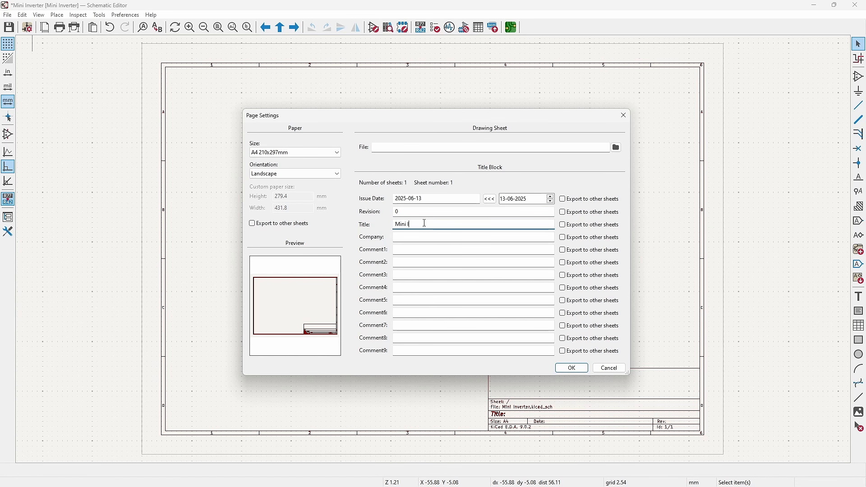
type("nverter")
left_click(416, 237)
type("DIY Hi")
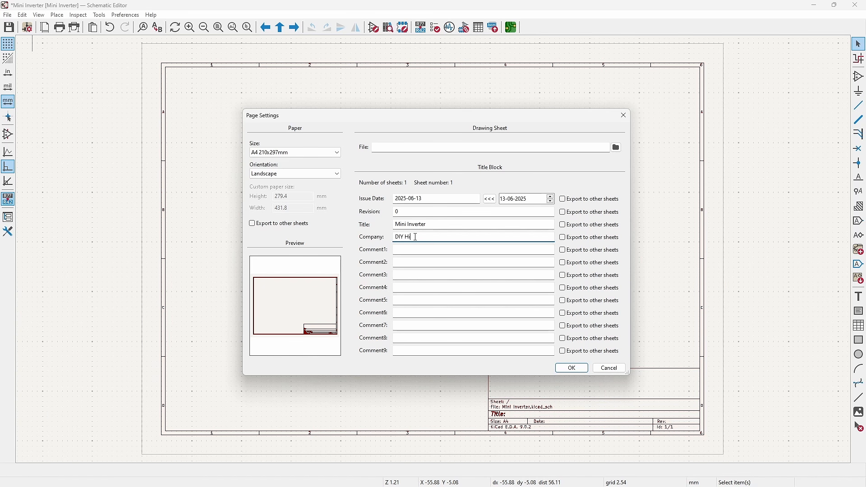
type("deout")
- Fill the first four title block comments with Comment 1, Comment 2, Comment 3 and Comment 4, and apply the page settings
left_click(415, 251)
type("Comment")
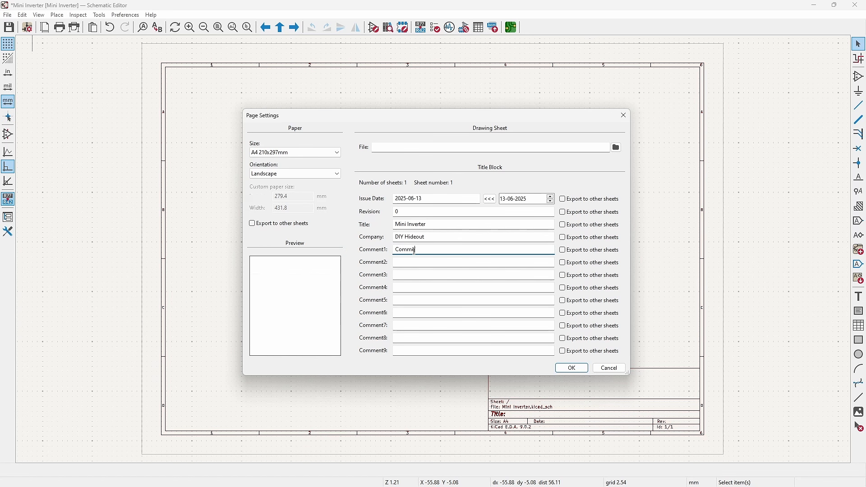
type("1")
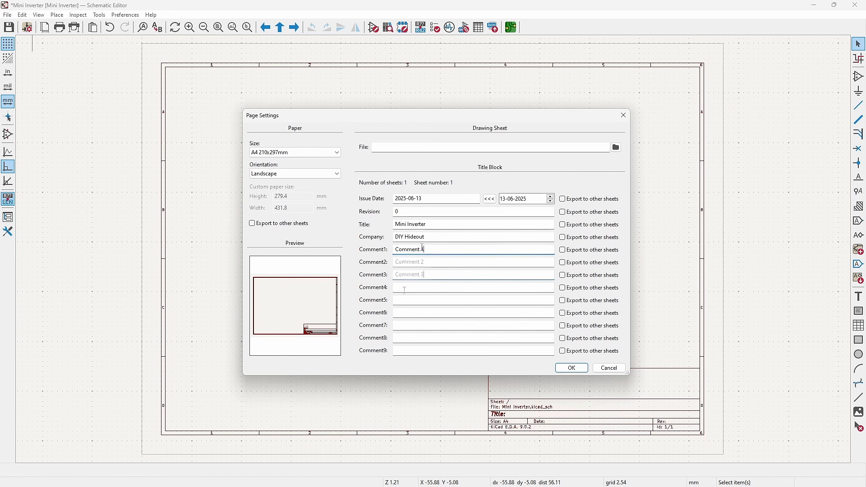
left_click(405, 291)
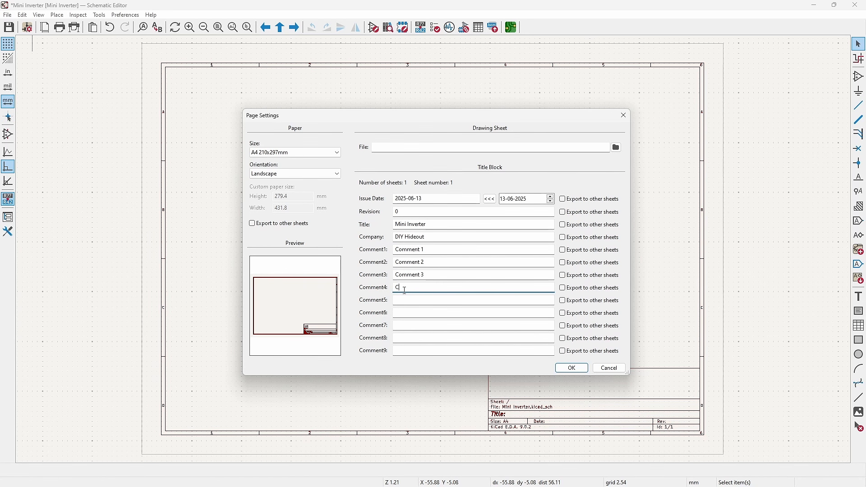
type("Comment 4")
left_click(573, 369)
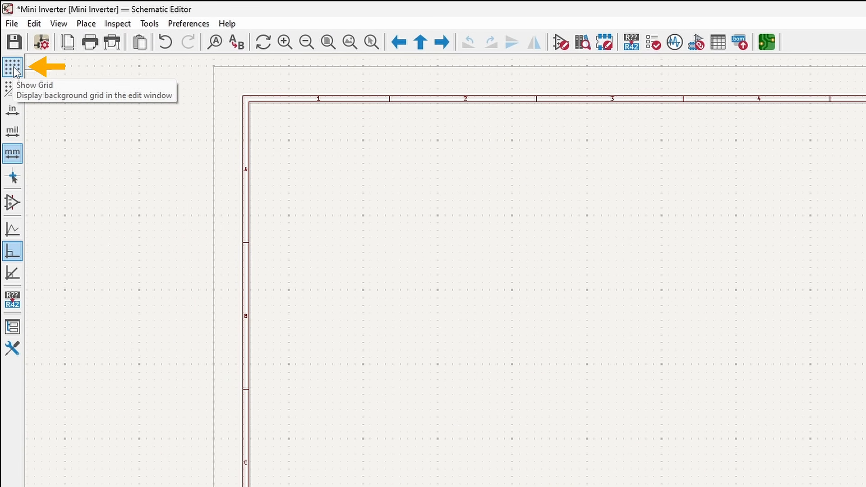
- Try the background grid display off and on, open the grid settings, and turn on full-window crosshairs
left_click(14, 70)
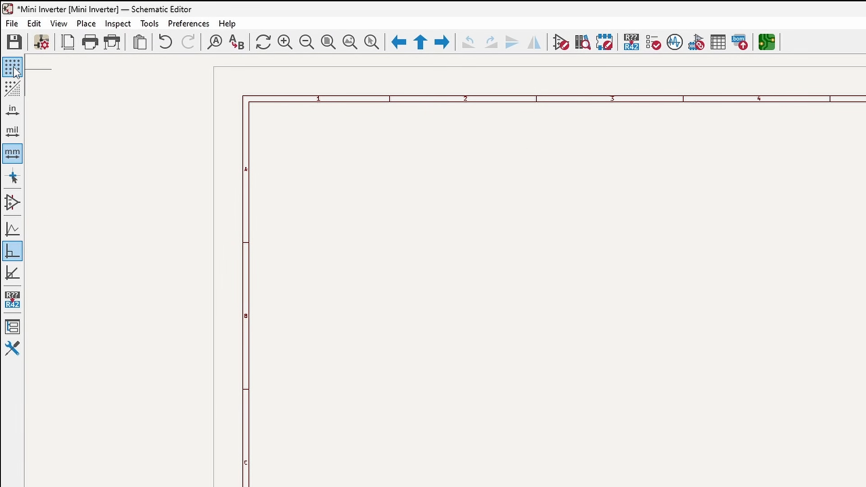
left_click(13, 69)
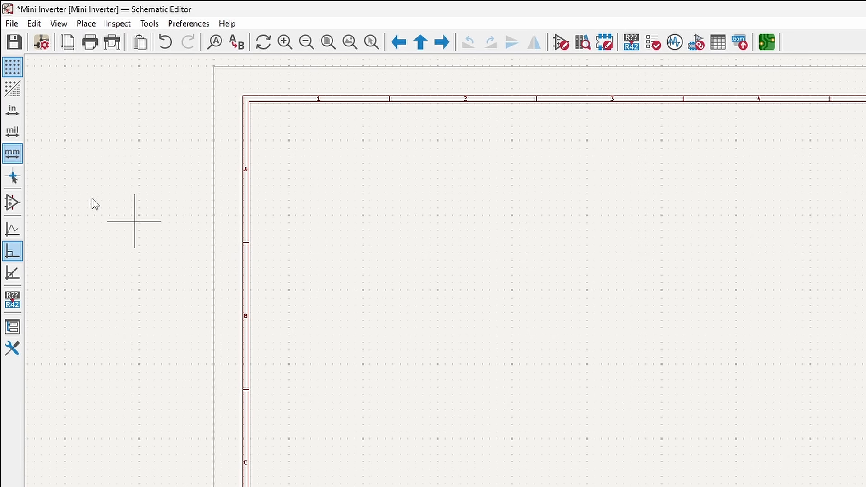
right_click(13, 68)
left_click(54, 78)
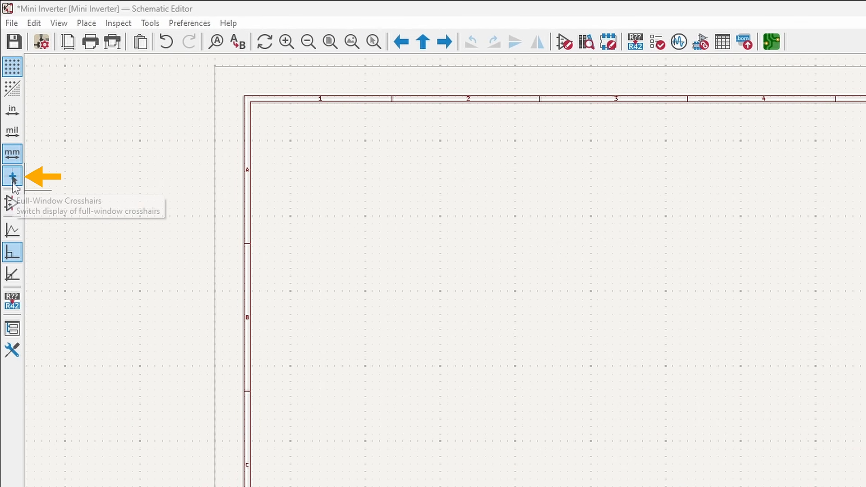
left_click(13, 179)
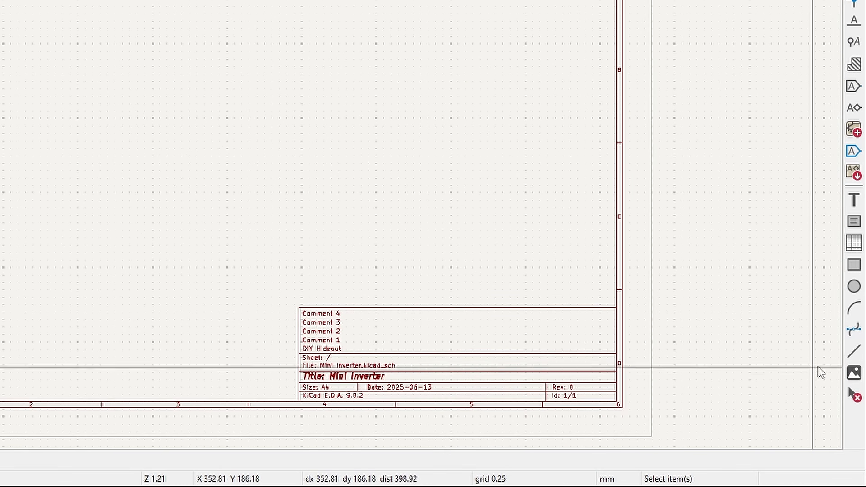
- Insert the Hideout logo image on the sheet and fit it into the upper-right corner of the title block
left_click(856, 377)
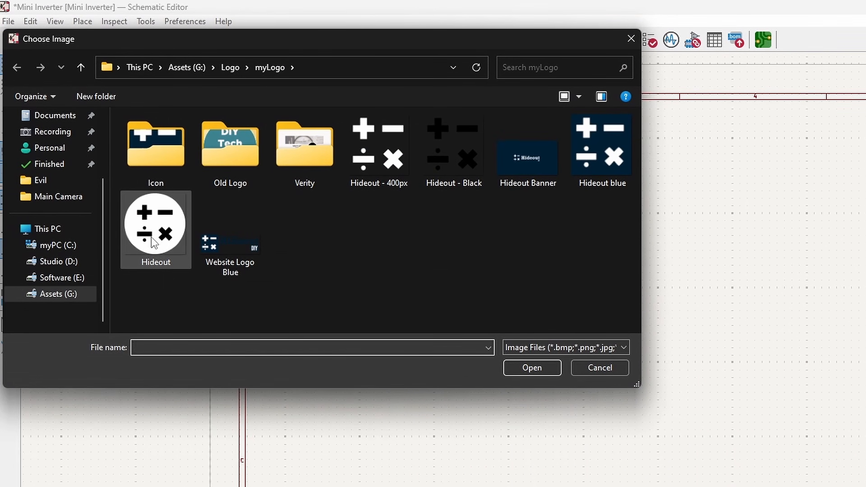
left_click(153, 242)
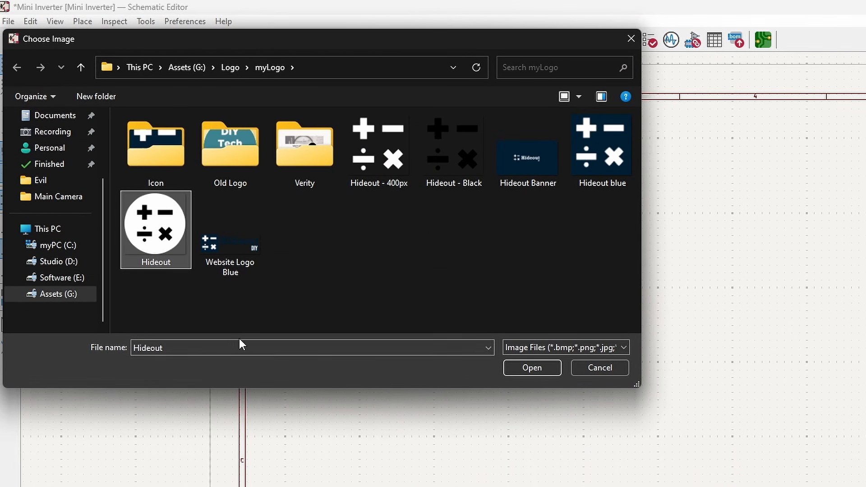
left_click(526, 370)
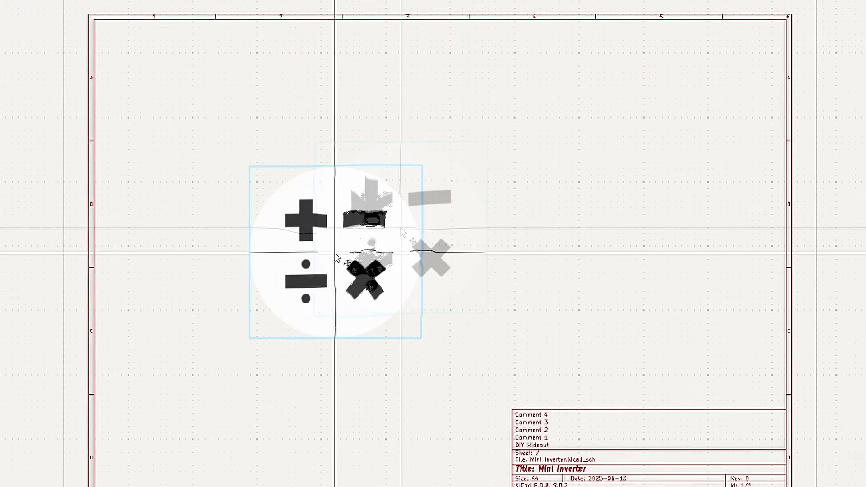
left_click(309, 176)
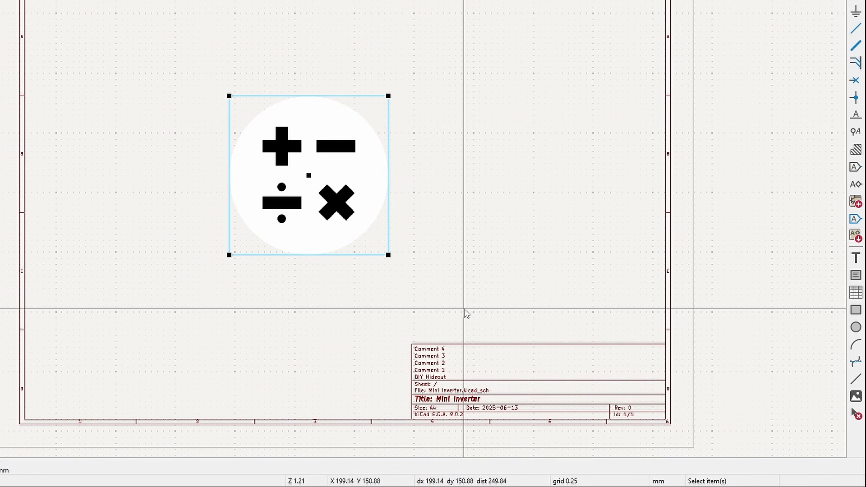
left_click_drag(387, 256, 648, 372)
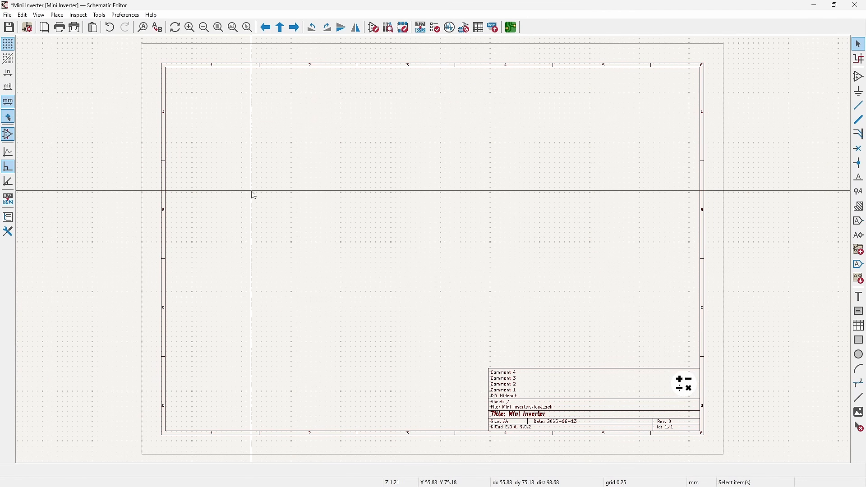
- Set the auto save interval to 3 minutes in the common preferences
left_click(128, 17)
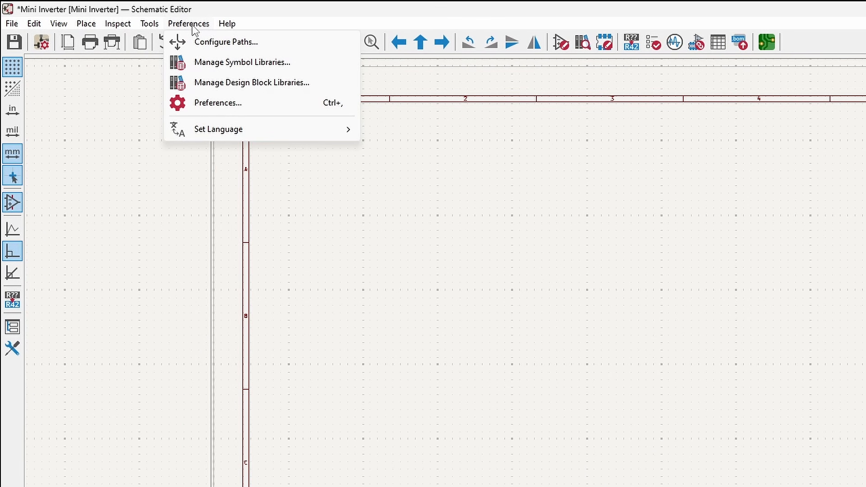
left_click(222, 104)
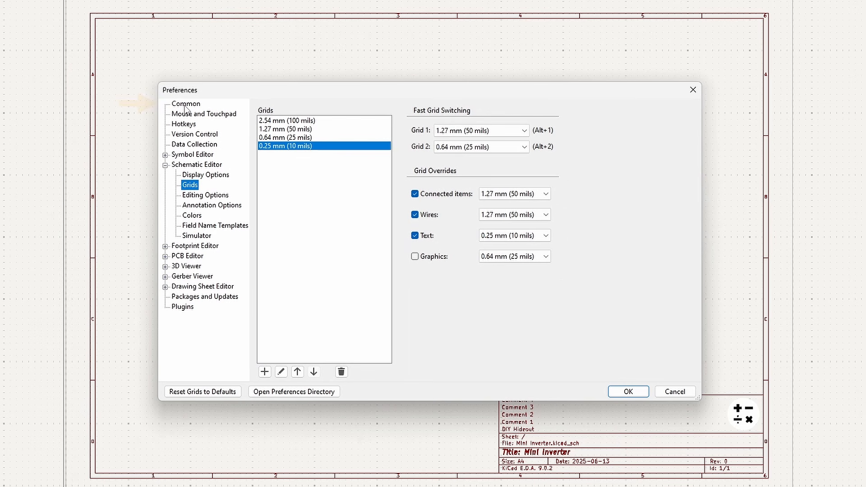
left_click(185, 104)
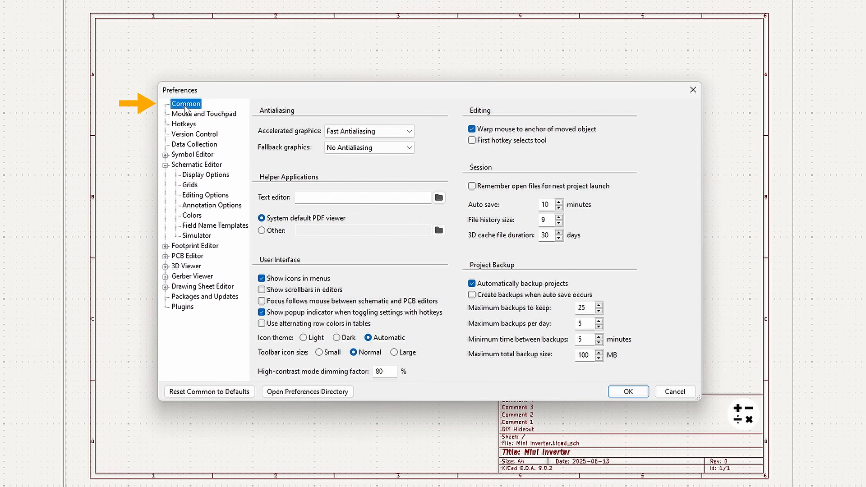
double_click(541, 205)
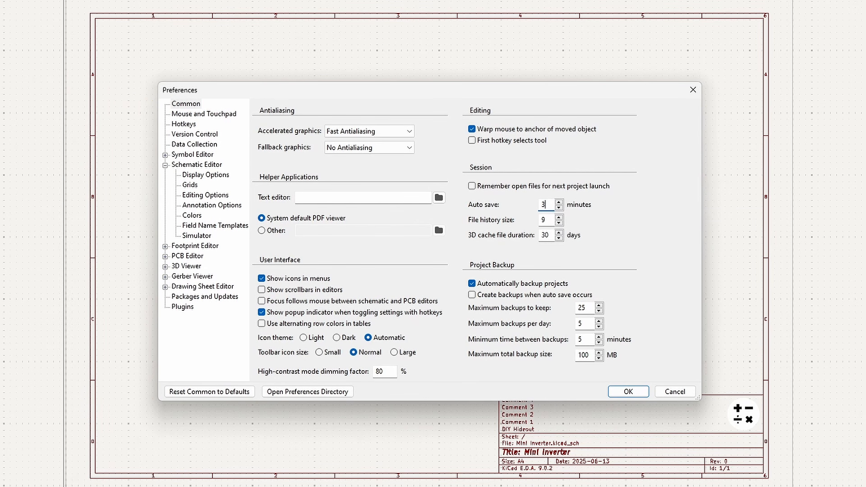
type("3")
left_click(631, 395)
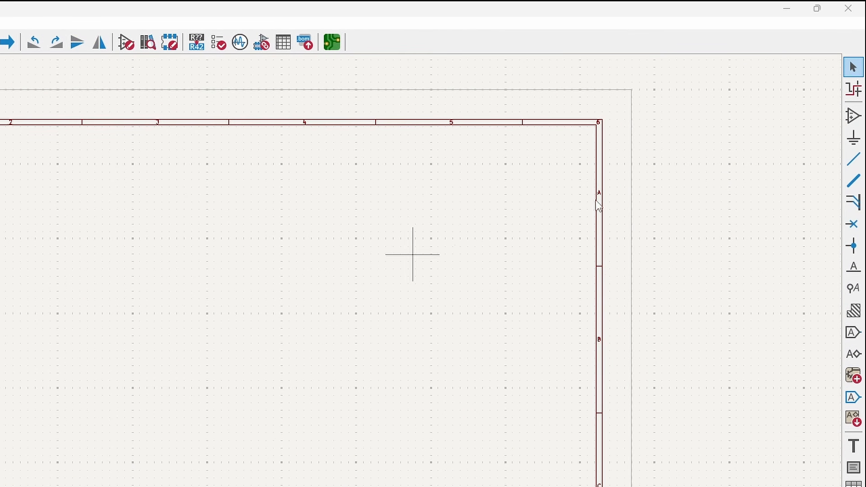
- Place a Battery symbol from the Device library in the upper-left corner of the schematic sheet
left_click(853, 116)
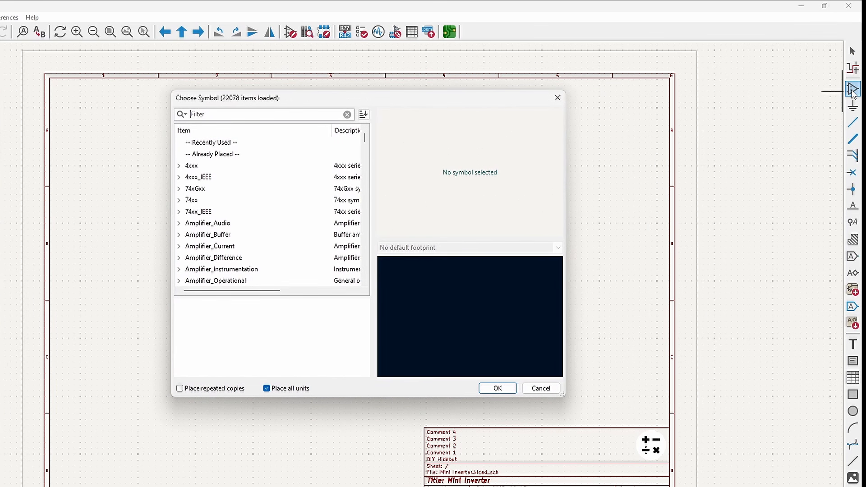
left_click(211, 117)
type("B")
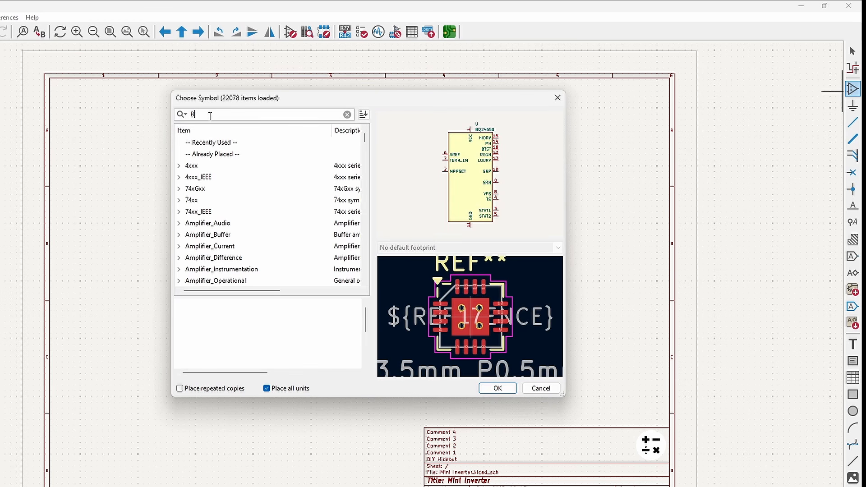
type("attery")
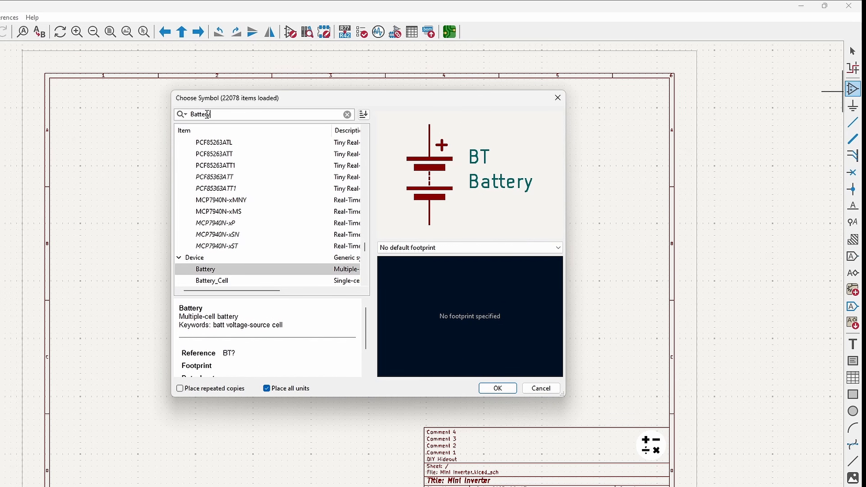
left_click(209, 269)
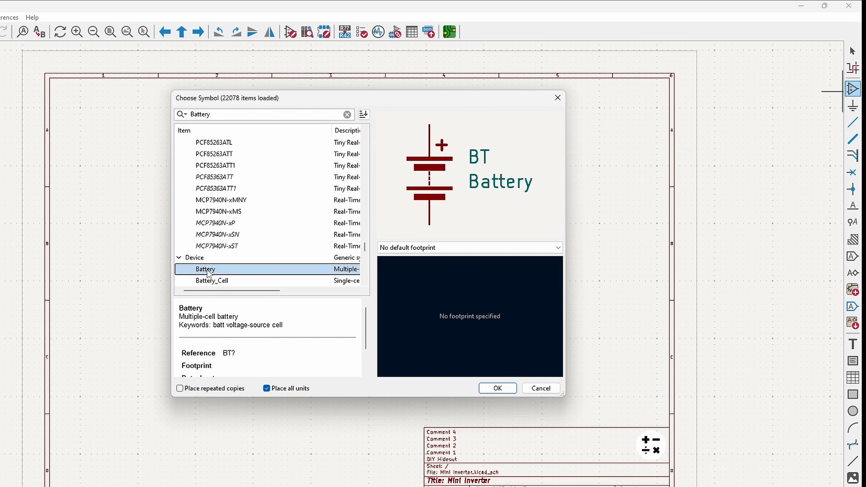
left_click(497, 389)
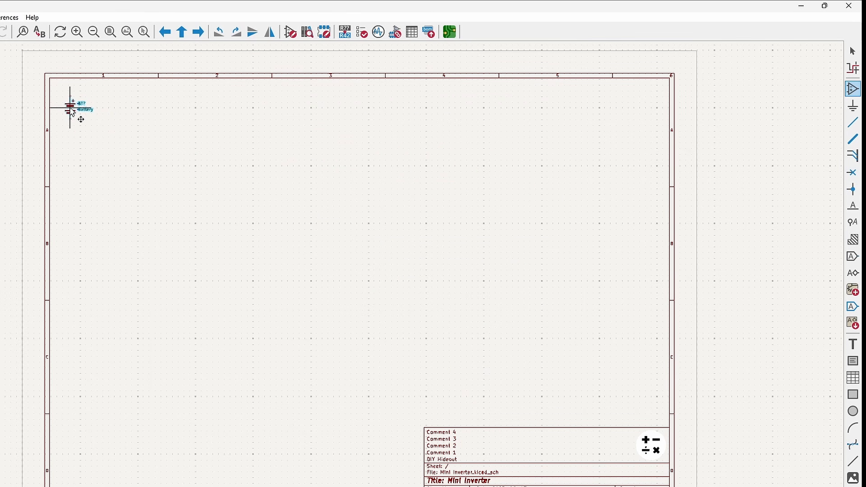
left_click(72, 109)
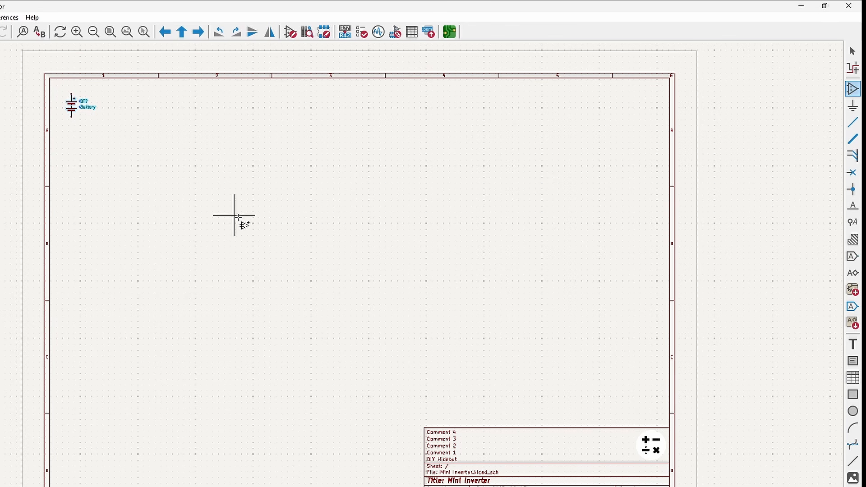
- Place an unpolarized capacitor symbol C from the Device library directly below the battery
left_click(322, 240)
type("Capa")
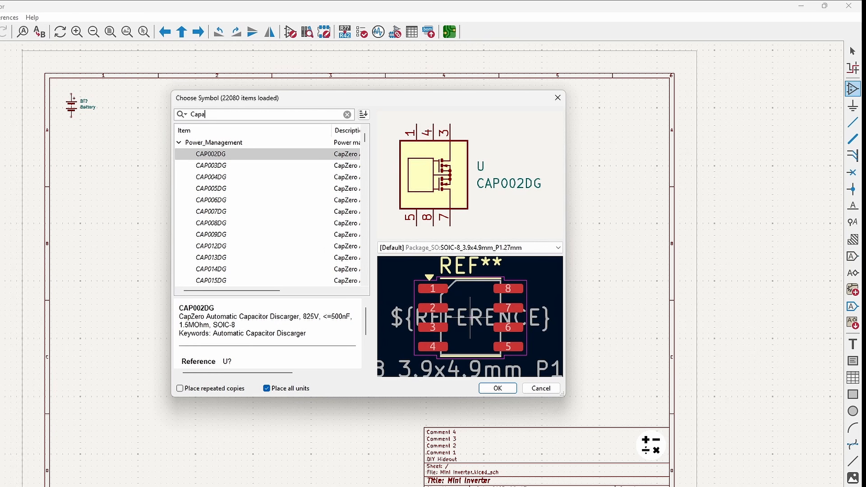
left_click(207, 224)
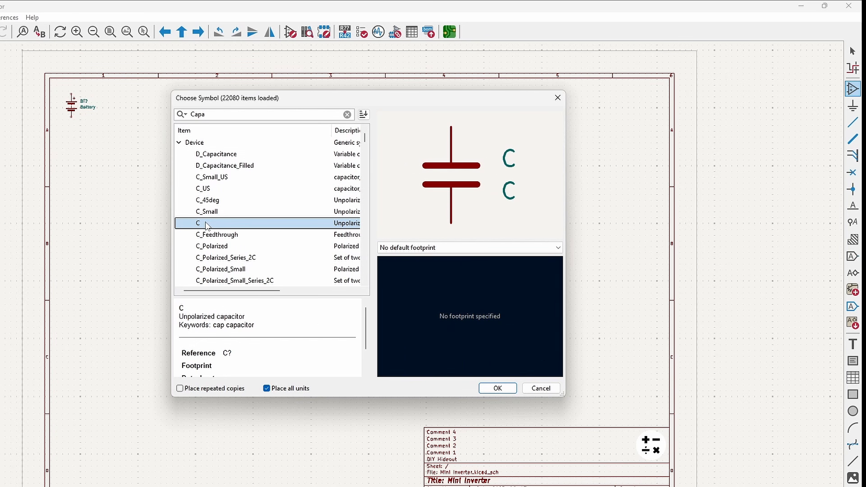
left_click(498, 389)
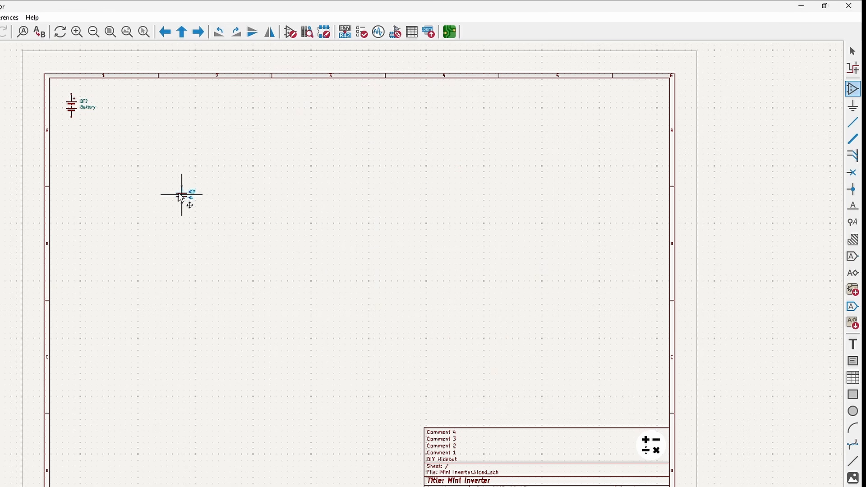
left_click(73, 139)
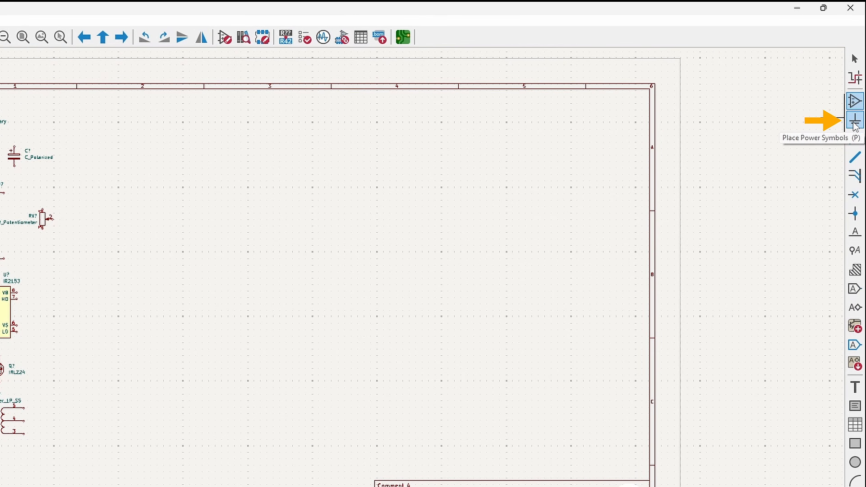
- Place a GND power symbol below the transformer
left_click(855, 122)
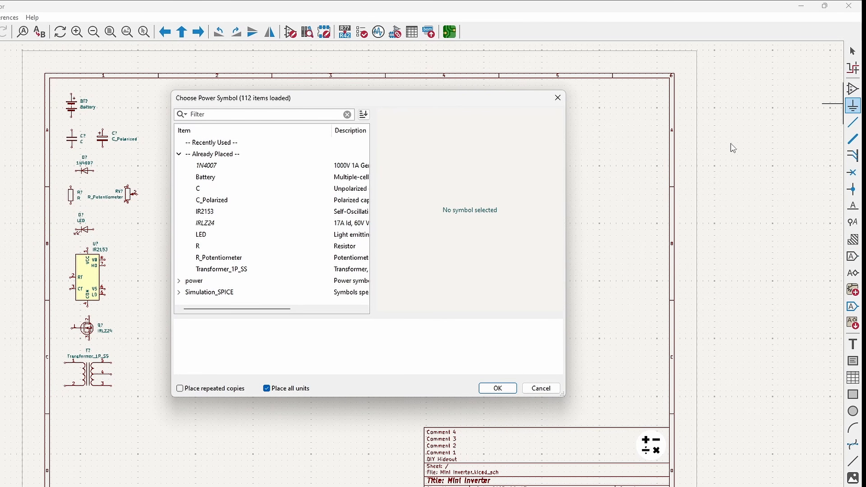
type("gnd")
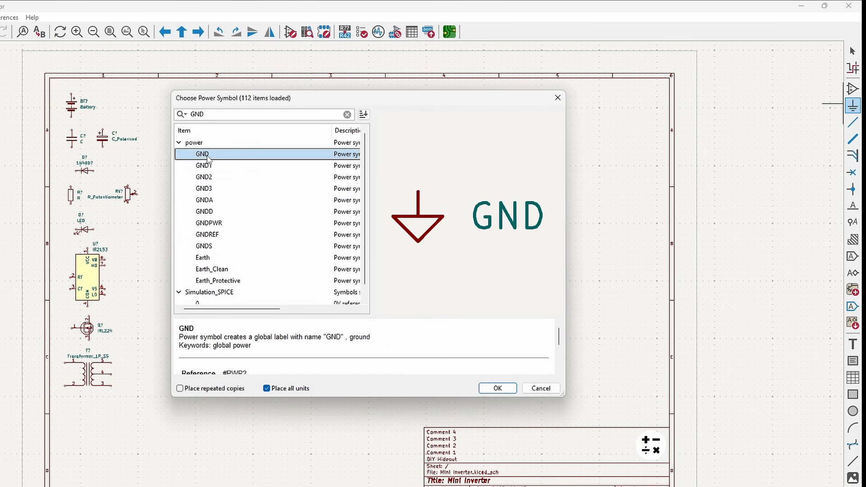
key("Return")
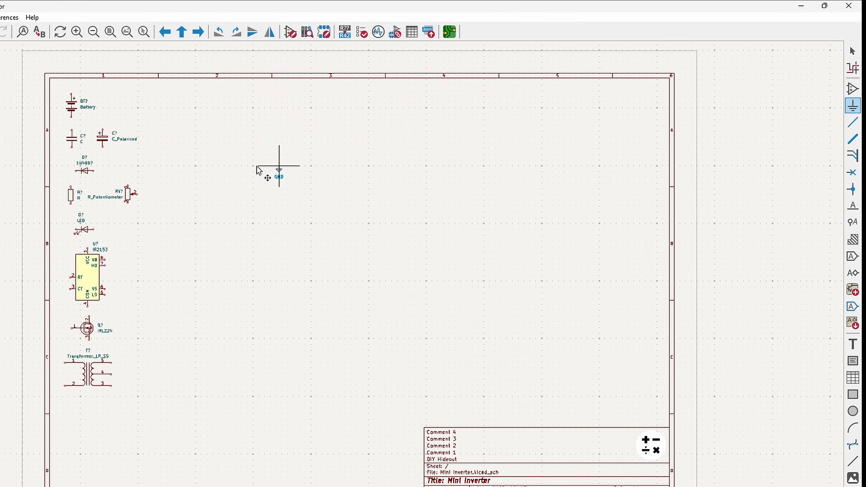
left_click(87, 405)
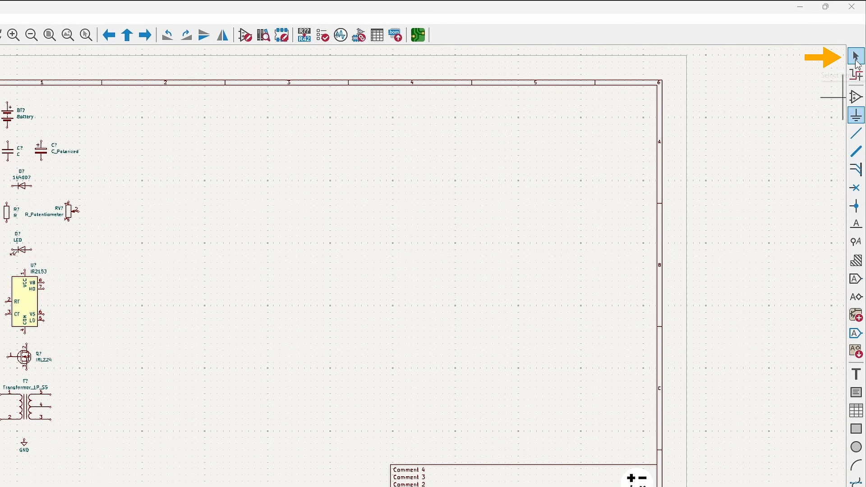
- Select all the placed symbols and move them together to the right edge of the sheet
left_click(855, 56)
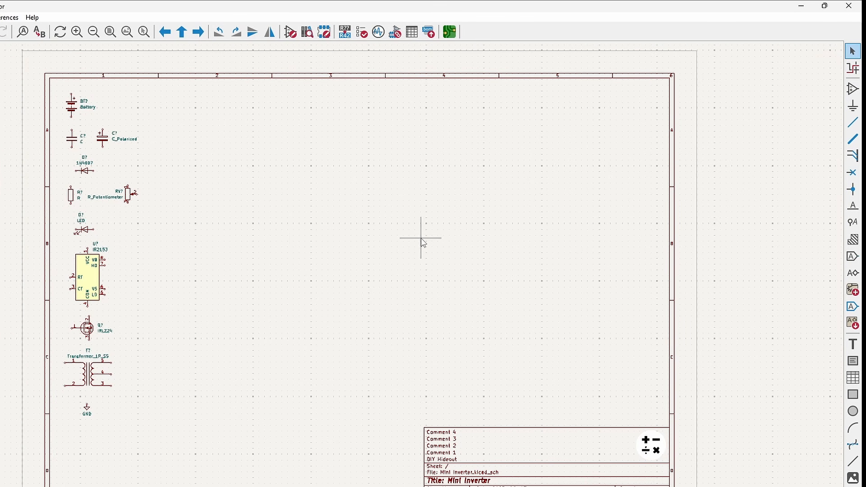
left_click_drag(55, 85, 156, 425)
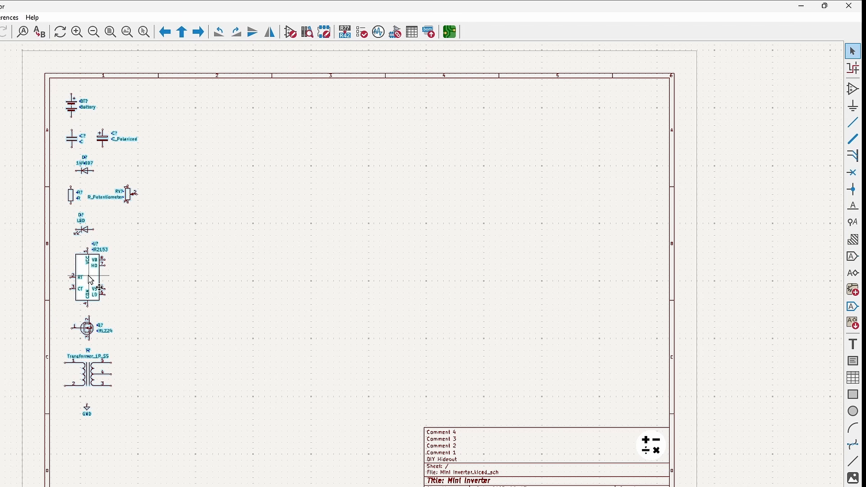
left_click_drag(90, 279, 609, 283)
left_click(524, 285)
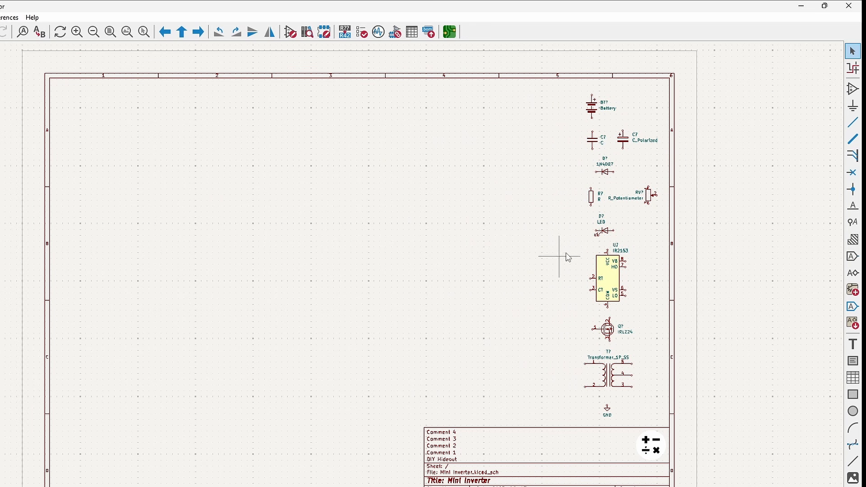
- Move the resistor R out of the symbol column to the middle of the sheet
key("m")
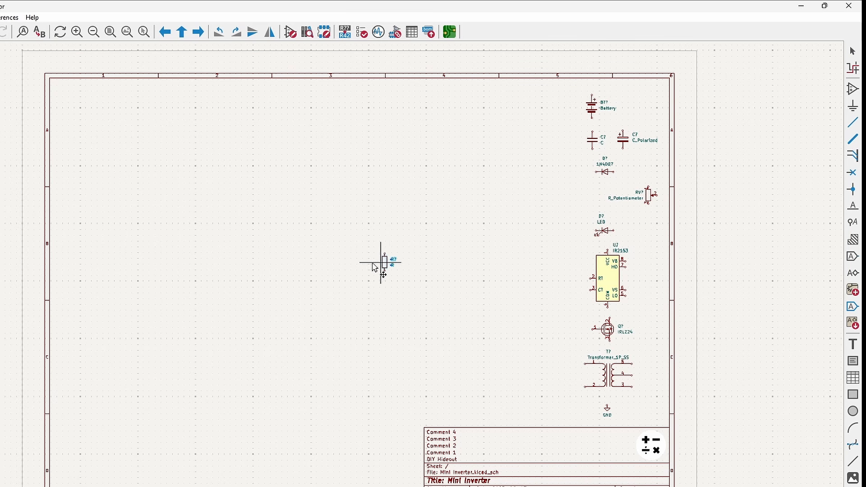
left_click(338, 250)
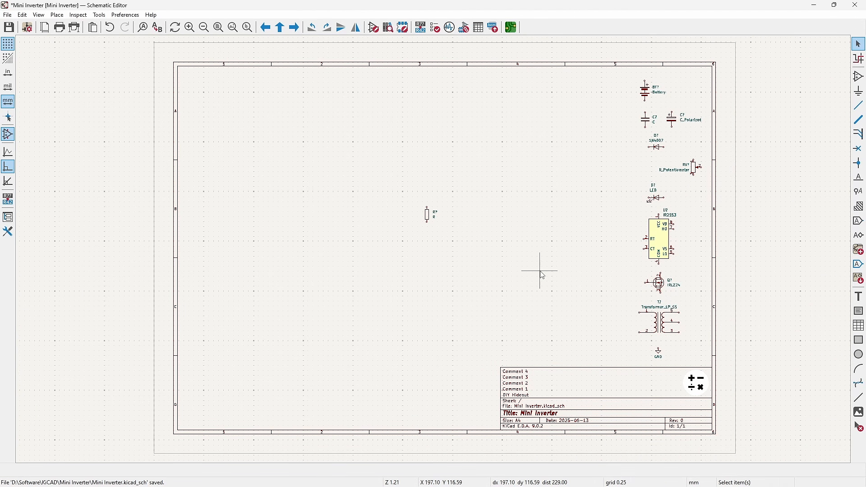
- Rotate the resistor to horizontal and place a duplicate of it level with it on its right
scroll(431, 214, "up", 2)
scroll(436, 254, "up", 10)
scroll(436, 254, "down", 8)
scroll(437, 255, "down", 2)
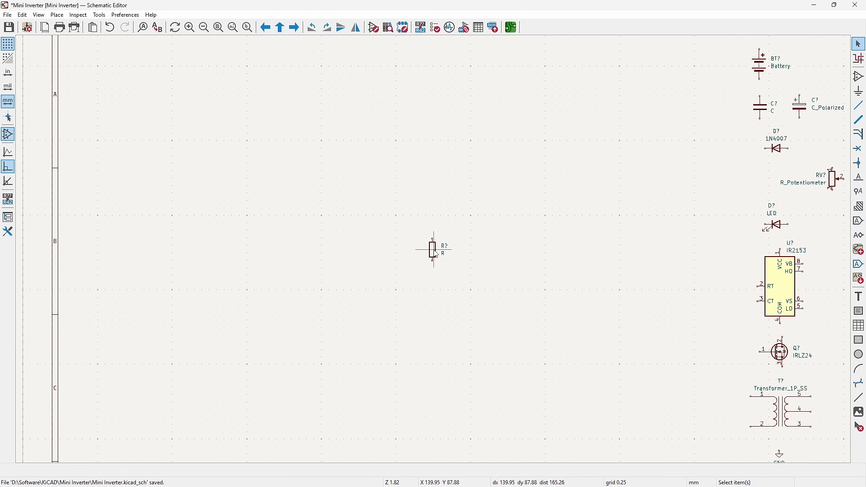
scroll(437, 255, "down", 2)
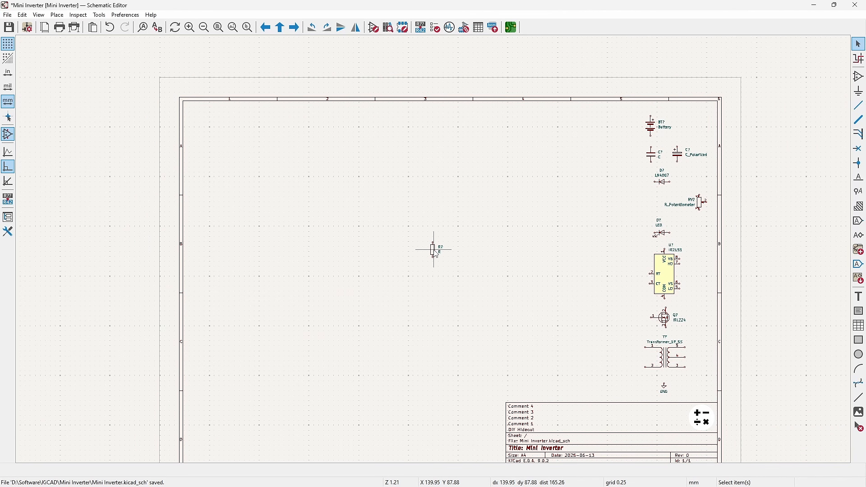
middle_click_drag(429, 295, 428, 260)
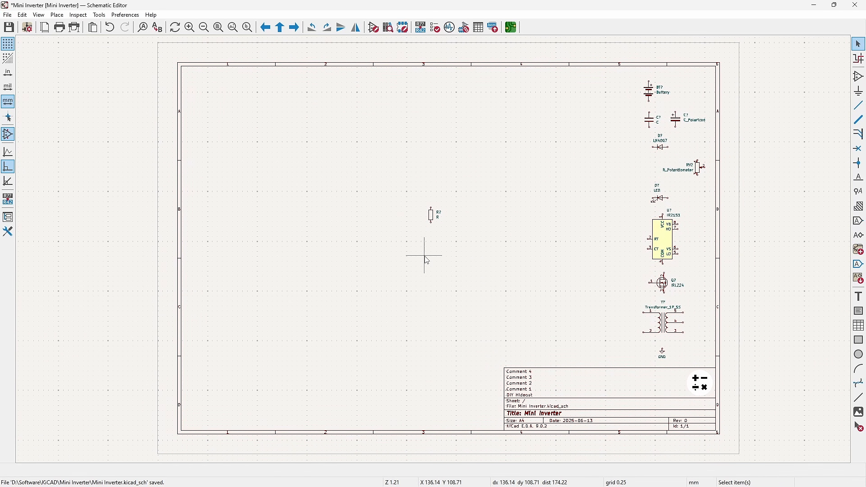
scroll(428, 260, "up", 3)
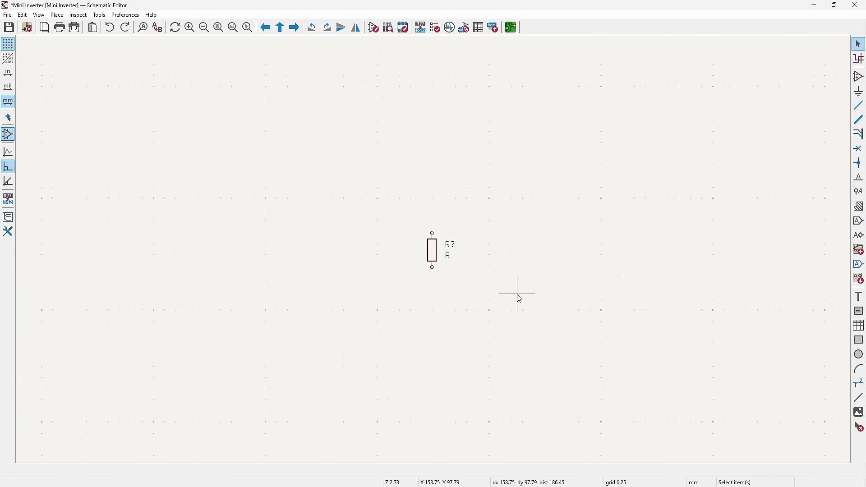
key("r")
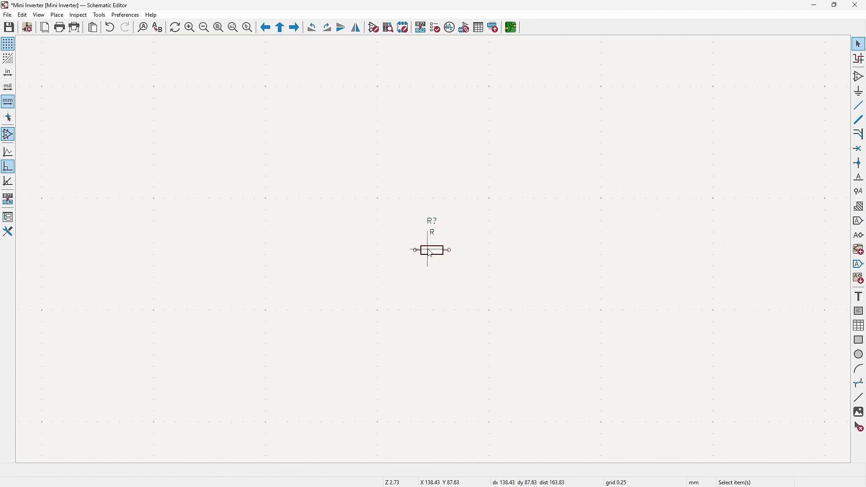
key("ctrl+d")
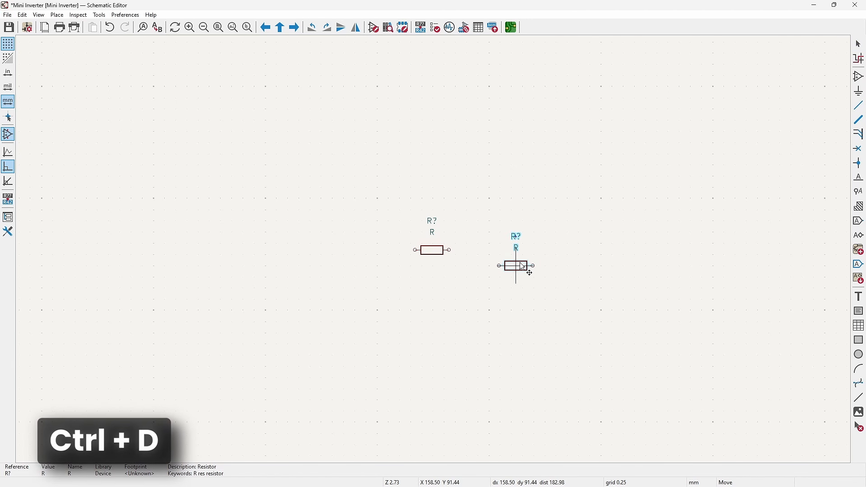
left_click(509, 253)
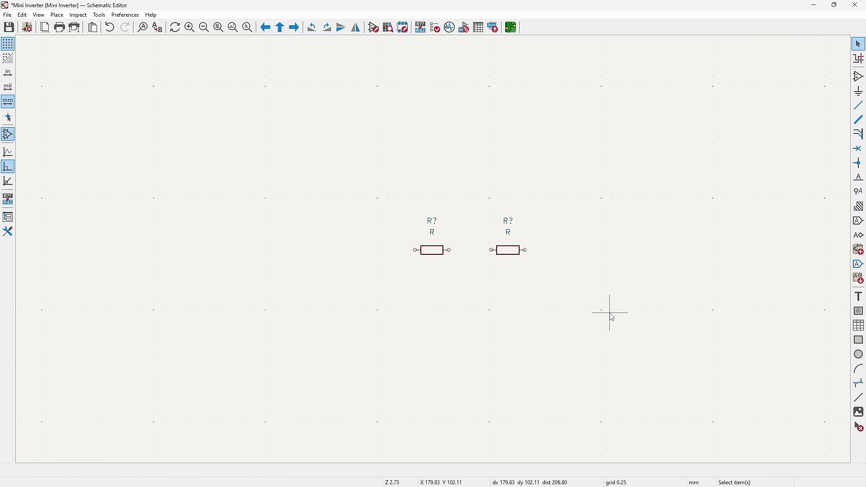
- Set the value of the left resistor to 1K in its symbol properties
key("e")
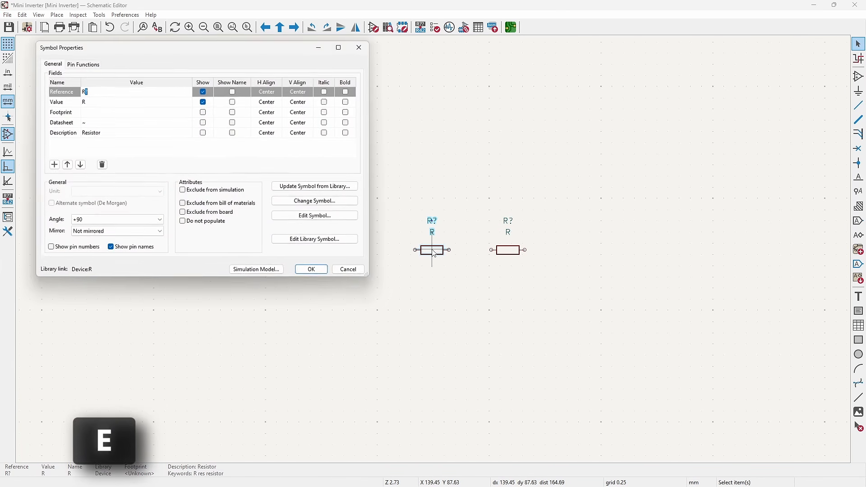
left_click(85, 103)
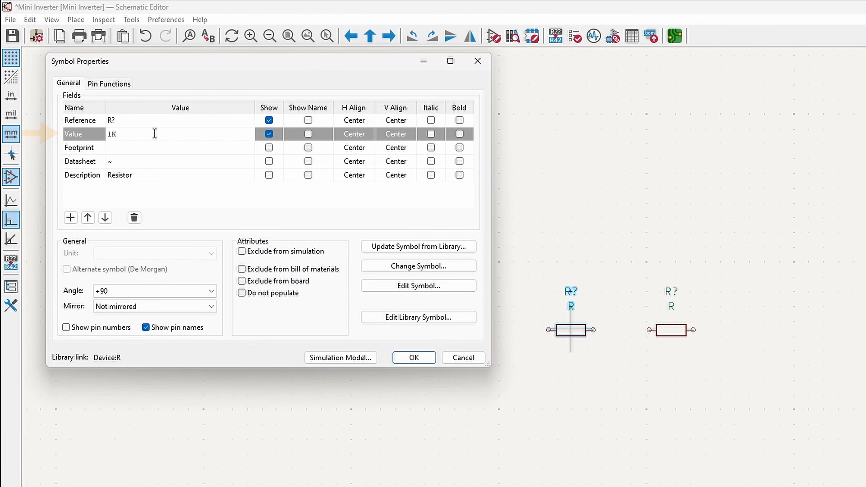
left_click(413, 357)
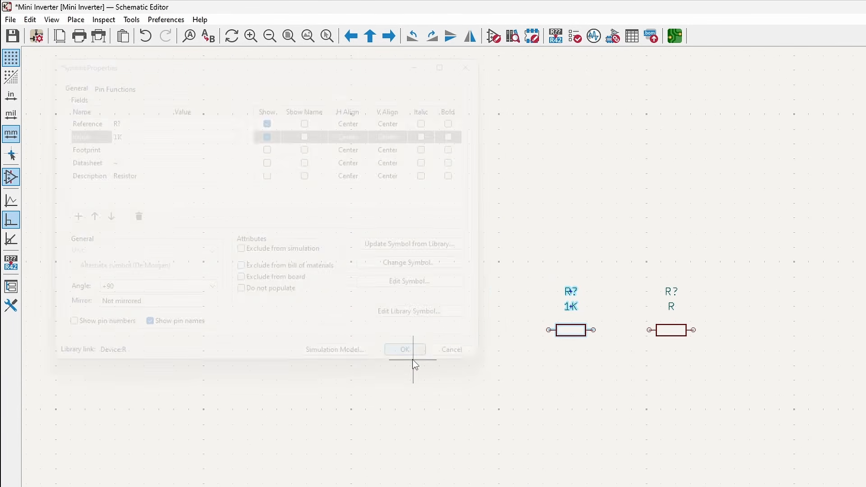
- Move the battery to the left edge of the sheet and the polarized capacitor just to its right
key("Home")
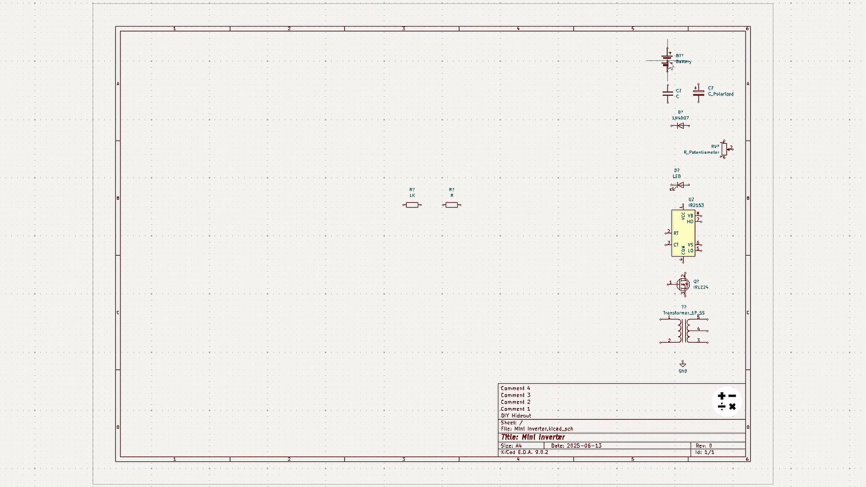
left_click_drag(669, 64, 153, 180)
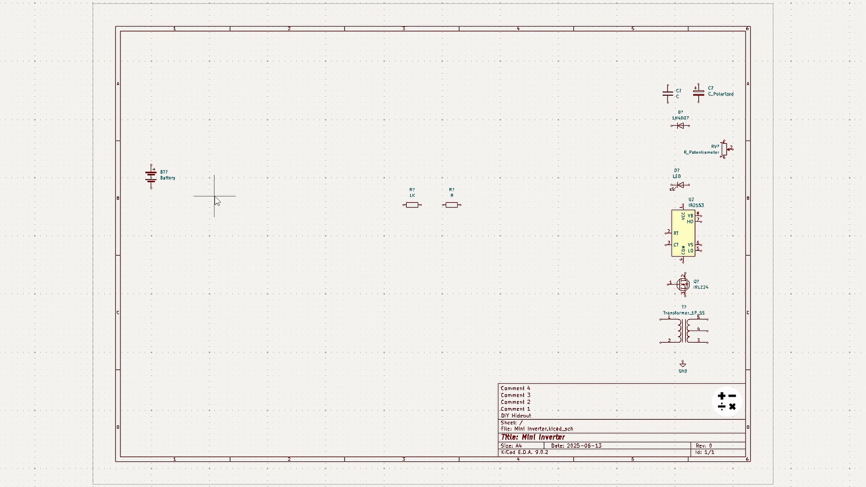
left_click_drag(702, 97, 194, 181)
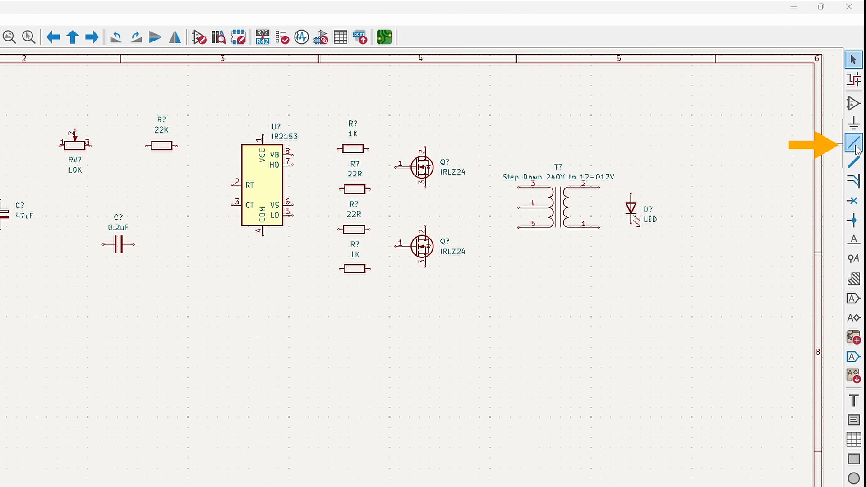
- Draw a wire with one right-angle bend in the empty area below the components, running horizontally and then down
left_click(854, 143)
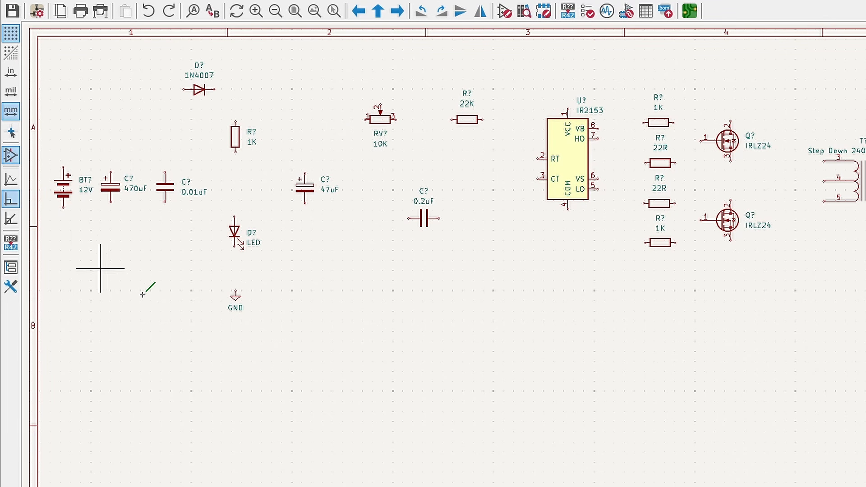
left_click(370, 322)
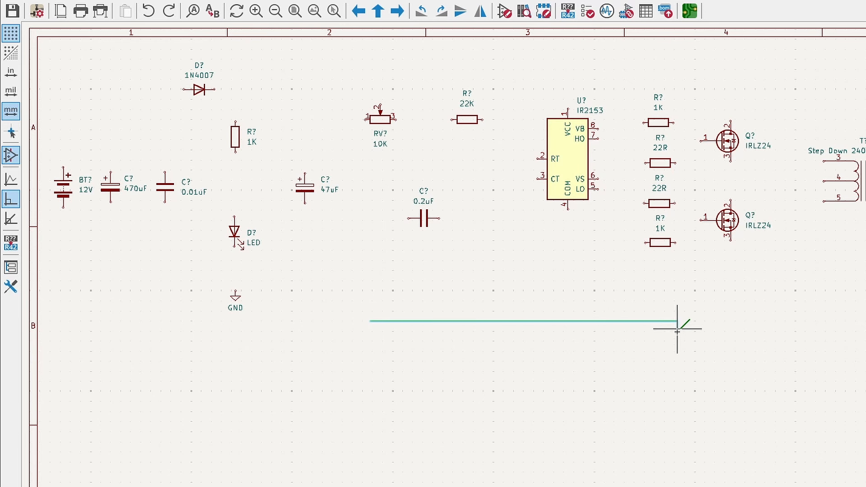
double_click(662, 390)
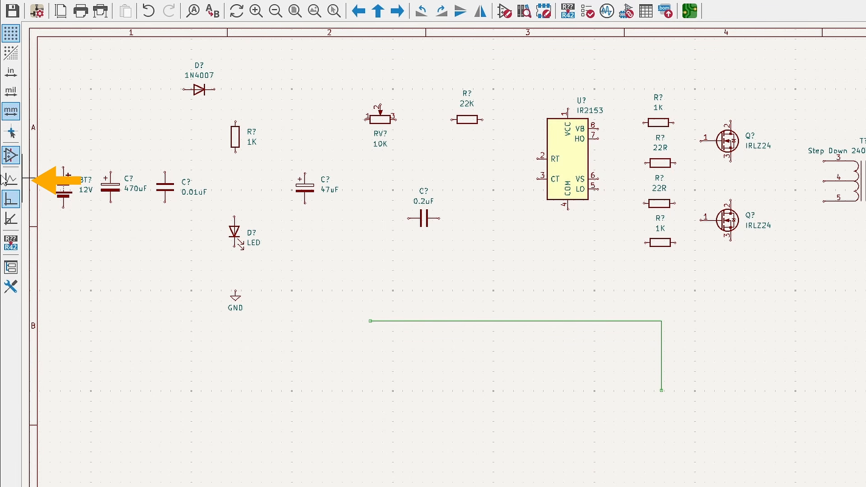
- Switch to free-angle line drawing and draw a zigzag wire with several slanted segments in the empty area below the components
left_click(15, 183)
left_click(320, 399)
left_click(363, 366)
left_click(432, 403)
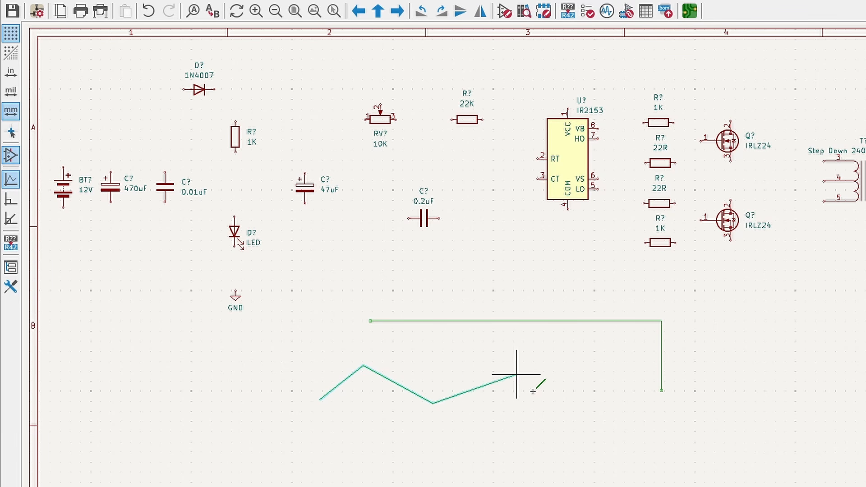
left_click(461, 345)
left_click(542, 396)
left_click(562, 350)
left_click(602, 393)
double_click(605, 407)
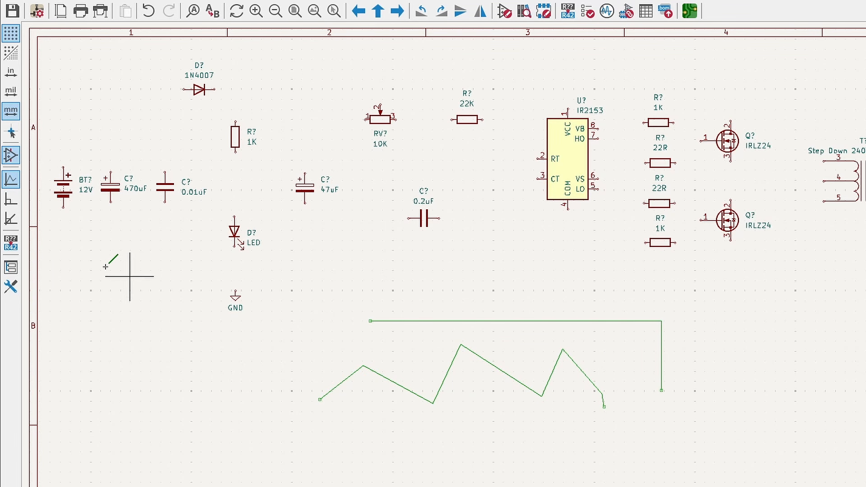
- Switch to 45-degree line drawing and draw a multi-segment wire with angled bends below the zigzag wire
left_click(11, 219)
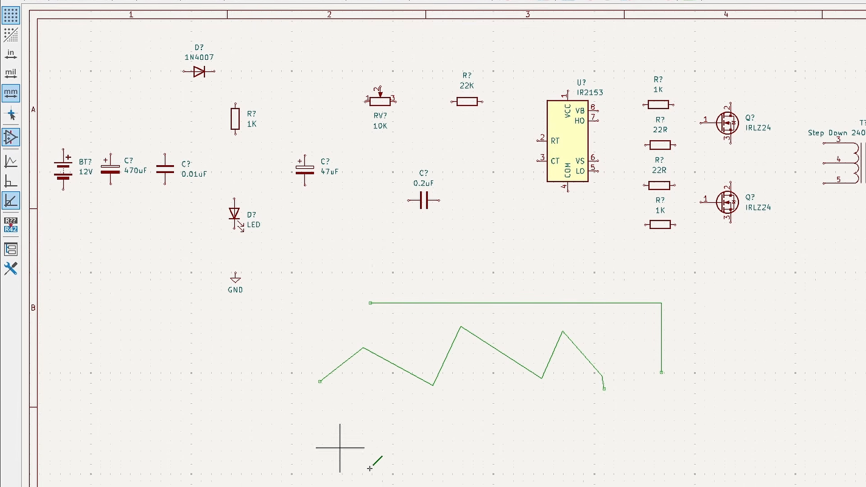
left_click(316, 481)
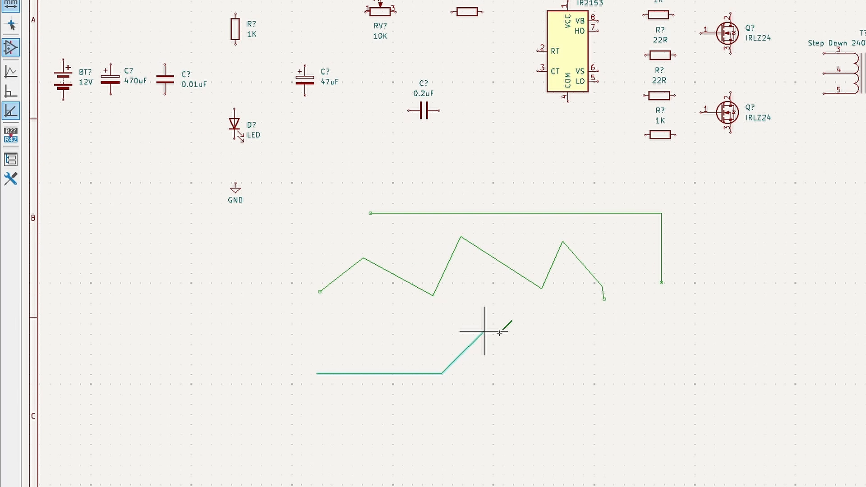
left_click(484, 332)
left_click(615, 341)
left_click(713, 393)
left_click(619, 398)
left_click(543, 426)
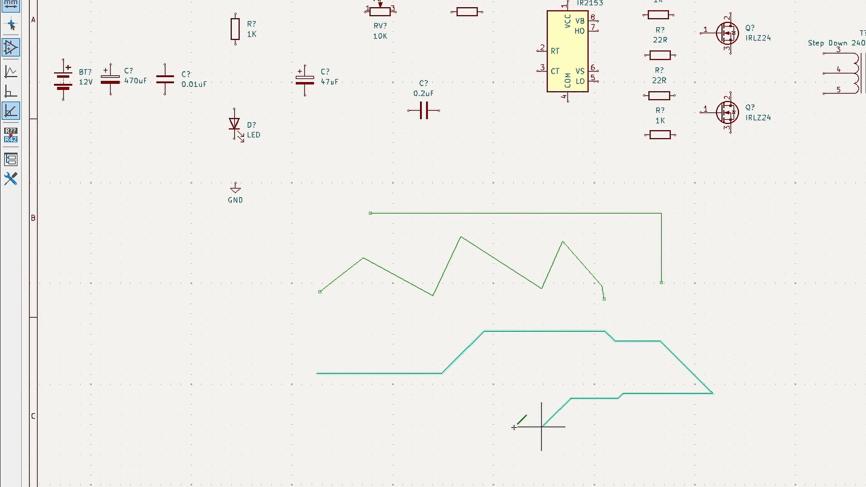
double_click(449, 424)
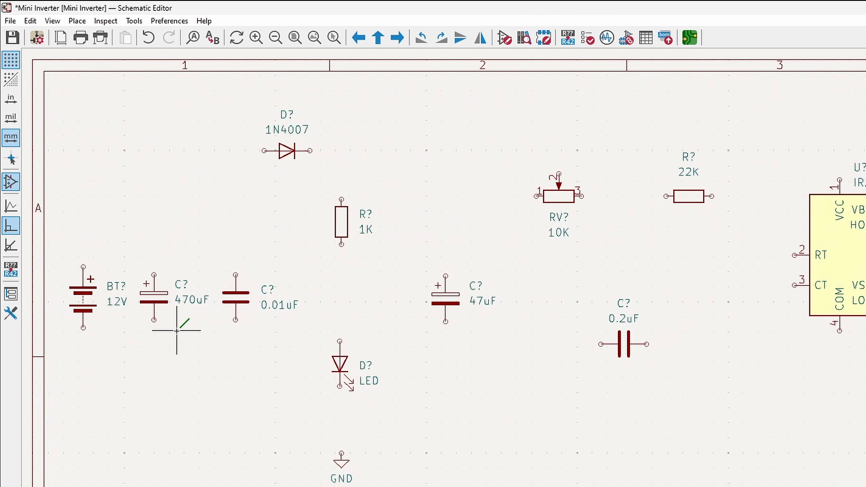
left_click(83, 266)
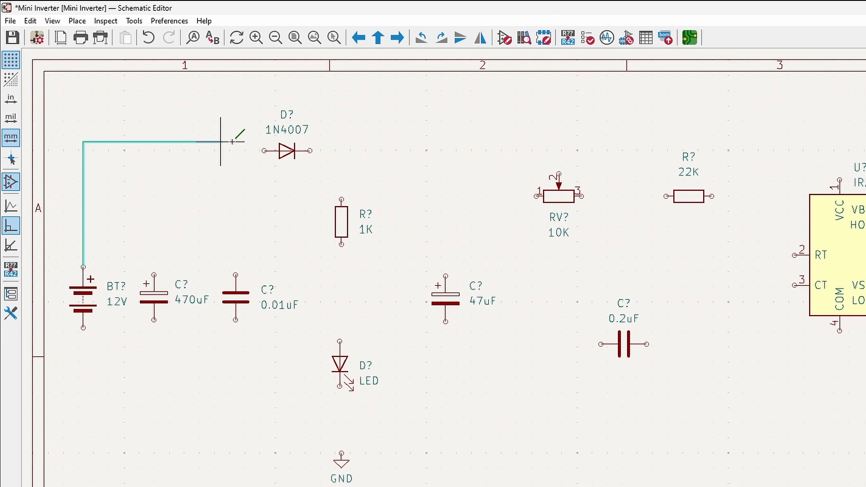
left_click(265, 150)
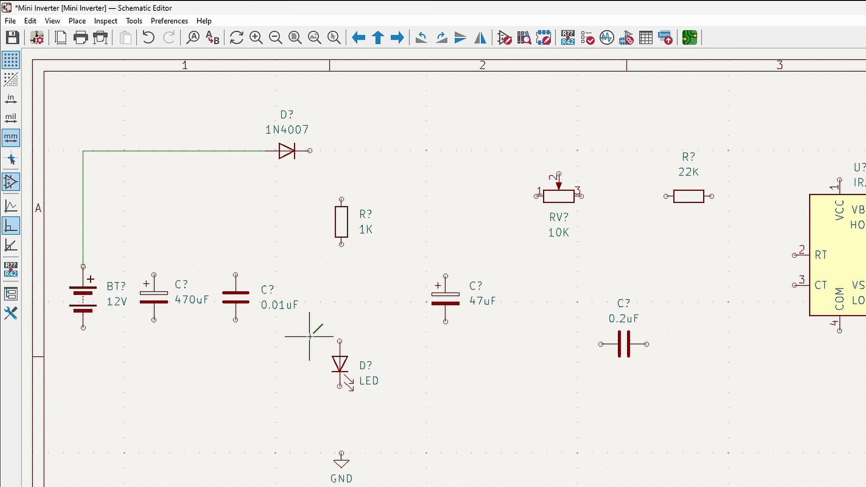
key("ctrl+z")
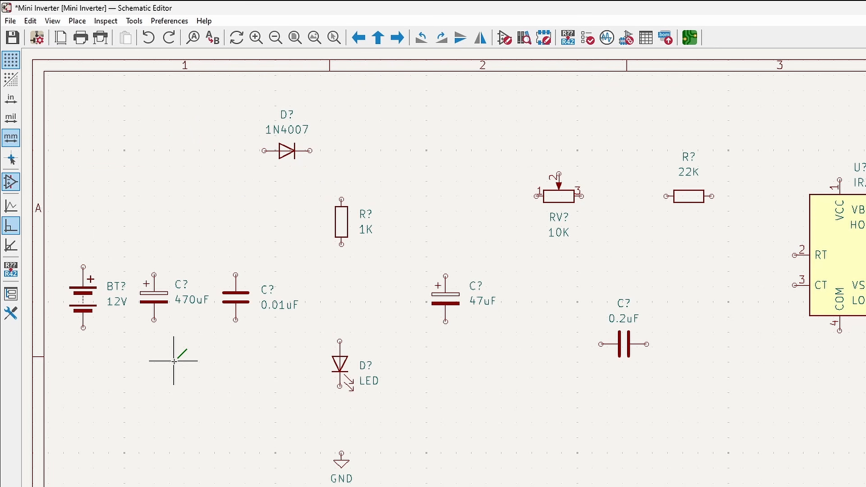
- Wire the battery's positive pin to the 1N4007 diode's input, and connect the upper pins of the 470uF and 0.01uF capacitors to that wire
left_click(83, 267)
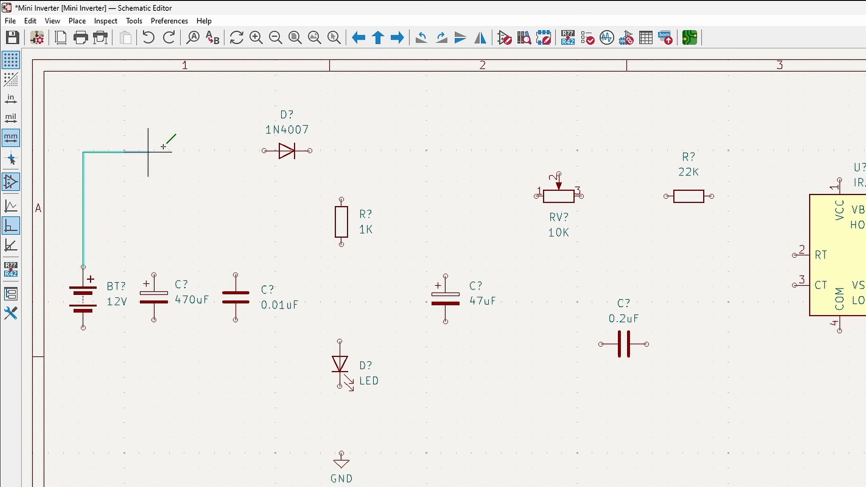
left_click(264, 151)
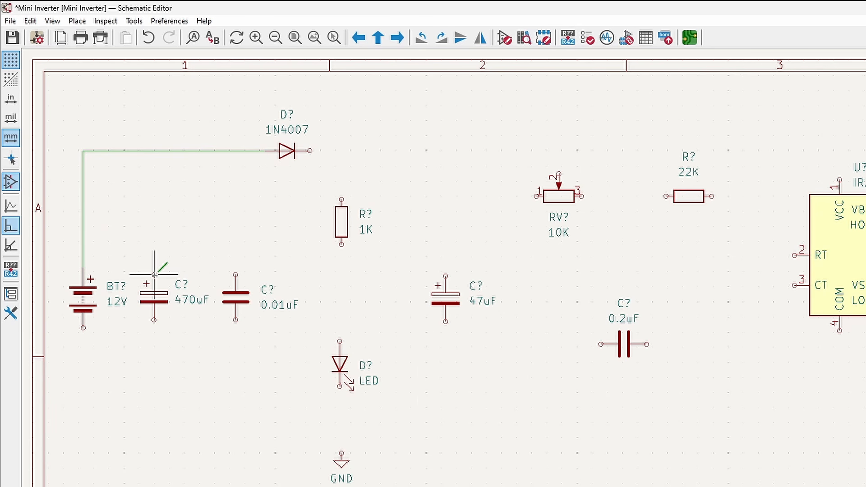
left_click(154, 274)
left_click(154, 151)
left_click(236, 275)
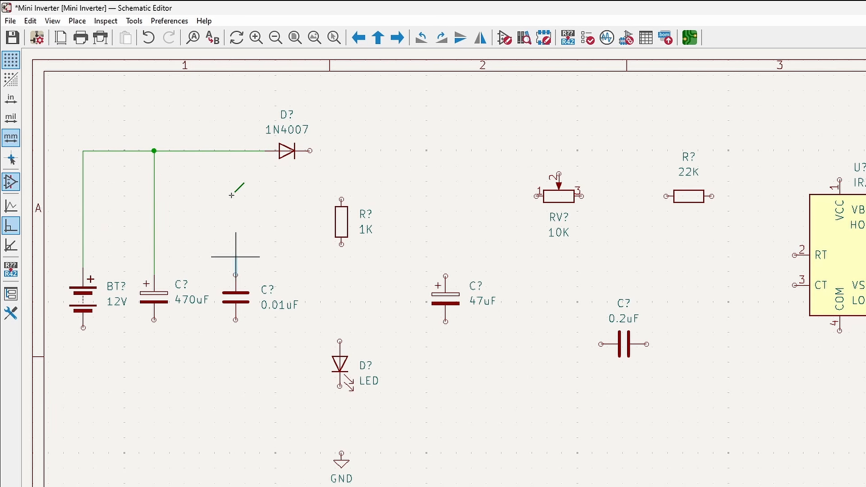
left_click(236, 151)
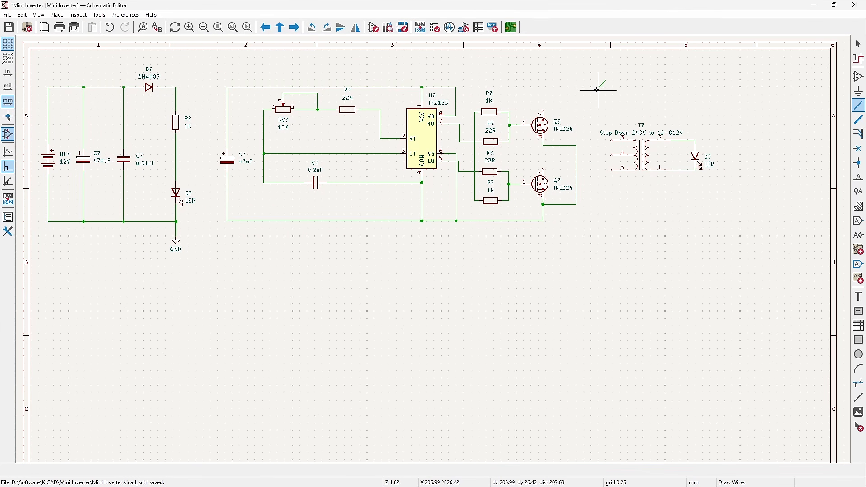
- Move the transformer with its attached LED to the empty area below the battery circuit
left_click_drag(594, 82, 749, 237)
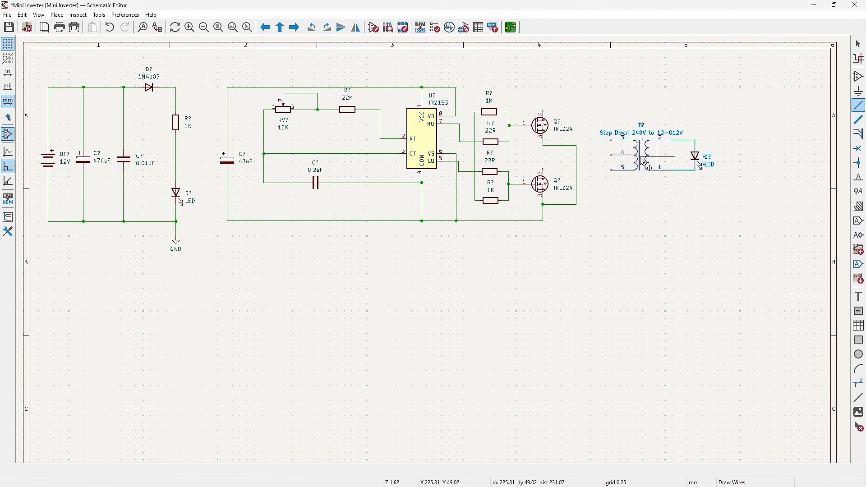
key("g")
left_click(166, 337)
key("Escape")
- Move the IR2153 circuit block toward the right edge of the sheet and shift the battery circuit block slightly right
left_click_drag(203, 61, 664, 294)
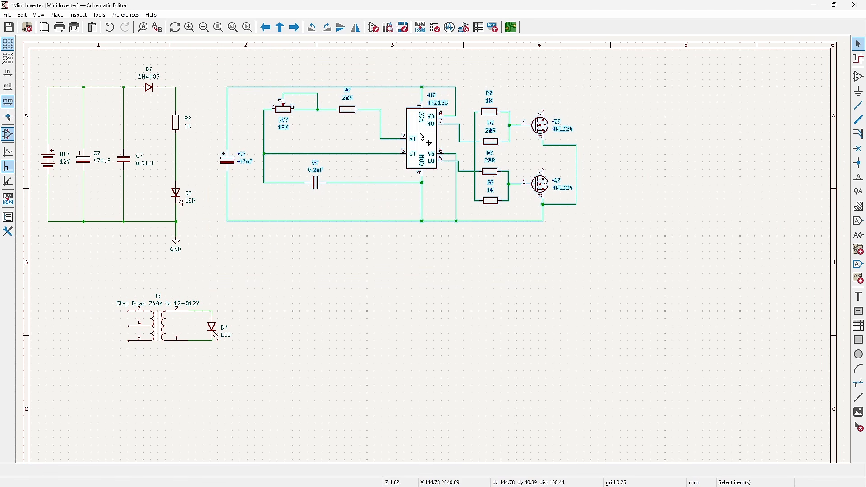
key("g")
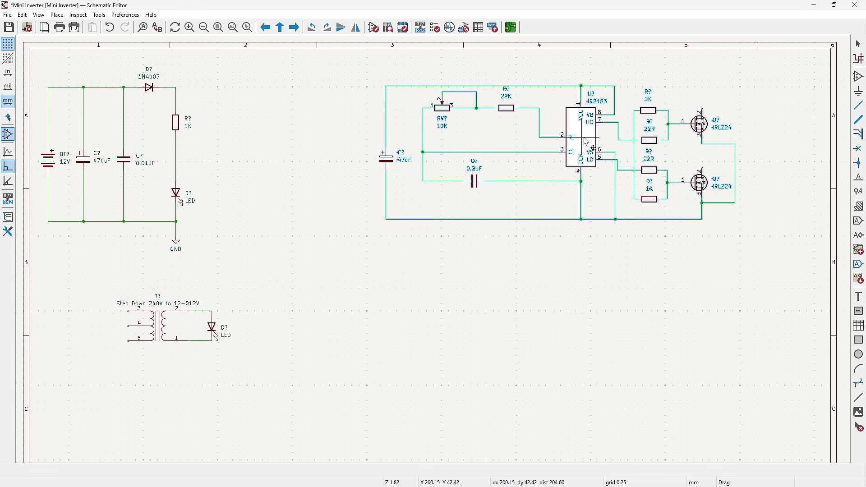
left_click(607, 143)
left_click_drag(37, 69, 214, 264)
key("g")
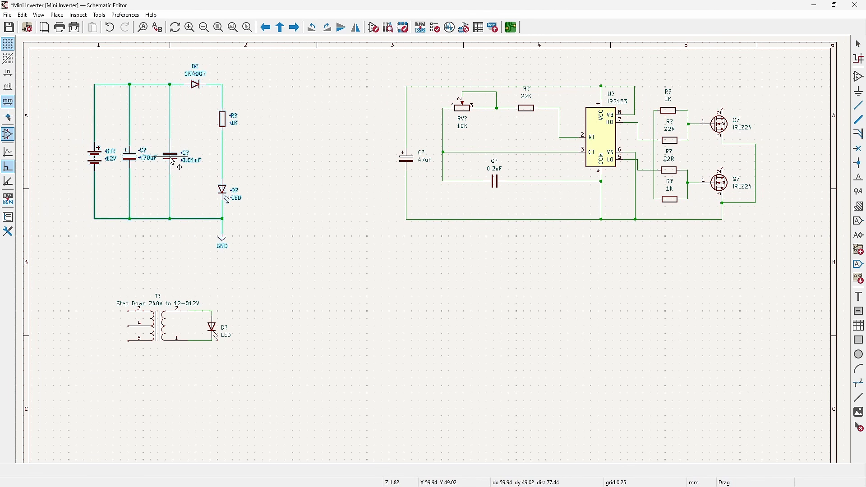
left_click(147, 165)
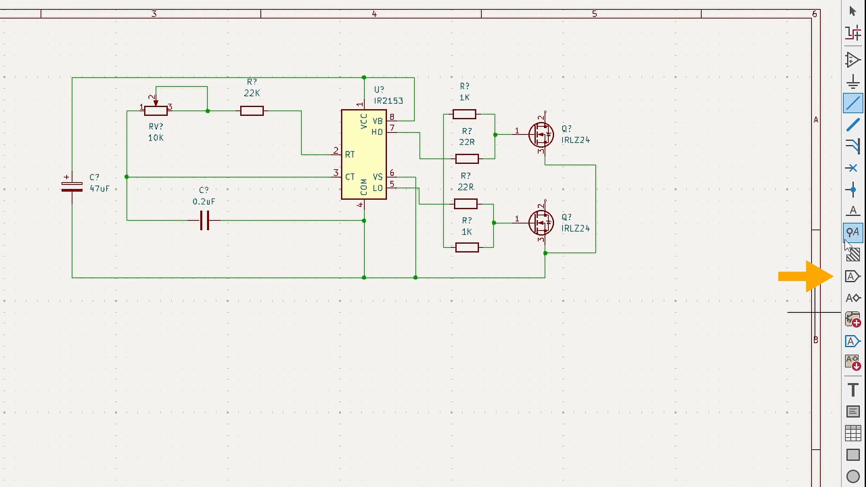
- Place a global label named "Input" to the right of the 1N4007 diode and wire it to the junction above the 1K resistor
left_click(852, 276)
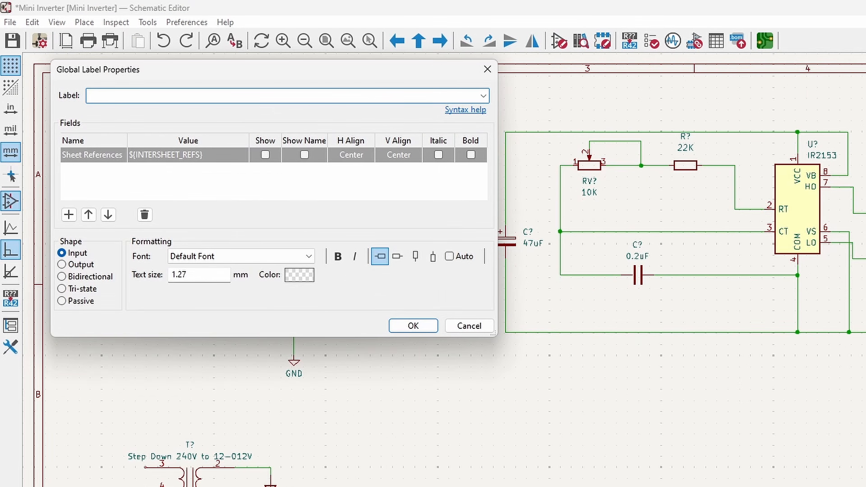
type("Input")
left_click(409, 325)
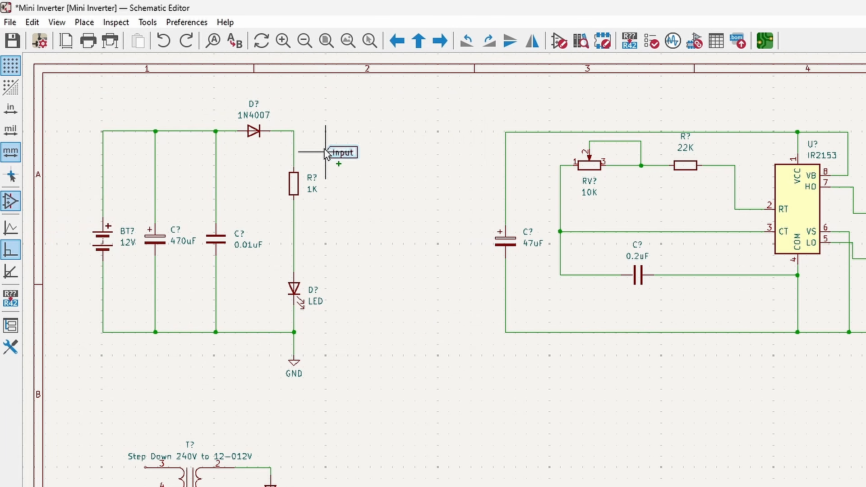
left_click(321, 133)
scroll(493, 456, "up", 2)
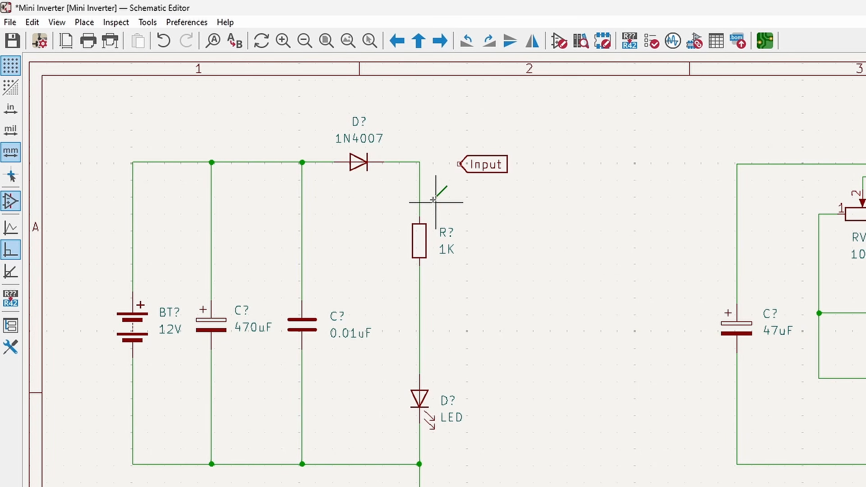
left_click(420, 162)
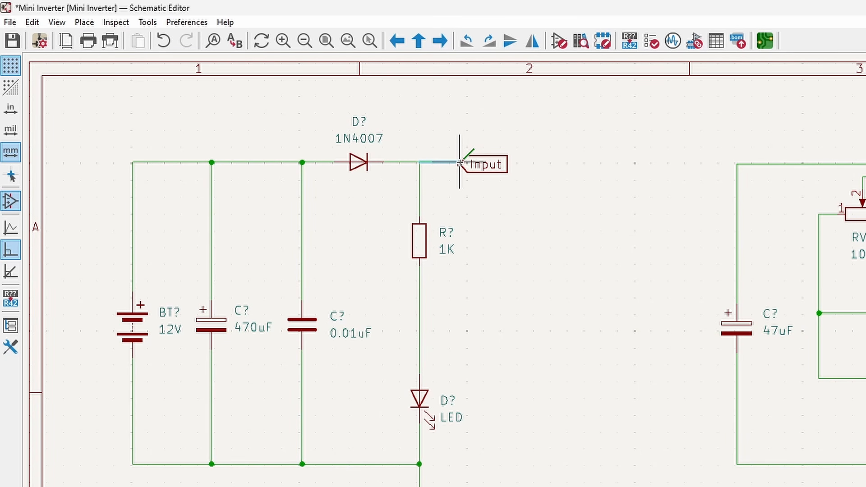
left_click(460, 164)
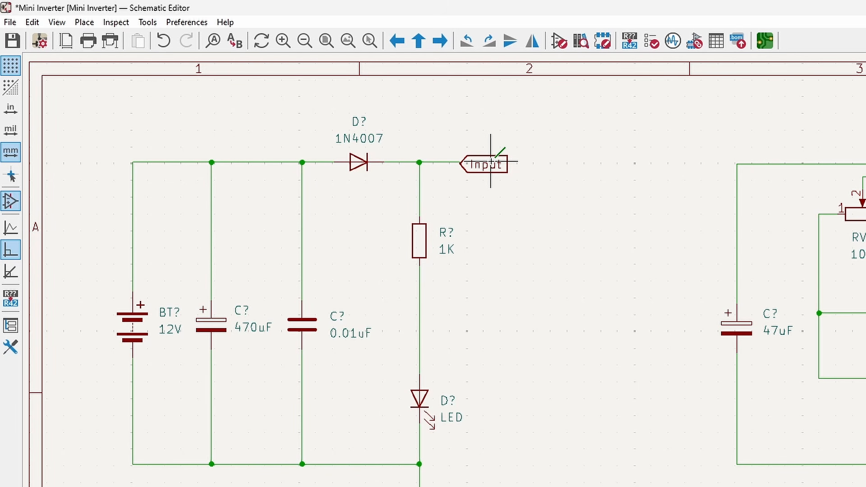
- Duplicate the Input label, rotate it 180 degrees and connect it to the upper wire of the 47uF capacitor's circuit
key("ctrl+d")
key("r")
key("r")
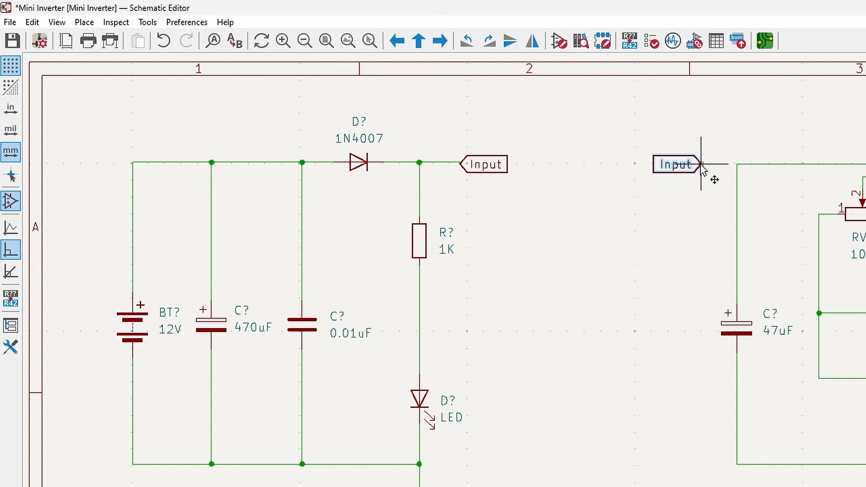
left_click(709, 165)
left_click(711, 164)
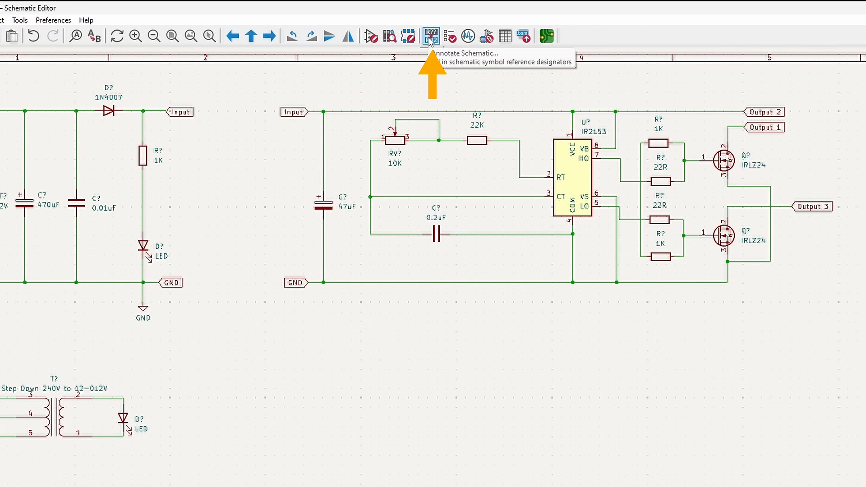
- Annotate the entire schematic, sorting symbols by X position and resetting existing annotations
left_click(431, 40)
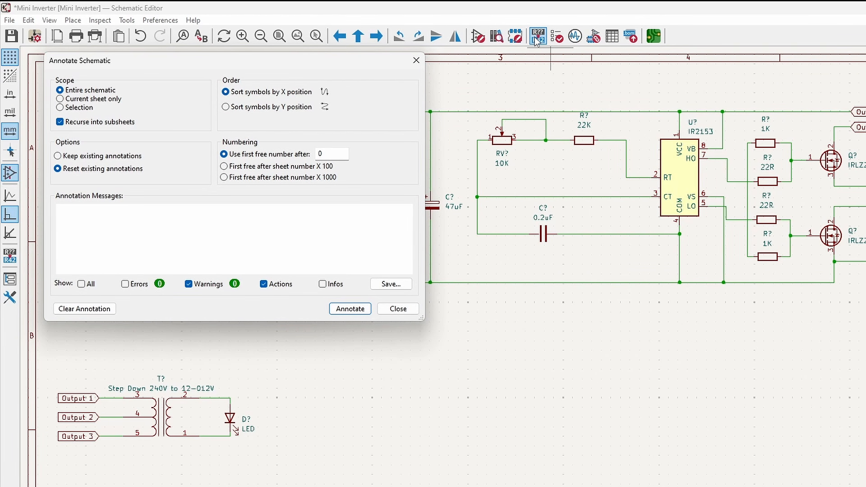
left_click(351, 311)
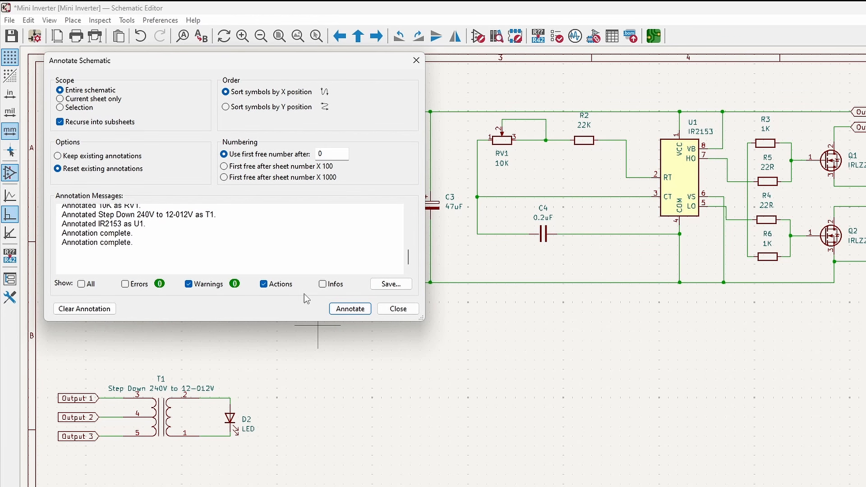
left_click(399, 310)
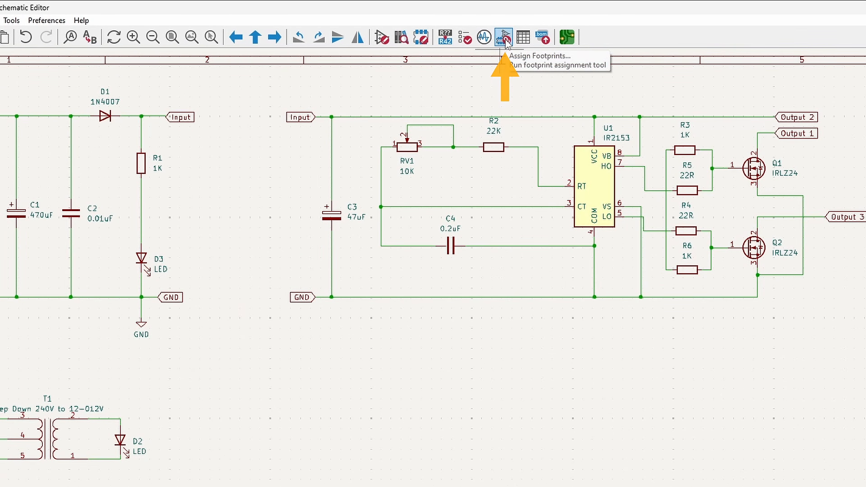
- Open the footprint assignment tool and, for battery BT1, select TerminalBlock_Xinya_XY308-2.54-2P from the TerminalBlock library
left_click(505, 38)
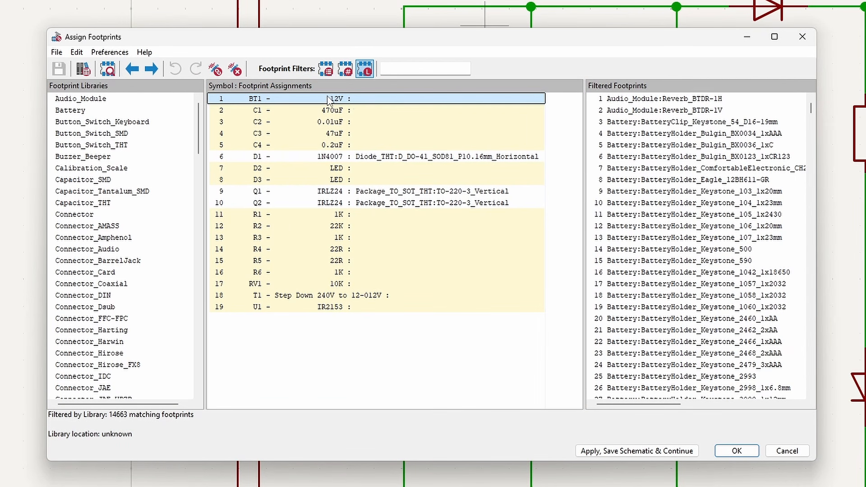
left_click_drag(194, 131, 204, 359)
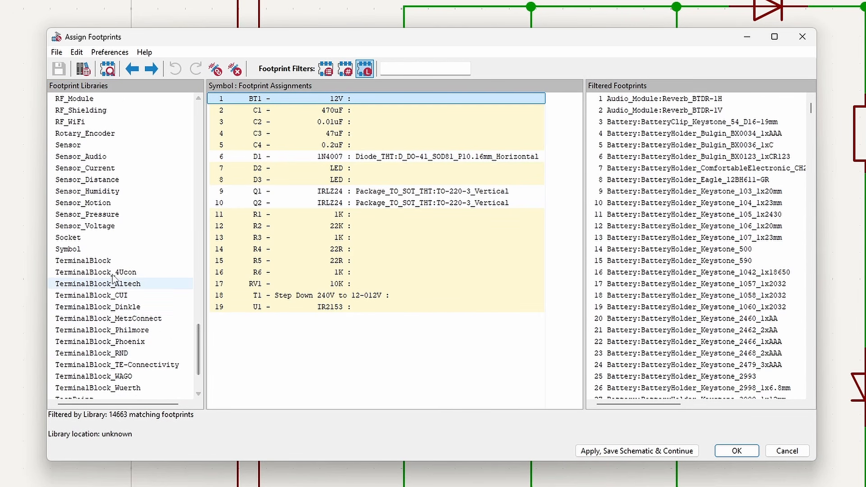
left_click(97, 264)
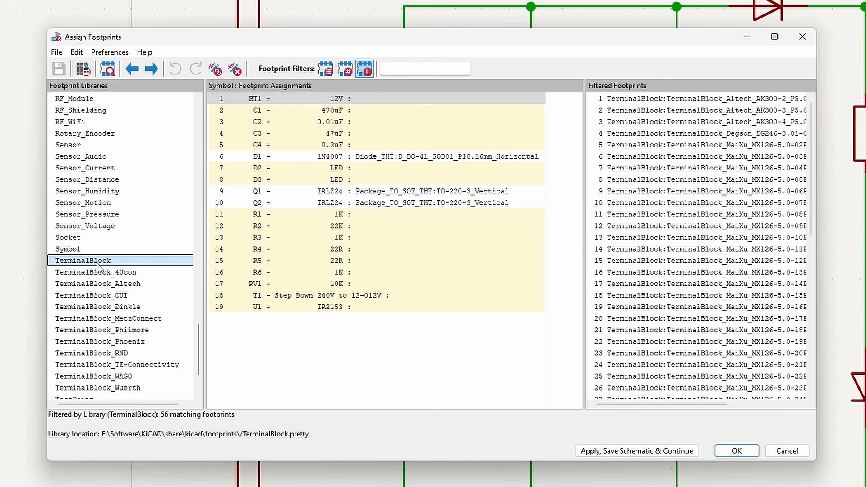
left_click_drag(669, 405, 673, 406)
left_click_drag(812, 208, 807, 299)
left_click_drag(699, 410, 701, 411)
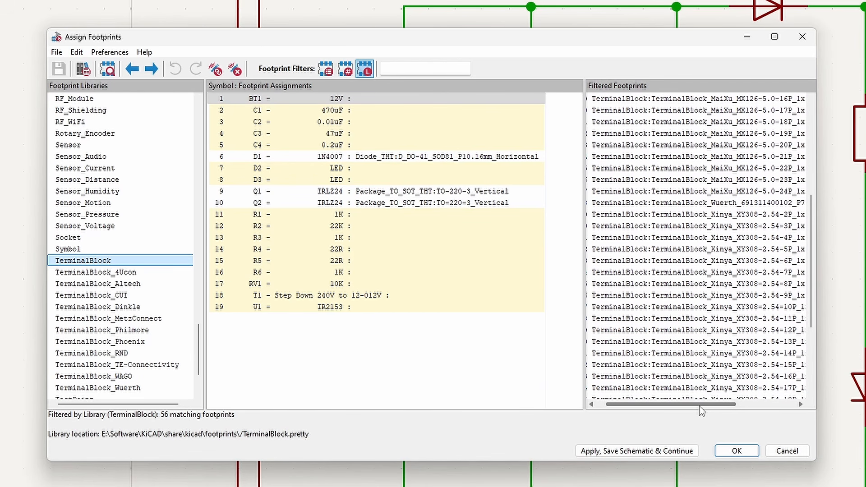
left_click(727, 216)
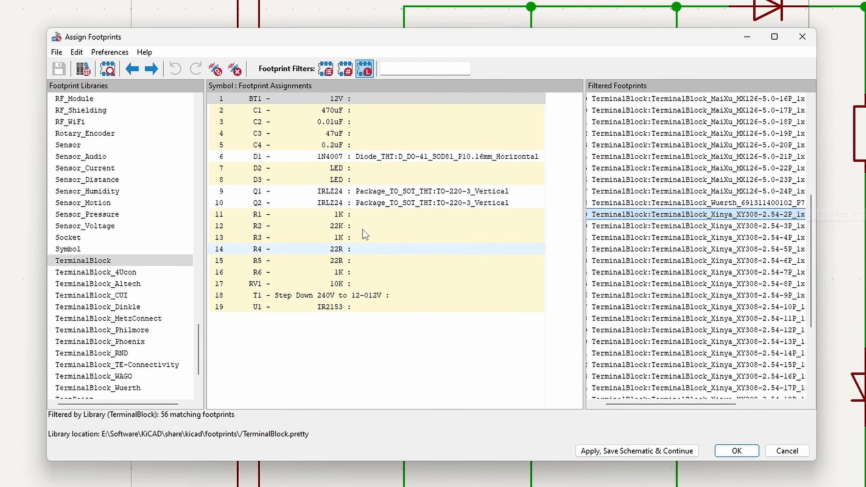
- Preview the selected two-pin terminal block footprint, inspect its 3D model from another angle, and return to the footprint assignments
left_click(108, 69)
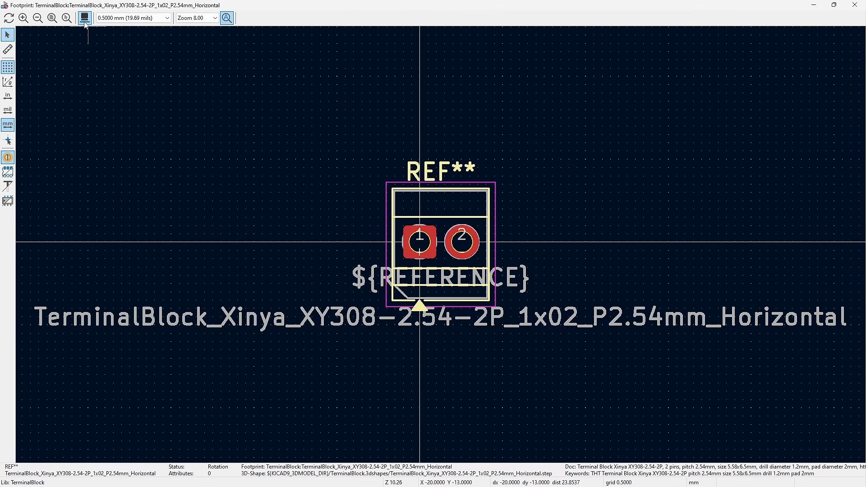
left_click(84, 18)
left_click_drag(441, 212, 344, 221)
left_click(856, 5)
left_click(855, 5)
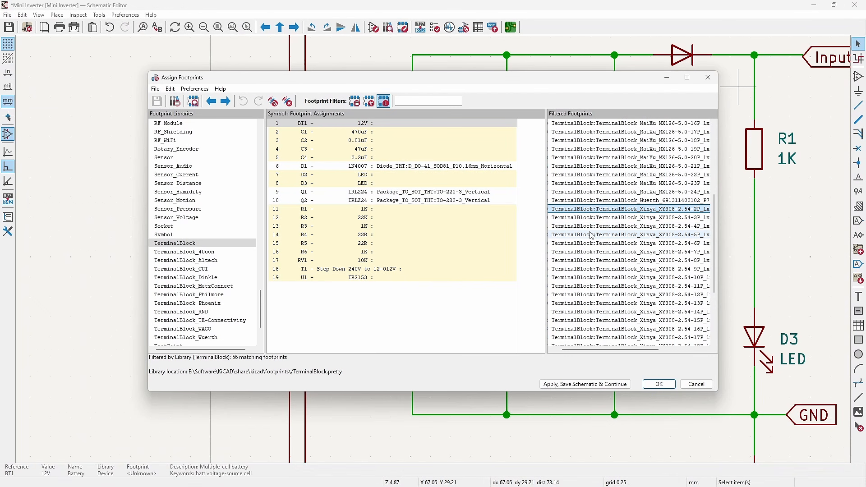
- Assign the two-pin TerminalBlock_Xinya_XY308-2.54-2P footprint to BT1, then select resistors R1 to R6 and the Resistor_THT library
double_click(601, 211)
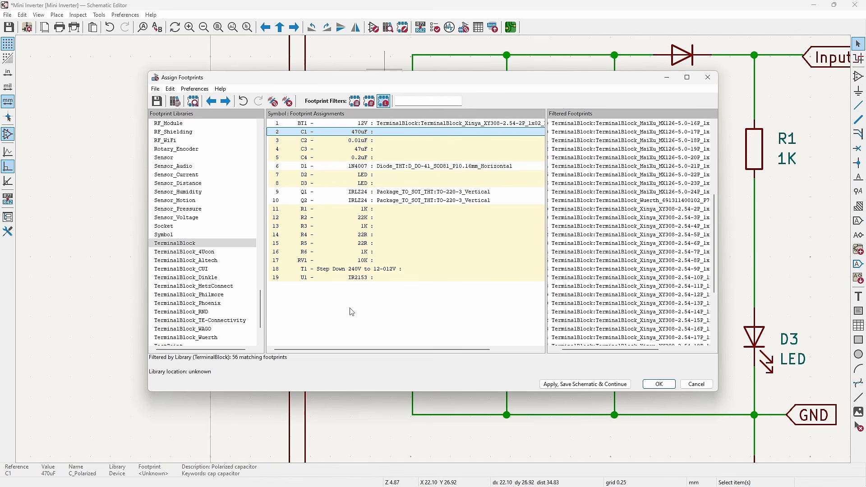
left_click(368, 211)
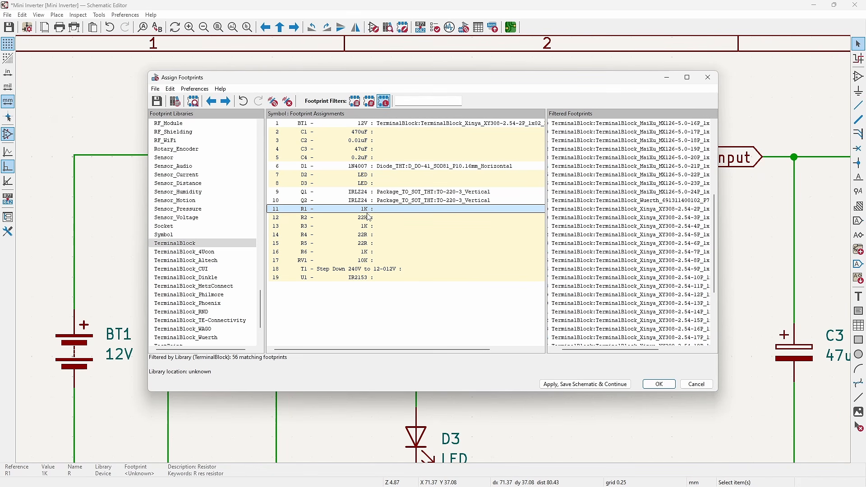
left_click(363, 219, "ctrl")
left_click(364, 229, "ctrl")
left_click(370, 235, "ctrl")
left_click(370, 243, "ctrl")
left_click(371, 251, "ctrl")
left_click_drag(260, 318, 259, 287)
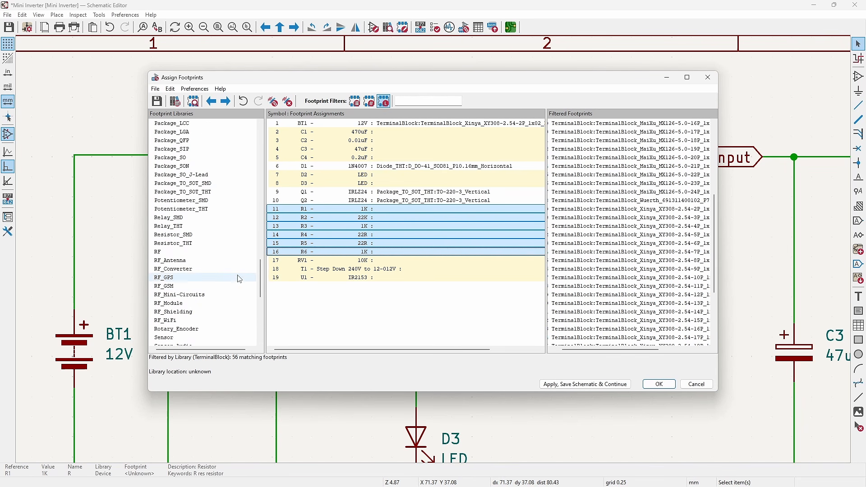
left_click(186, 246)
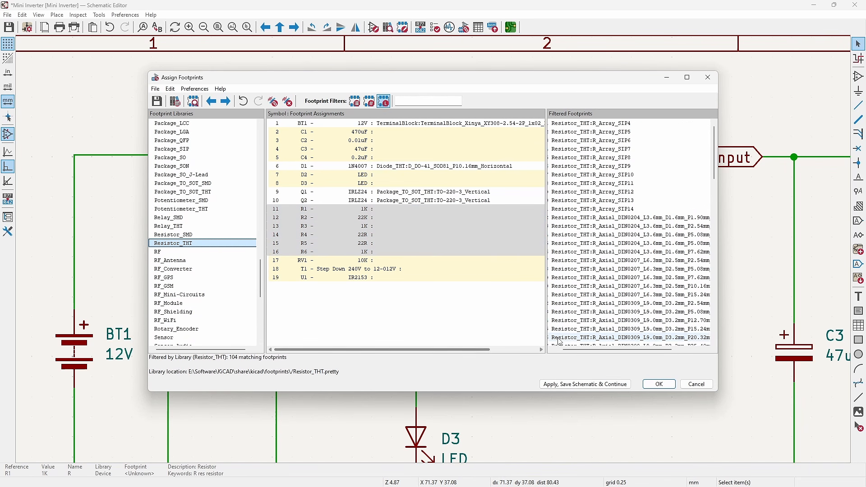
- Preview R_Axial_DIN0204_L3.6mm_D1.6mm_P5.08mm_Horizontal in 3D and assign it to resistors R1 to R6
left_click(638, 235)
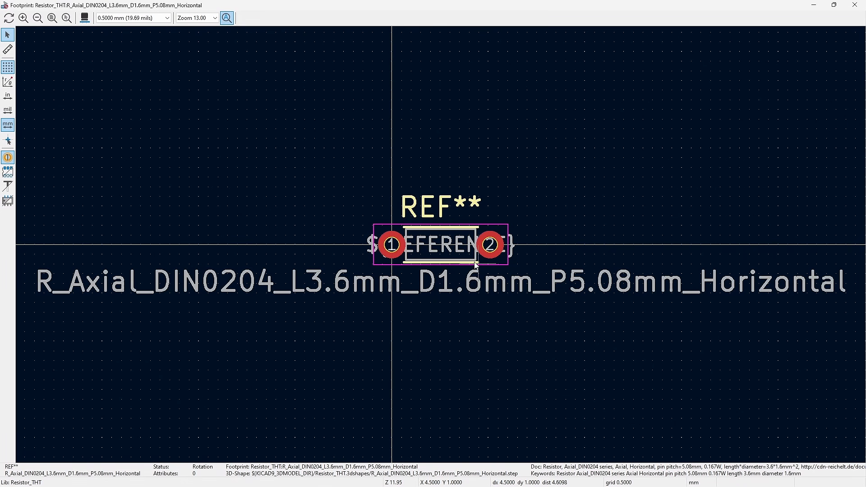
left_click(88, 20)
left_click_drag(428, 312, 455, 369)
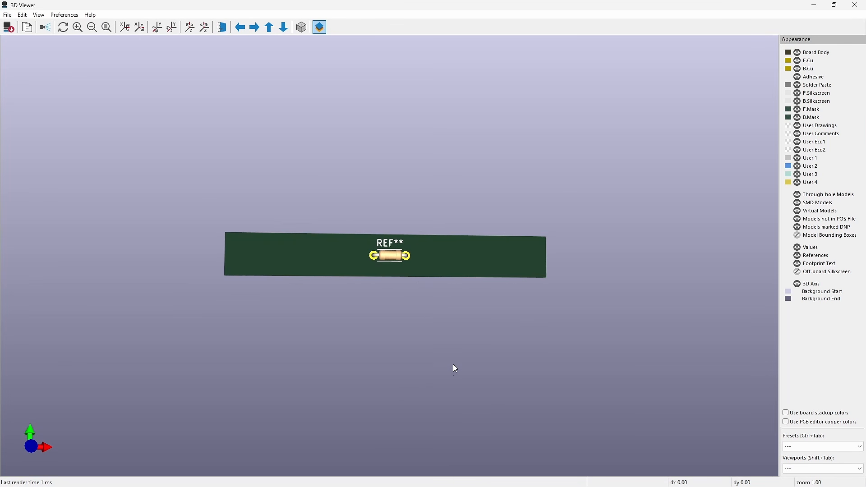
left_click(862, 8)
left_click(860, 6)
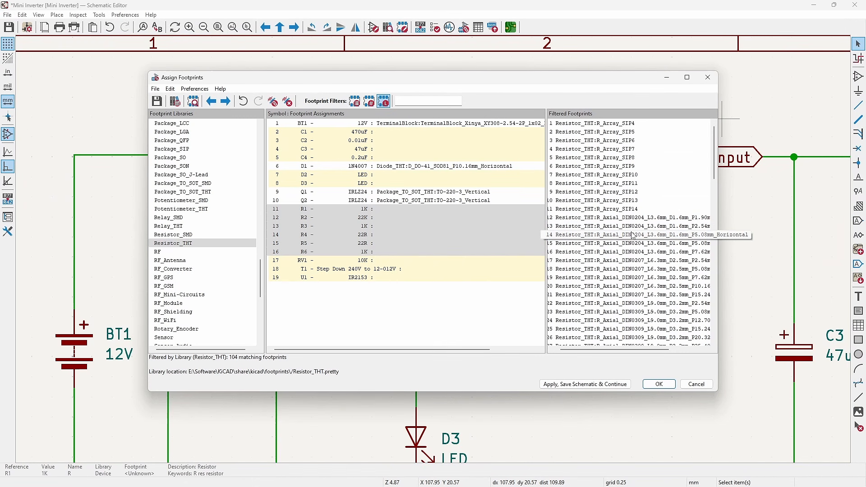
double_click(631, 236)
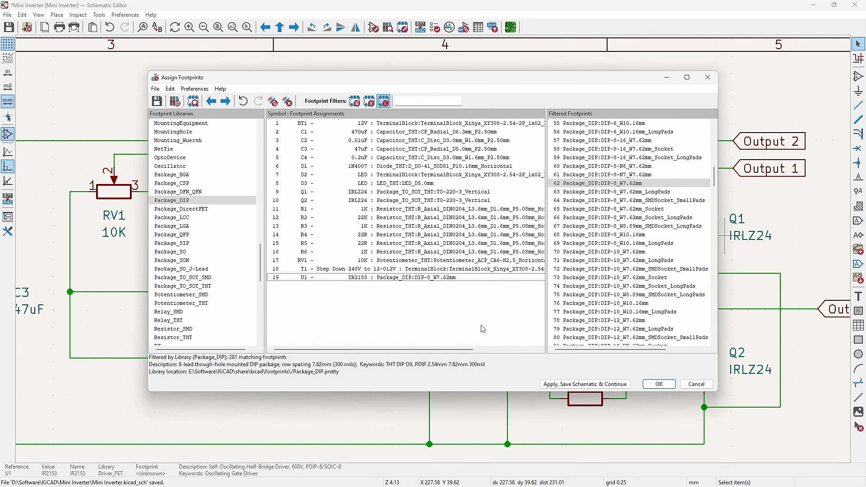
- Apply the footprint assignments, save the schematic and close the footprint assignment tool
left_click(568, 385)
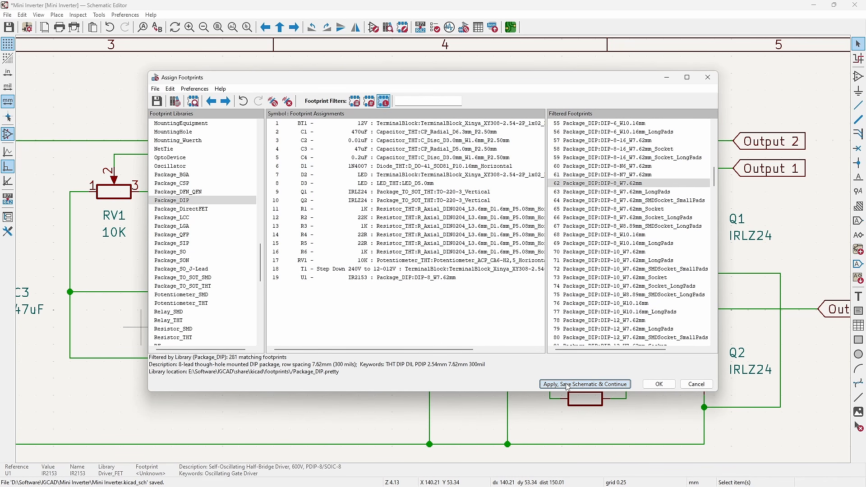
left_click(659, 385)
- Export the schematic's bill of materials with the CSV format preset to ${PROJECTNAME}.csv and close the symbol fields table
scroll(316, 232, "down", 5)
scroll(341, 182, "up", 3)
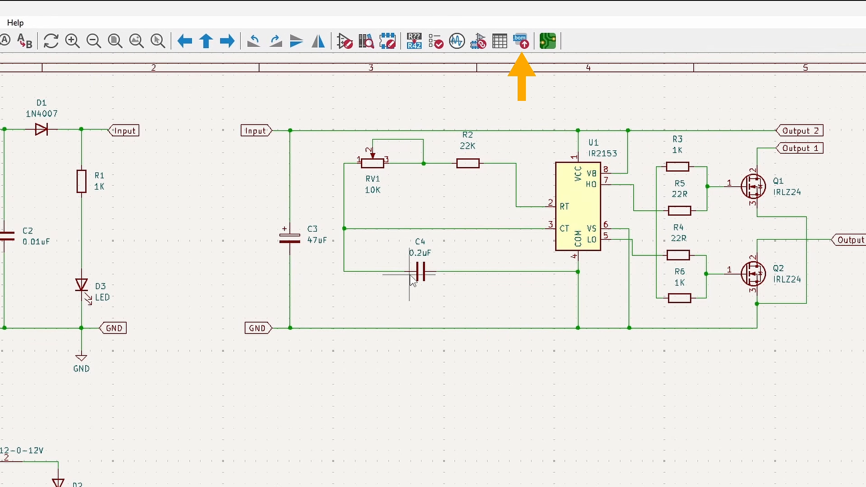
left_click(521, 42)
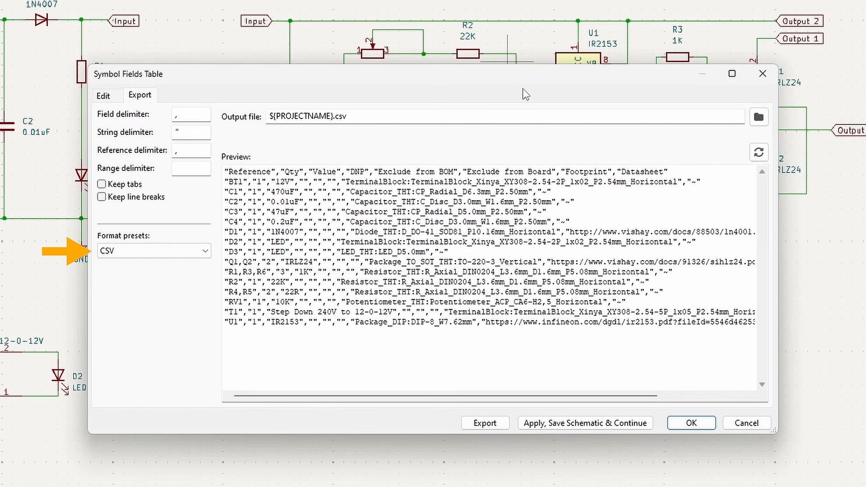
left_click(200, 252)
left_click(202, 254)
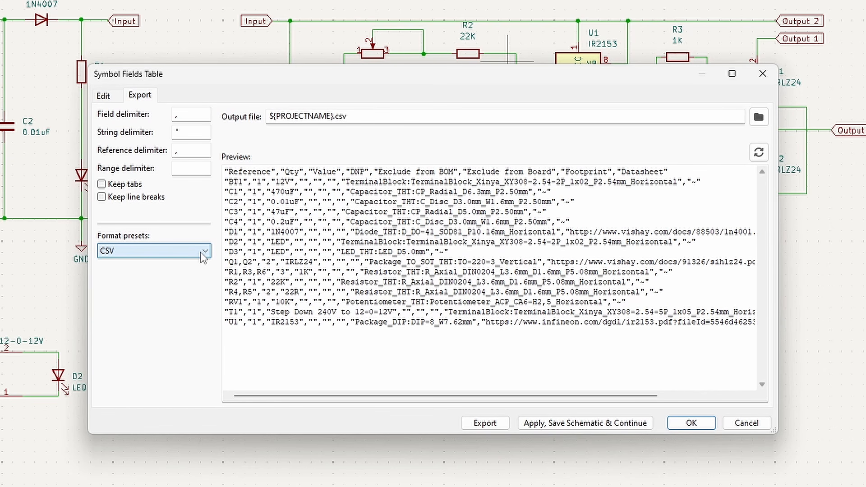
left_click(485, 423)
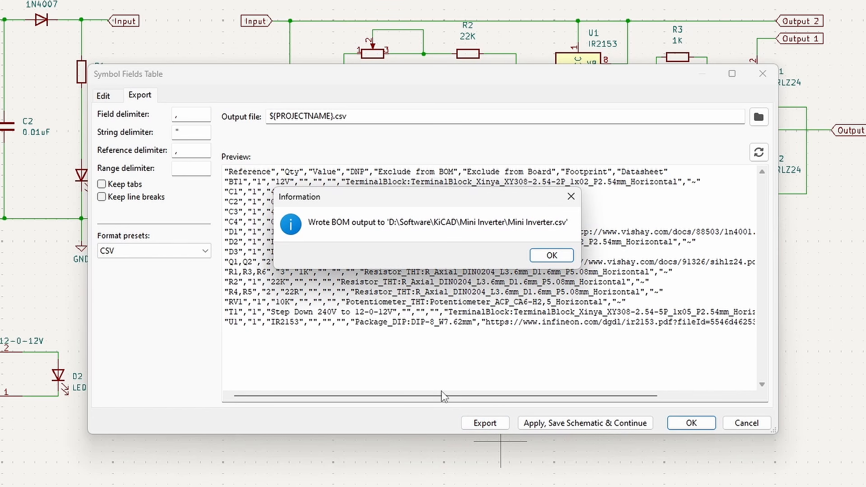
left_click(550, 256)
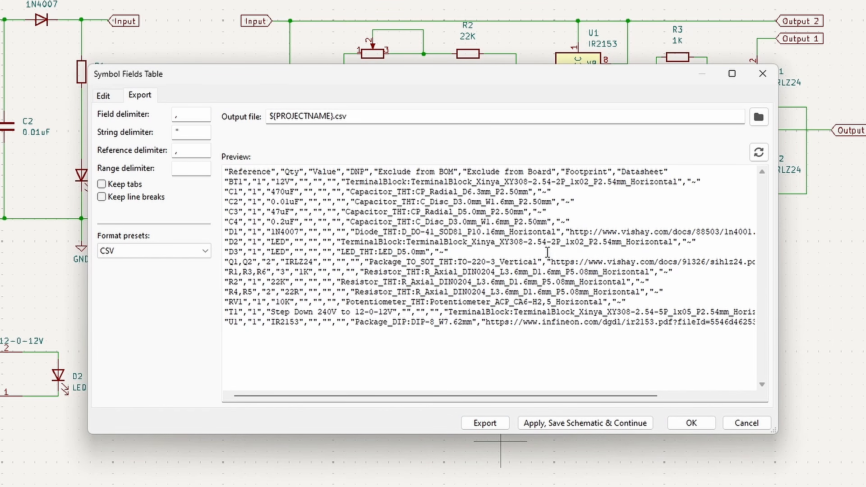
left_click(678, 425)
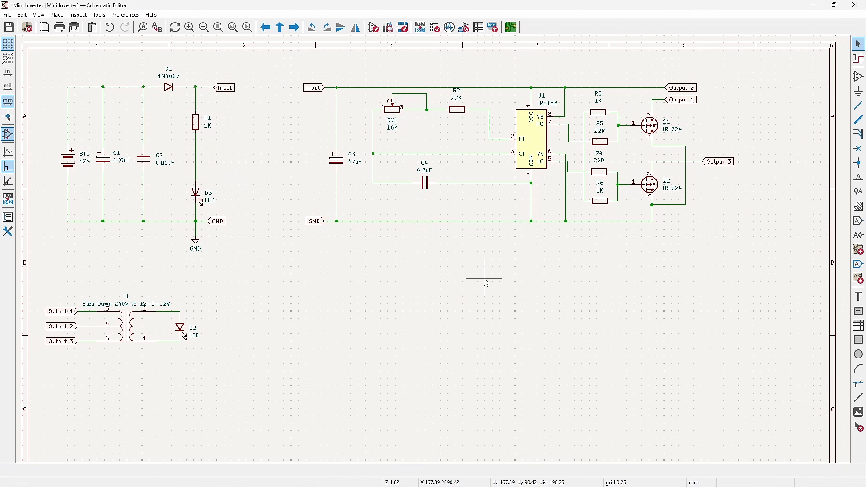
- Switch to the KiCad project window and open the exported Mini Inverter.csv file
left_click(816, 6)
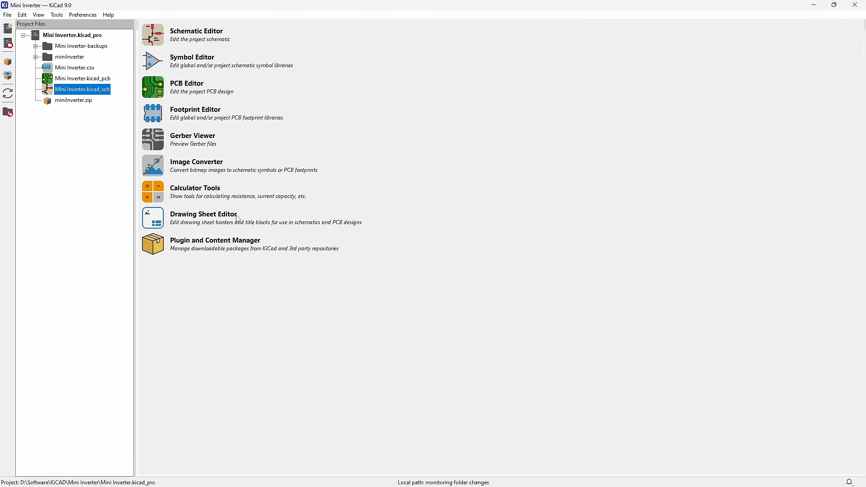
left_click(74, 68)
double_click(75, 68)
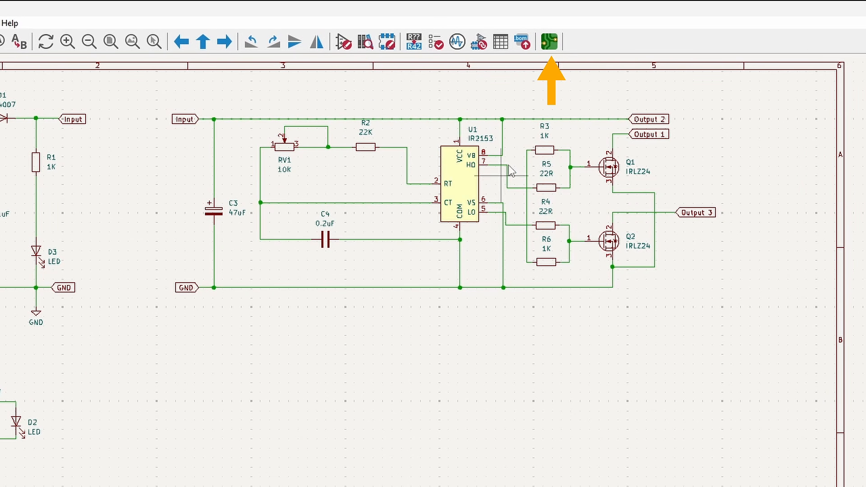
- Open the PCB editor, update the board from the schematic and read through the update report
left_click(550, 41)
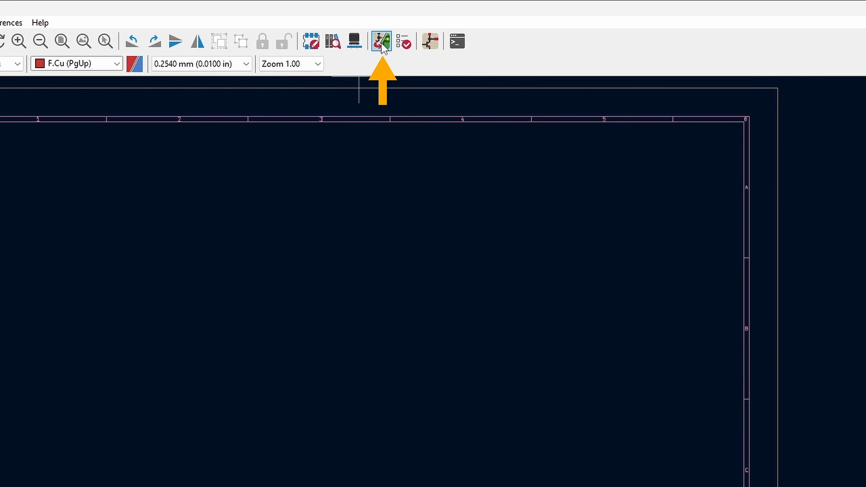
left_click(382, 42)
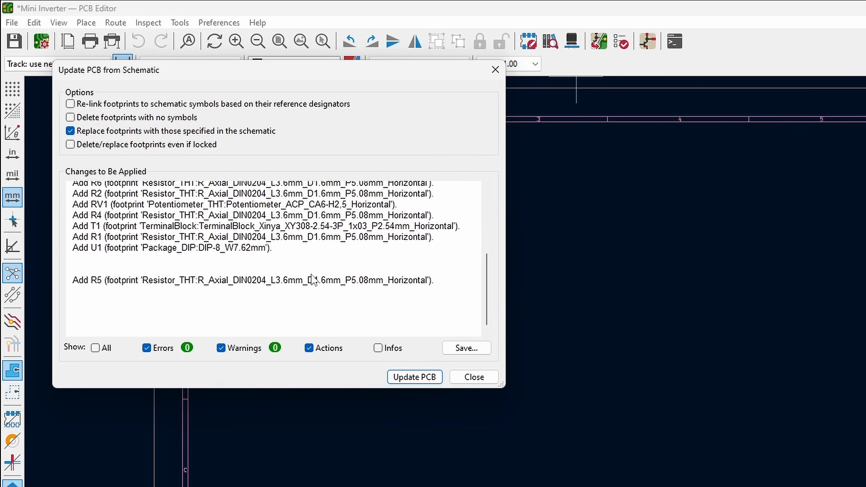
left_click(407, 378)
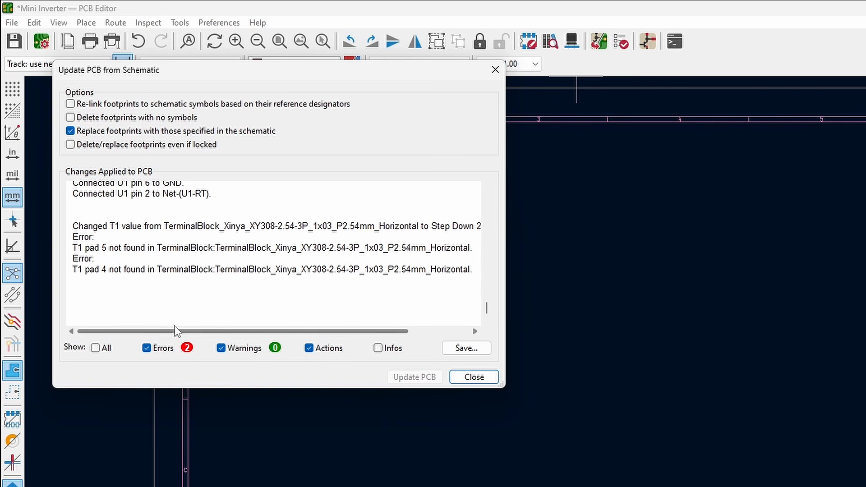
left_click_drag(183, 332, 239, 336)
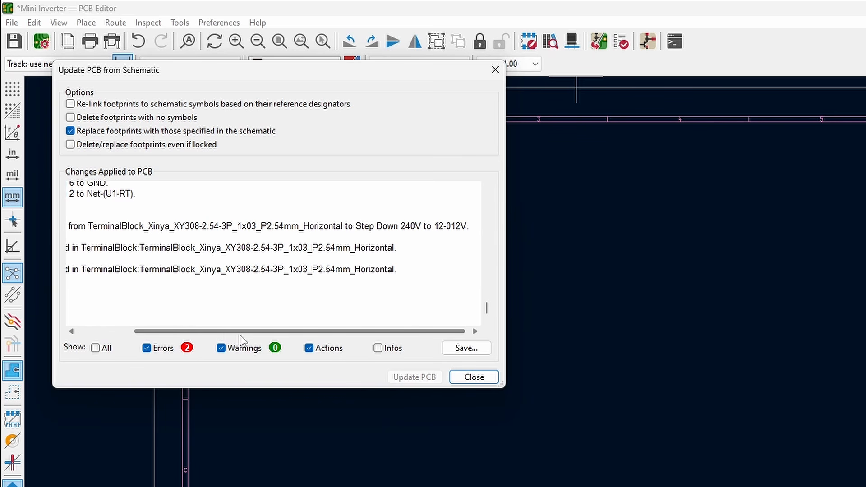
left_click_drag(298, 335, 149, 337)
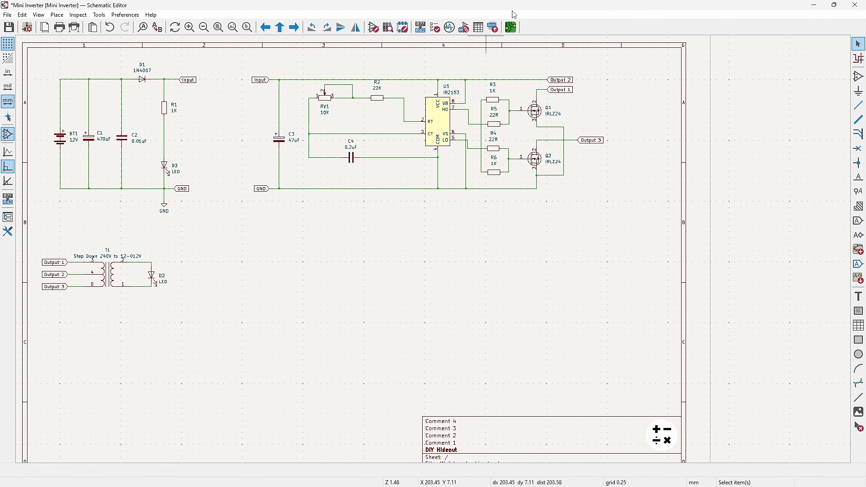
- Assign TerminalBlock_Xinya_XY308-2.54-5P_1x05_P2.54mm_Horizontal to transformer T1 and save the footprint assignments to the schematic
left_click(465, 27)
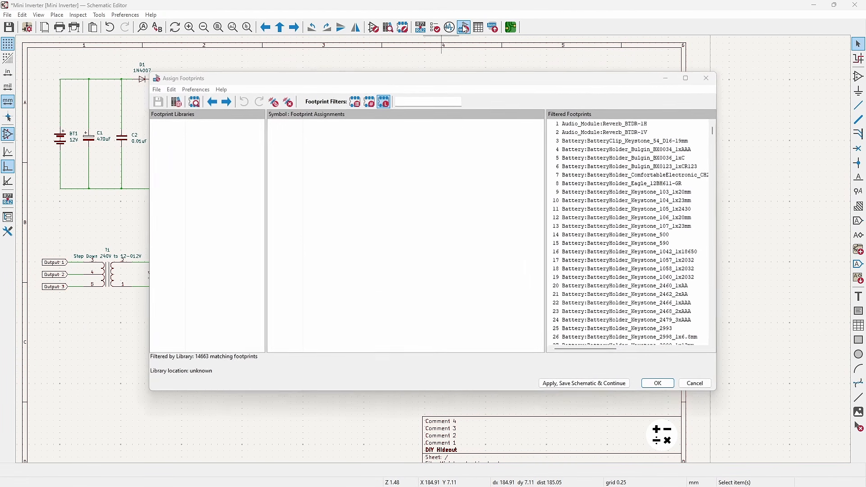
left_click(451, 269)
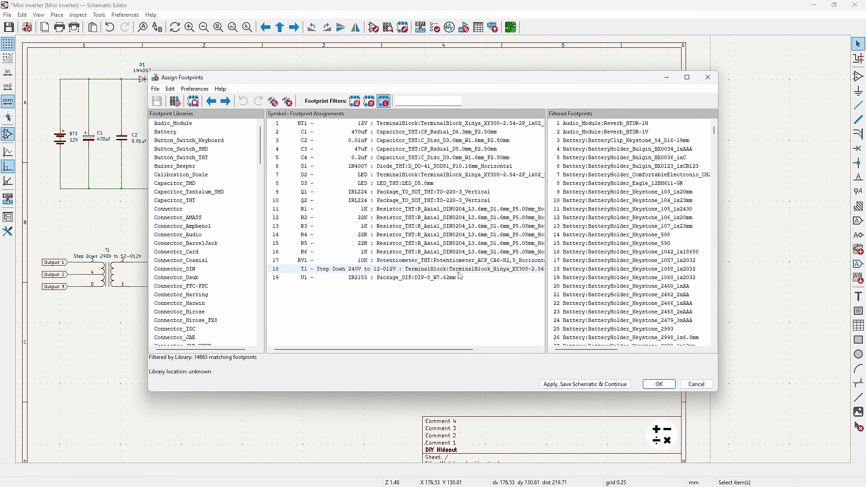
scroll(637, 325, "down", 2)
left_click_drag(610, 354, 636, 355)
double_click(638, 304)
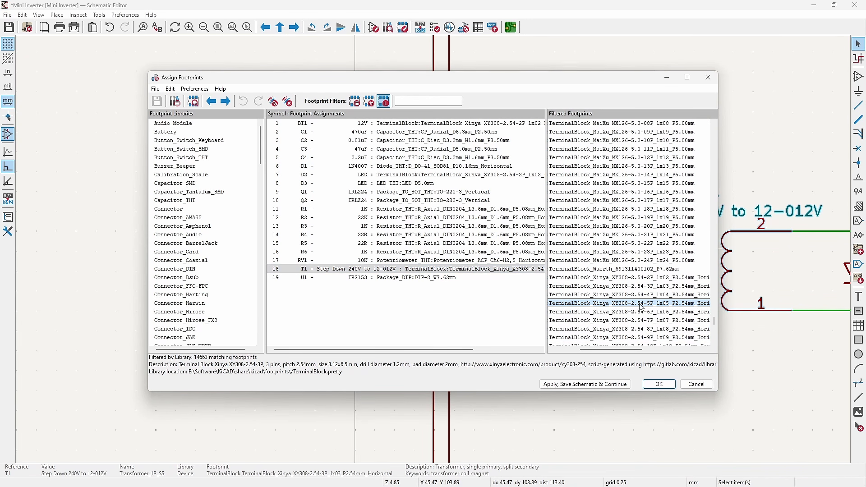
left_click_drag(394, 350, 416, 359)
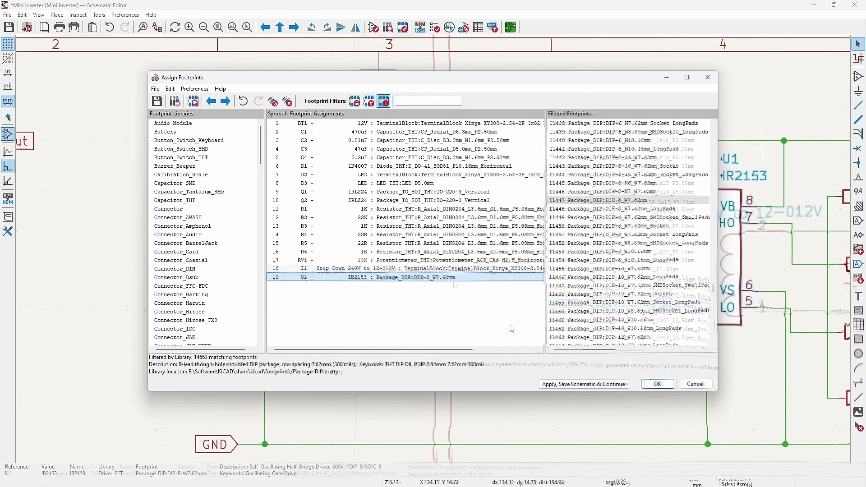
left_click(586, 384)
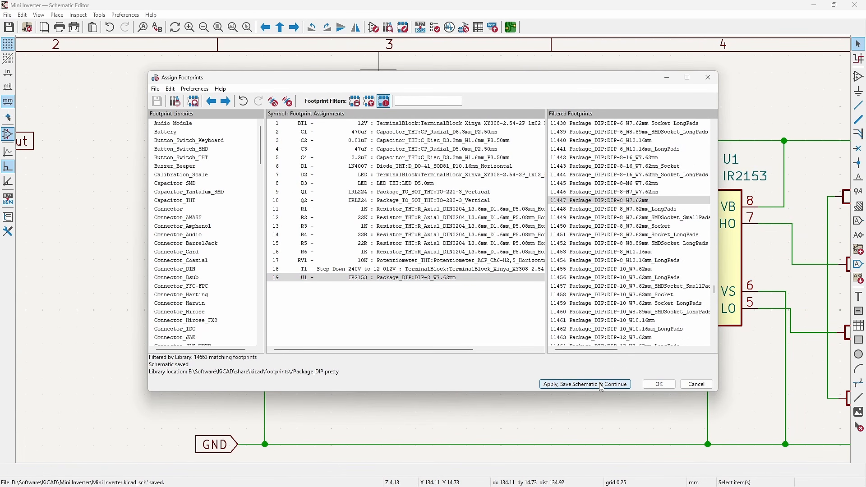
left_click(659, 385)
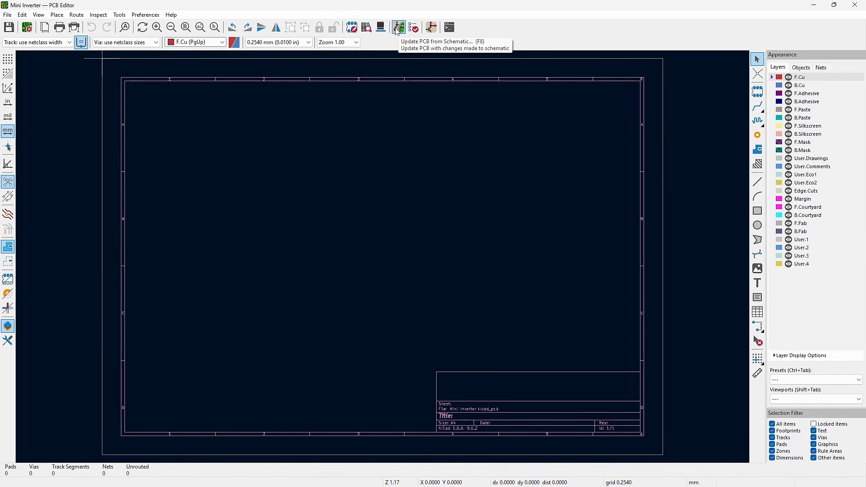
- Update the PCB from the schematic, replacing footprints with those specified there, and place the imported footprints on the sheet
left_click(398, 28)
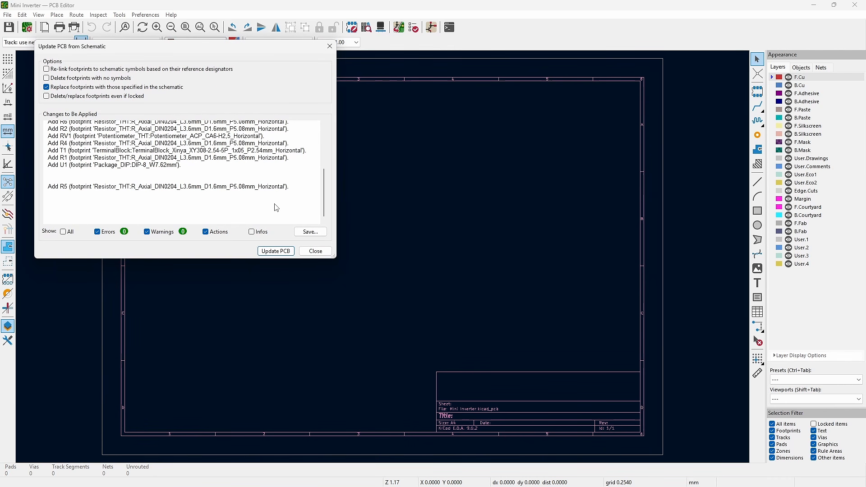
left_click(273, 251)
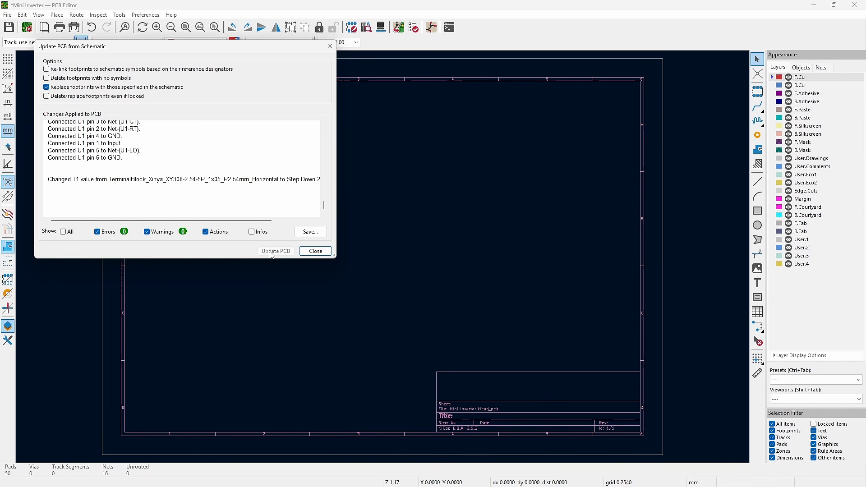
left_click(315, 251)
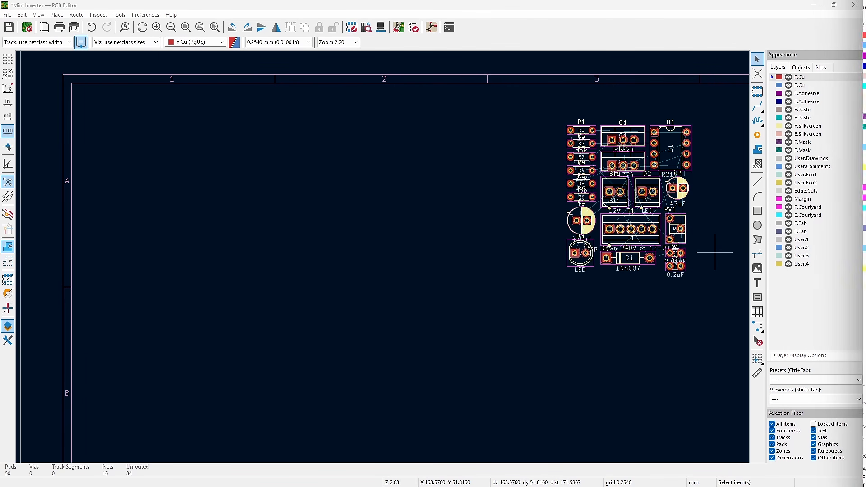
- Move the BT1 terminal block to the upper-left area of the drawing sheet, rotated to -90 degrees
left_click(613, 180)
key("m")
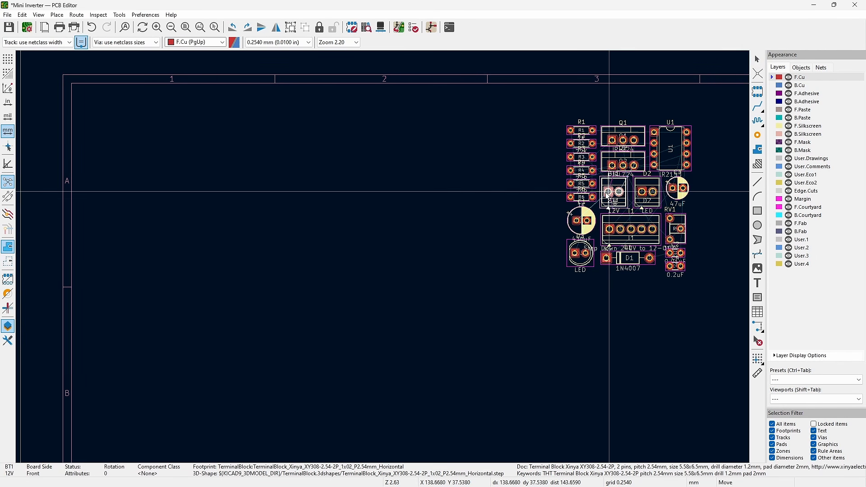
key("r")
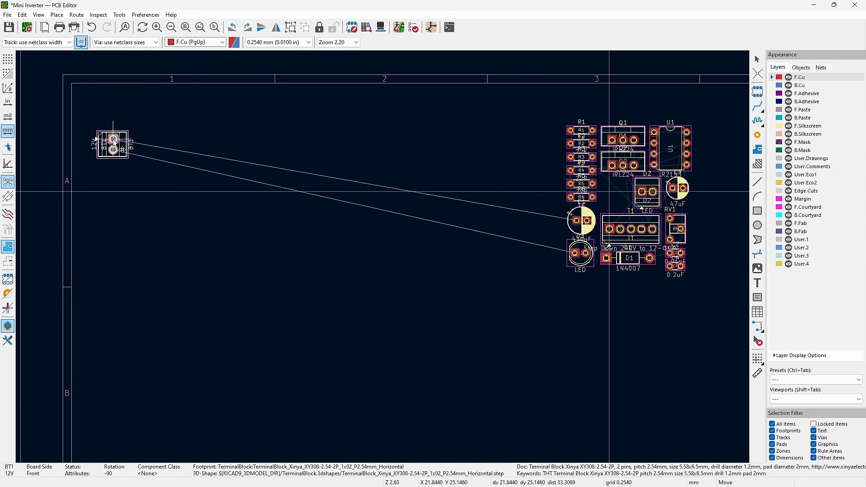
left_click(118, 129)
key("Escape")
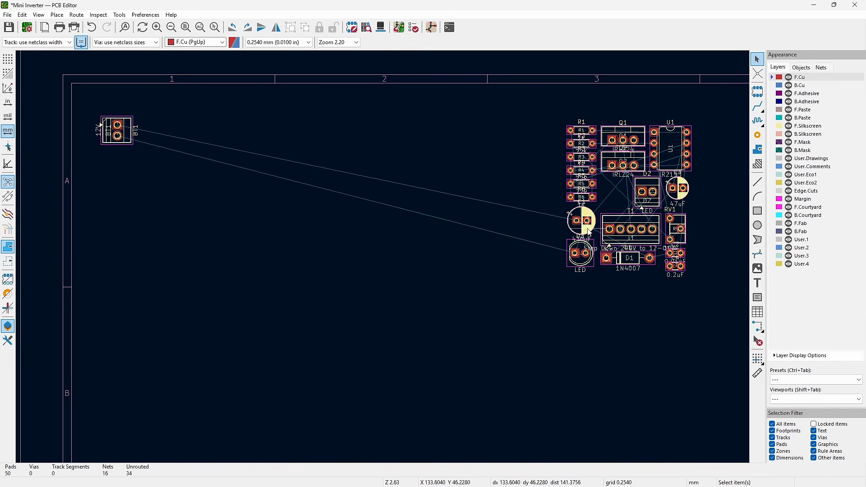
- Place capacitor C1 directly below the BT1 terminal block and inspect the component arrangement in the 3D viewer
key("m")
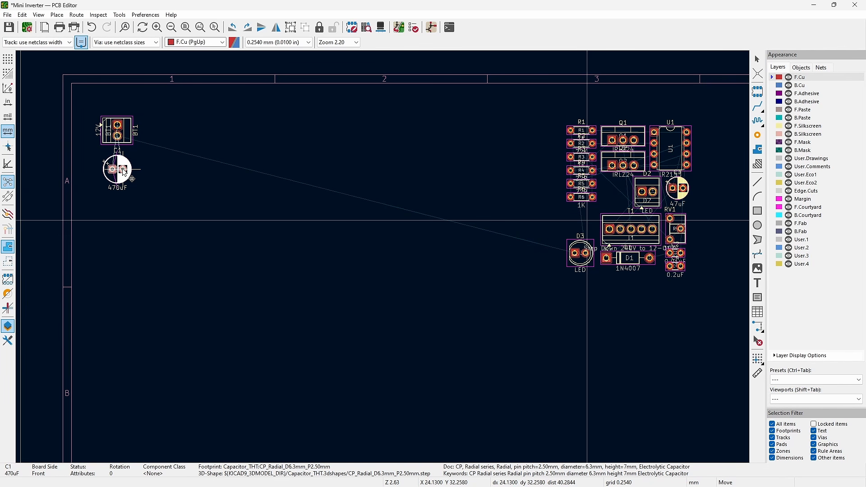
left_click(125, 172)
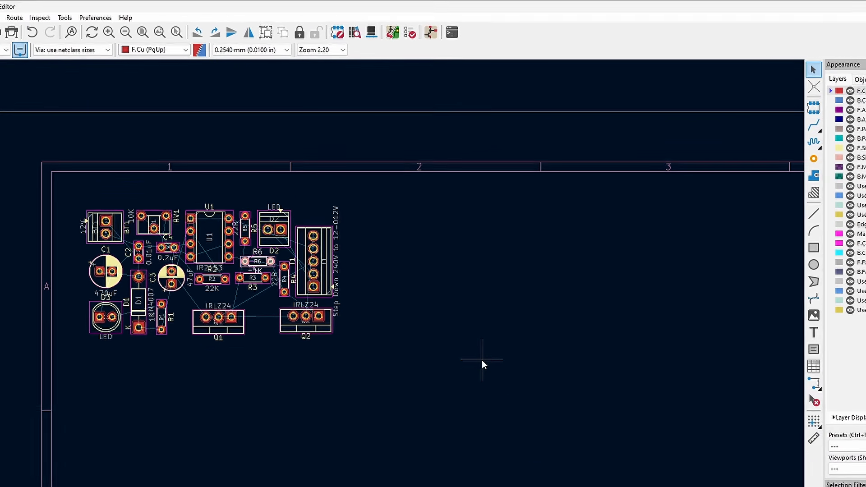
left_click(358, 42)
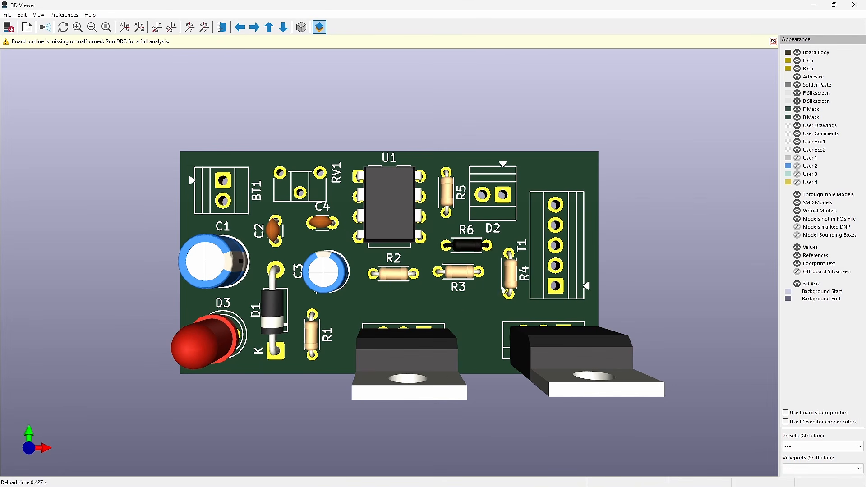
left_click_drag(455, 307, 362, 266)
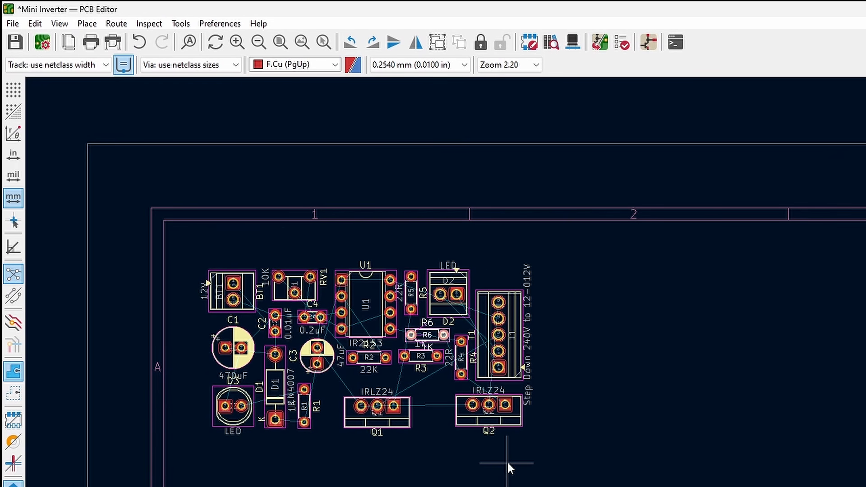
- Draw a rectangular board outline around all the components on the Edge.Cuts layer, using full-window crosshairs
left_click(335, 64)
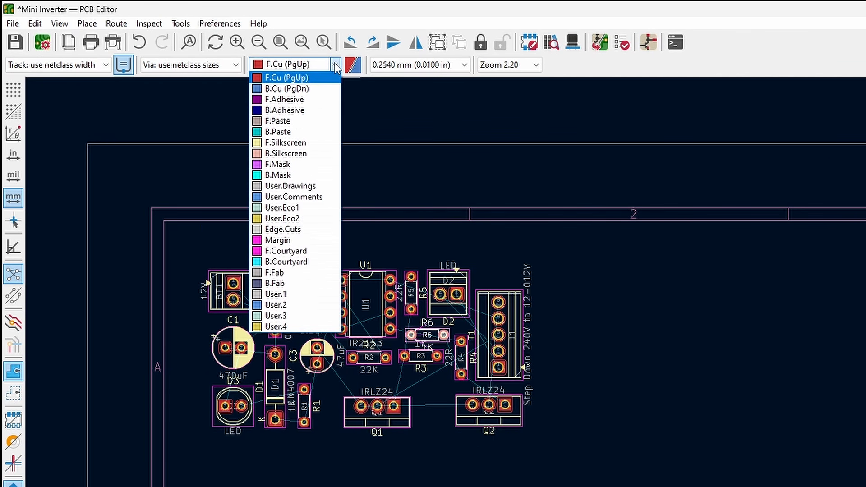
left_click(288, 228)
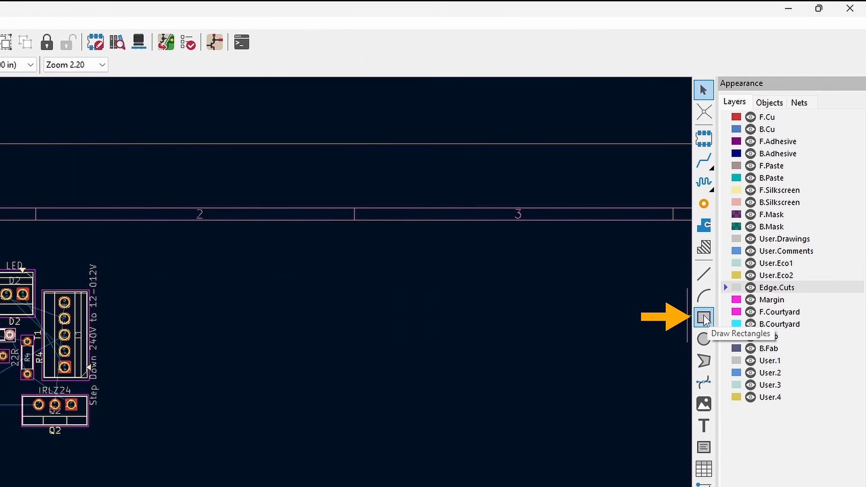
left_click(704, 318)
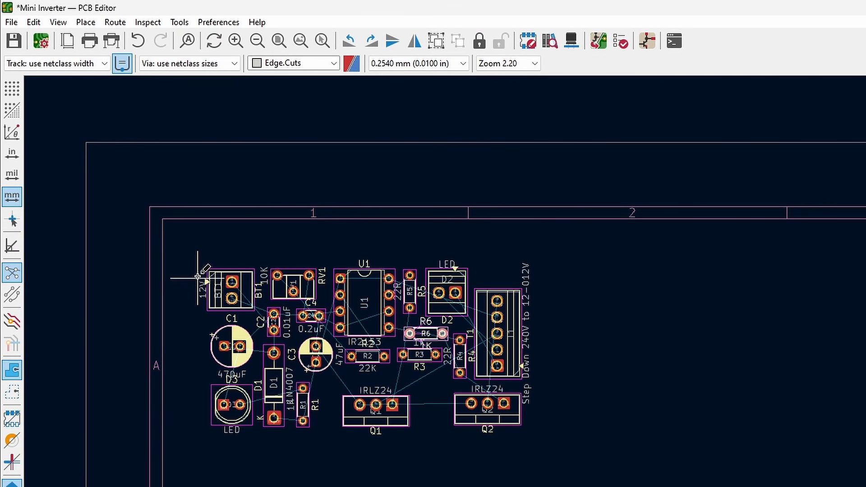
left_click(12, 220)
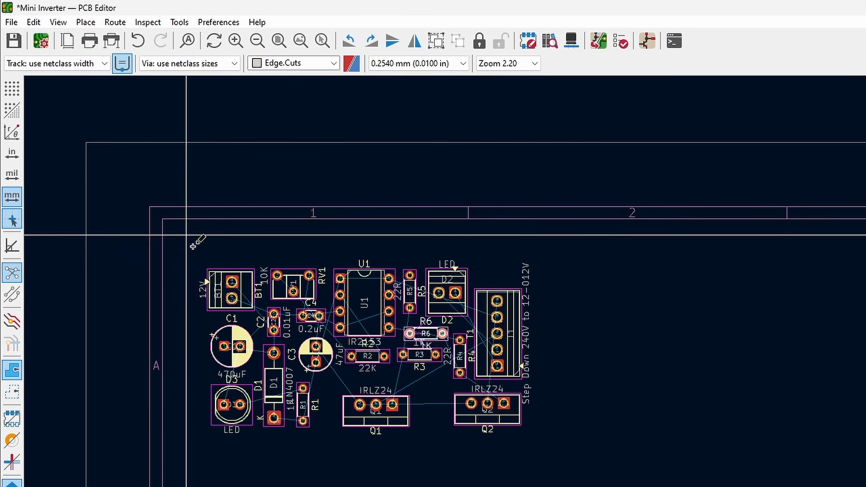
left_click(195, 257)
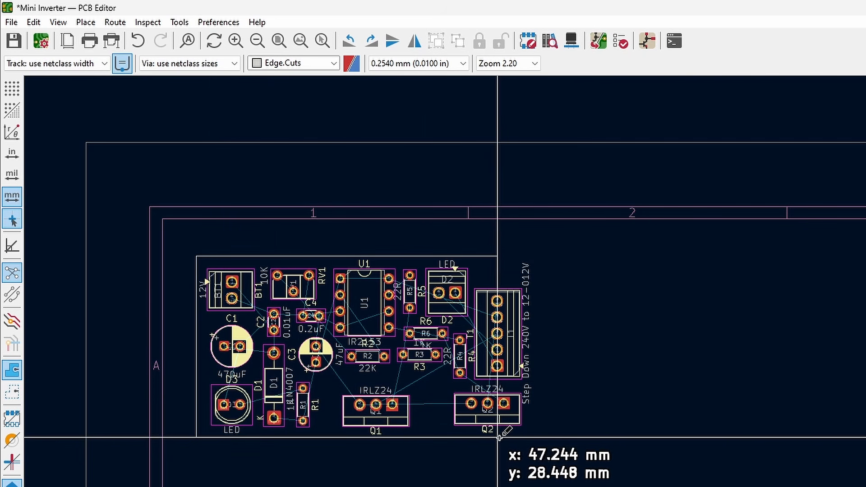
left_click(534, 439)
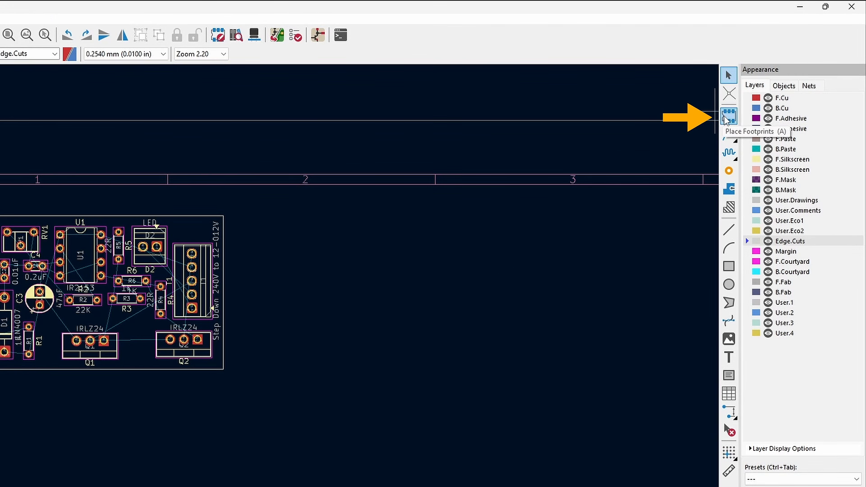
- Place a MountingHole_2.2mm_M2 footprint on the board between Q1 and Q2
left_click(728, 116)
left_click(432, 299)
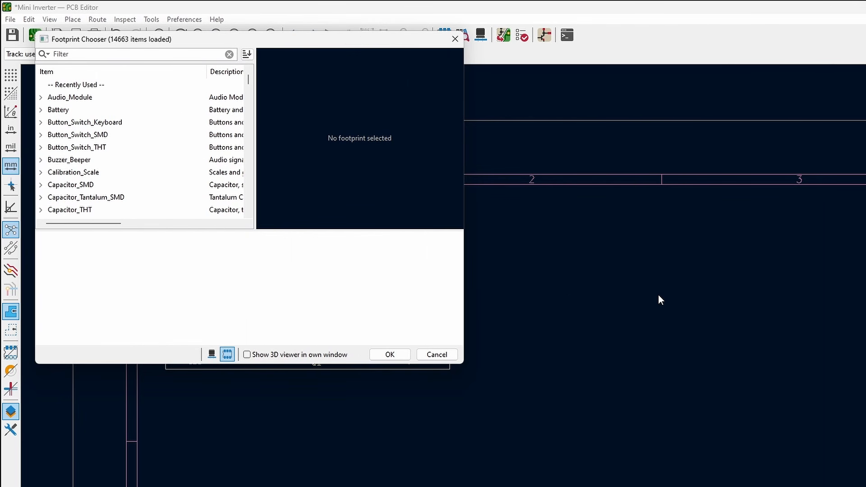
type("M")
left_click(134, 123)
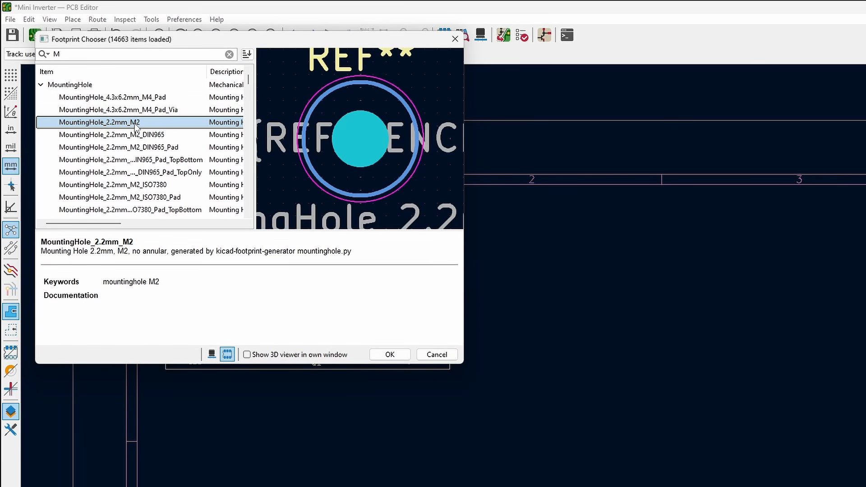
left_click(390, 354)
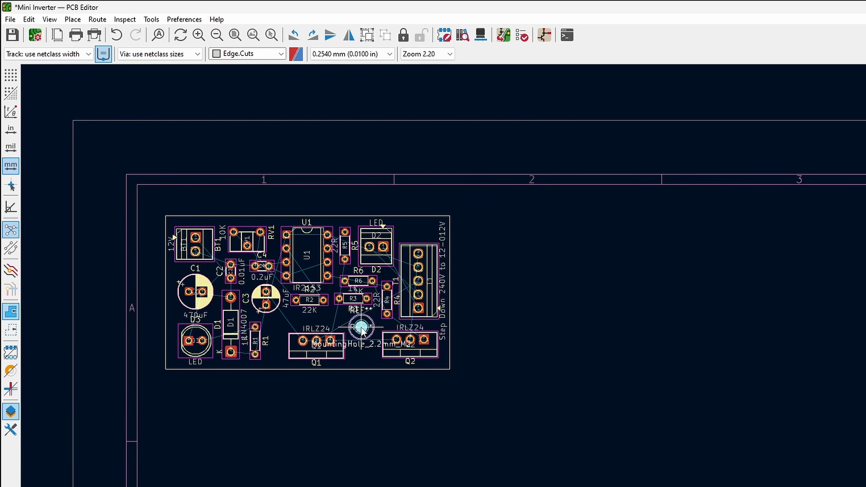
left_click(363, 329)
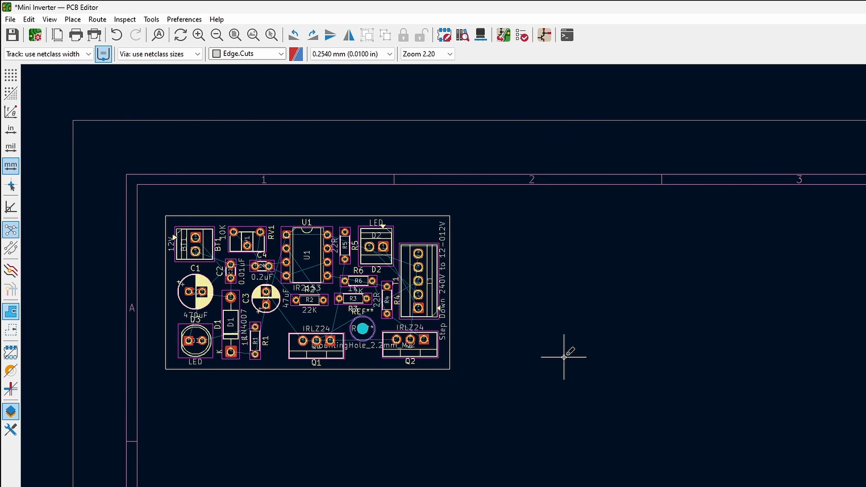
- Inspect the mounting hole in the 3D viewer and delete its footprint from the board
left_click(481, 35)
left_click_drag(469, 313, 367, 294)
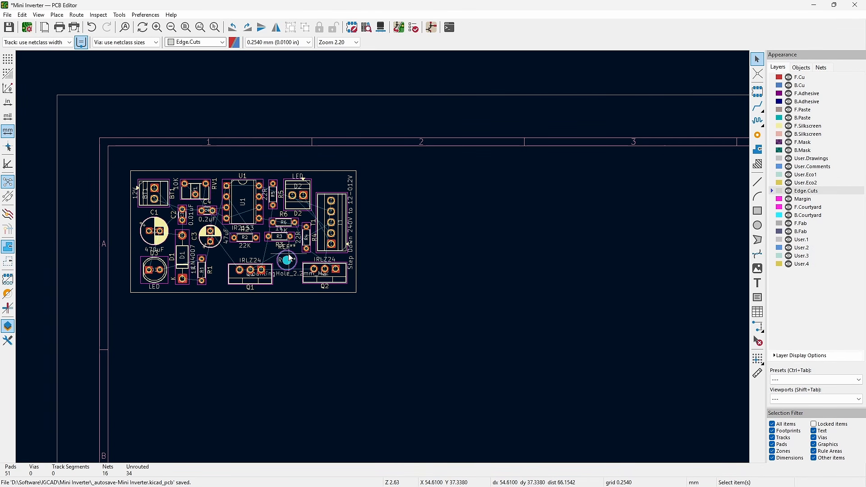
left_click(289, 259)
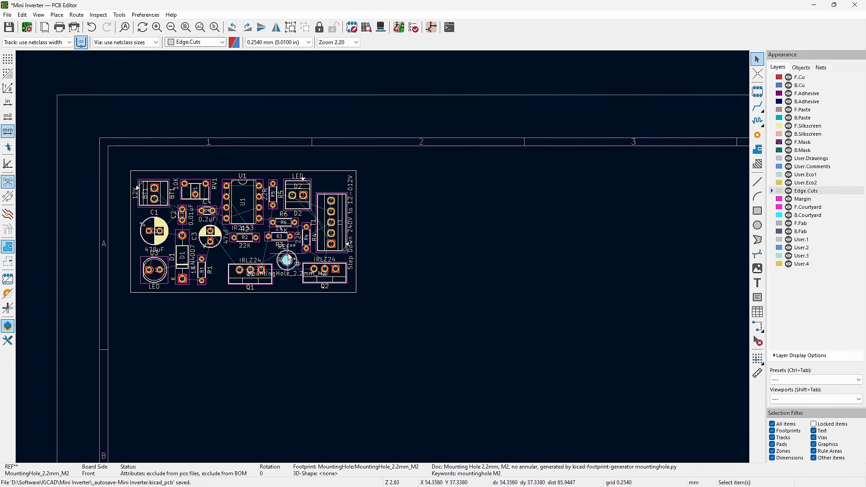
key("Delete")
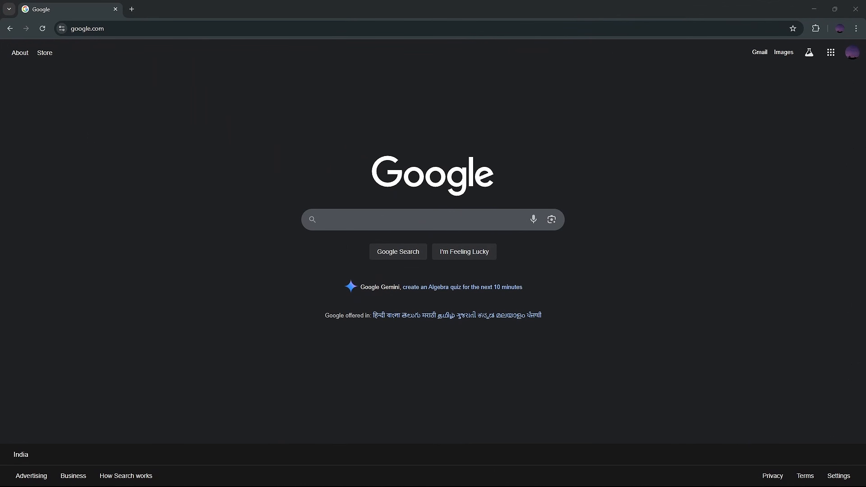
- Switch to the web browser, search Google for "terminal block 3d model" and open the GrabCAD terminal block collection
left_click(359, 221)
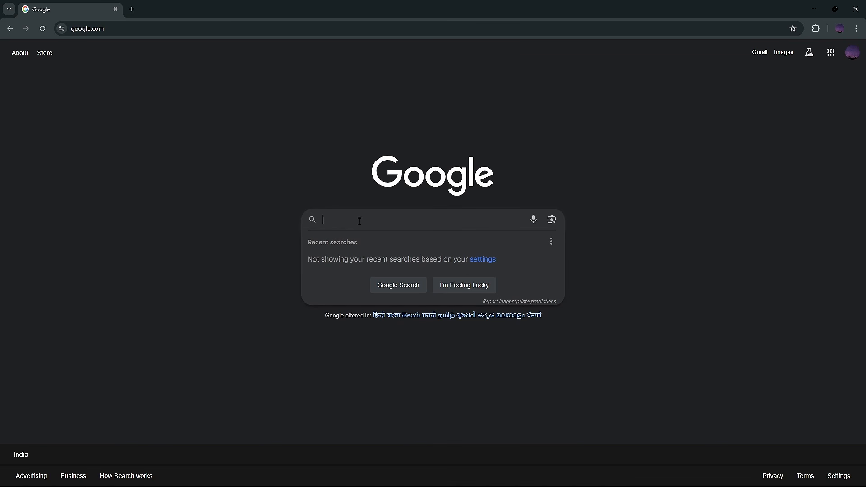
type("Terminal block 3d model")
key("Return")
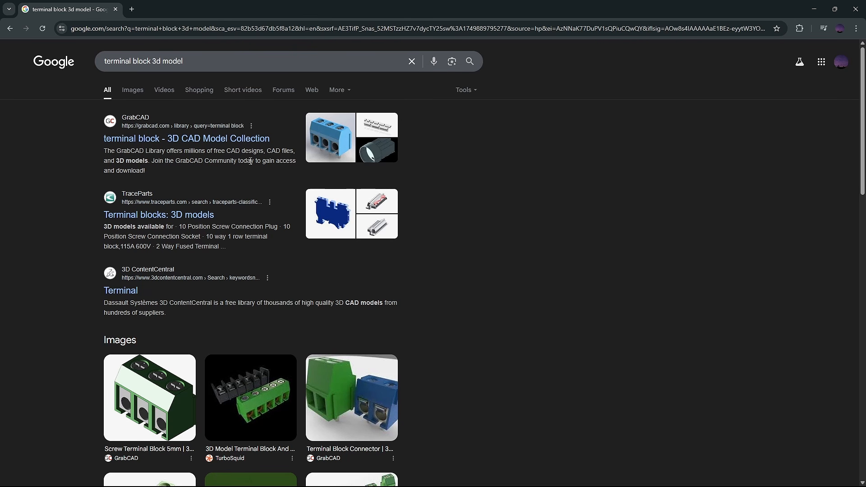
left_click(181, 147)
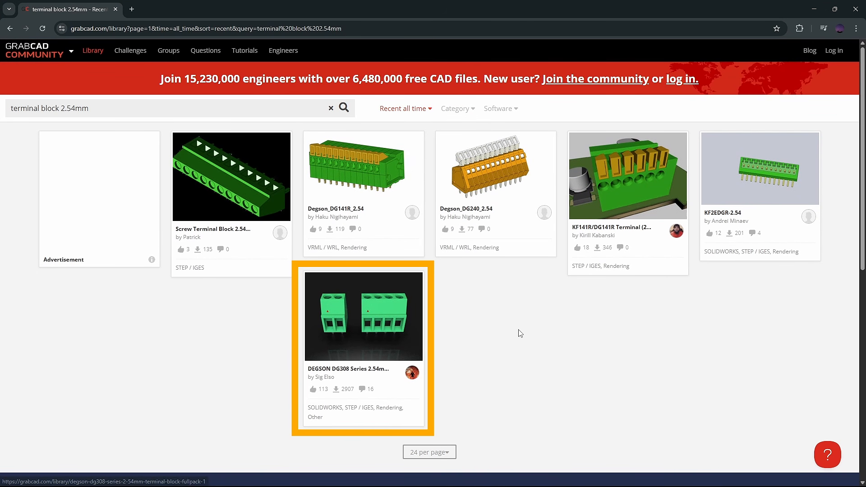
- Open the DEGSON DG308 Series 2.54mm terminal block FullPack on GrabCAD and its DG308-2.54(PCB) folder
left_click(377, 317)
scroll(356, 316, "down", 5)
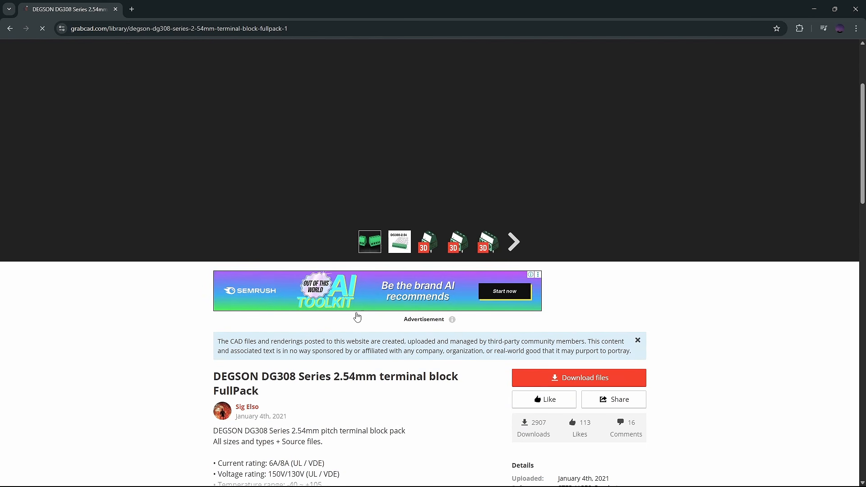
scroll(357, 316, "down", 3)
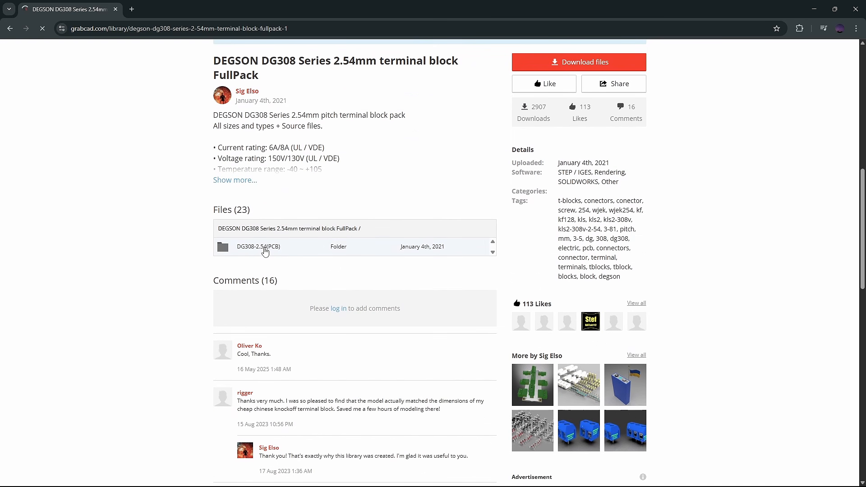
left_click(264, 251)
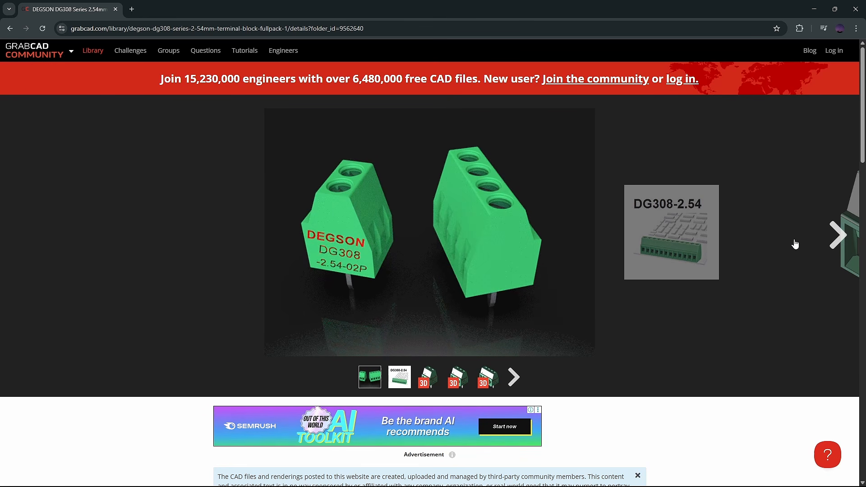
- Look through the preview images of the DG308 terminal block models in the pack
left_click(833, 237)
left_click(837, 235)
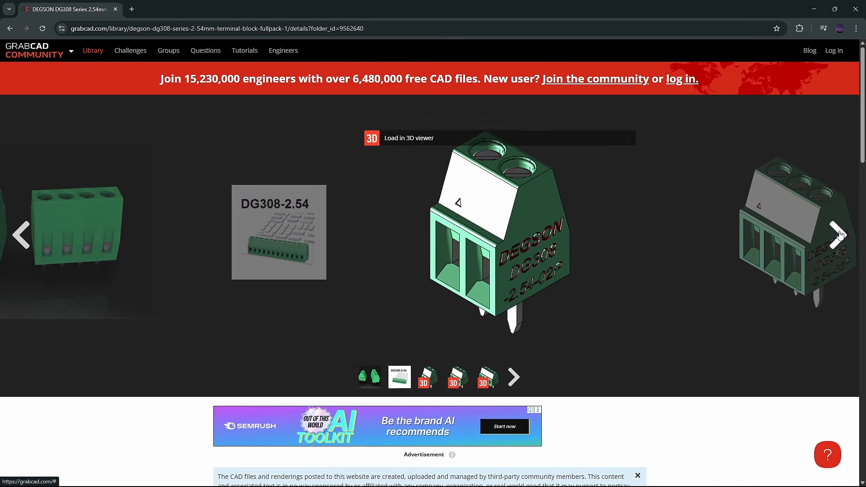
left_click(839, 235)
left_click(840, 235)
left_click(839, 234)
left_click(840, 235)
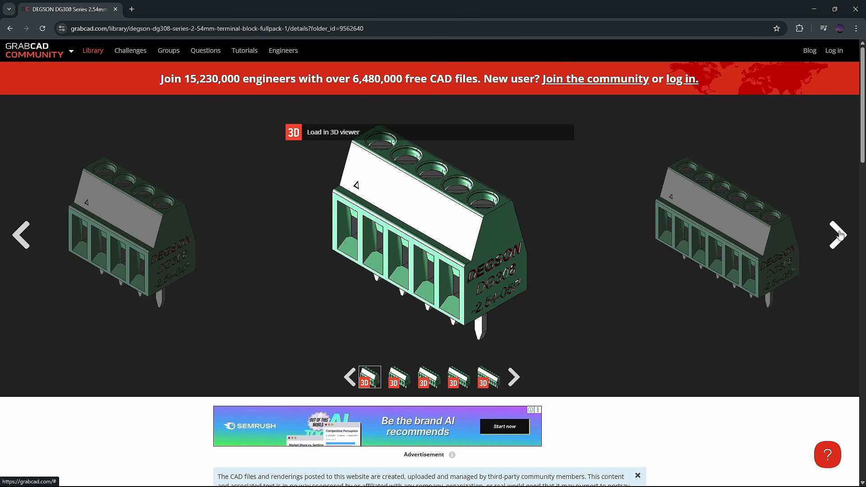
left_click(839, 234)
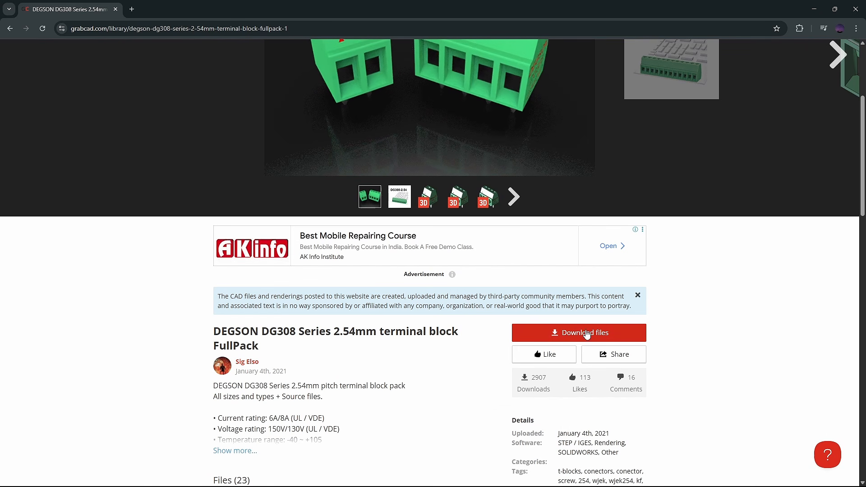
- Download the DEGSON DG308 terminal block pack and extract its ZIP archive in the Download folder
left_click(582, 333)
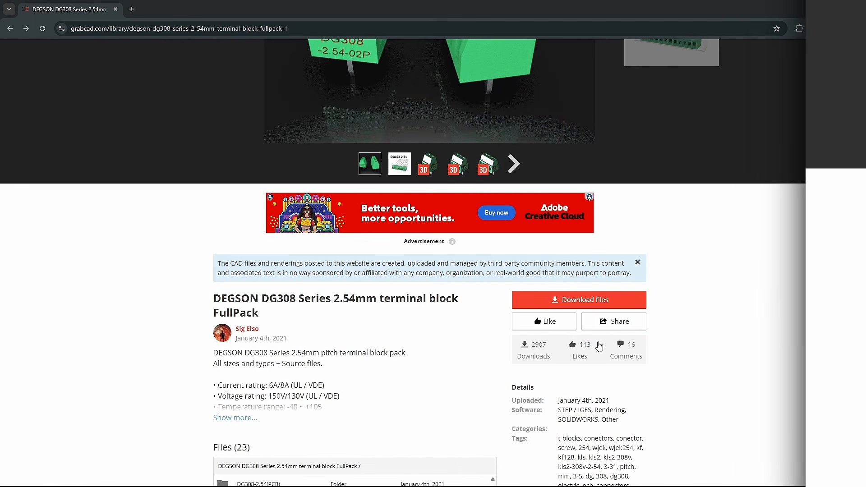
left_click(585, 301)
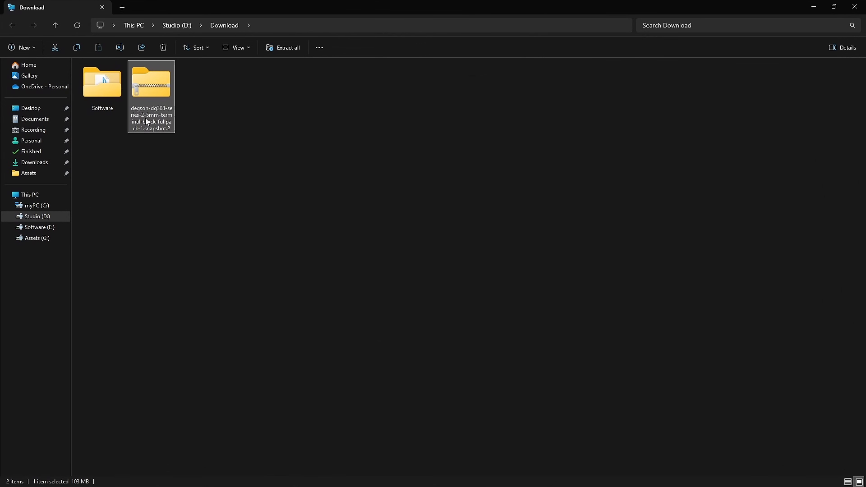
right_click(145, 111)
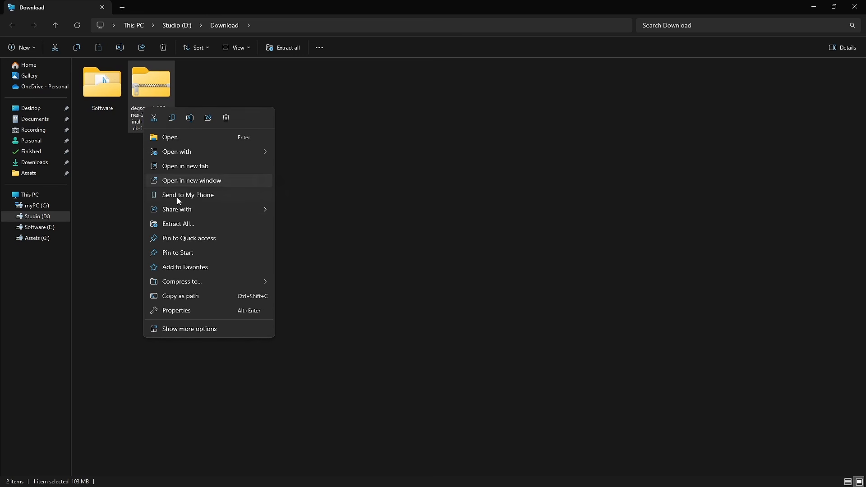
left_click(176, 224)
left_click(511, 335)
- Open the extracted pack's STEP subfolder DG308-2.54-xxP (pitch 2.54mm) and delete the DG308-254 JPG image from it
left_click(98, 107)
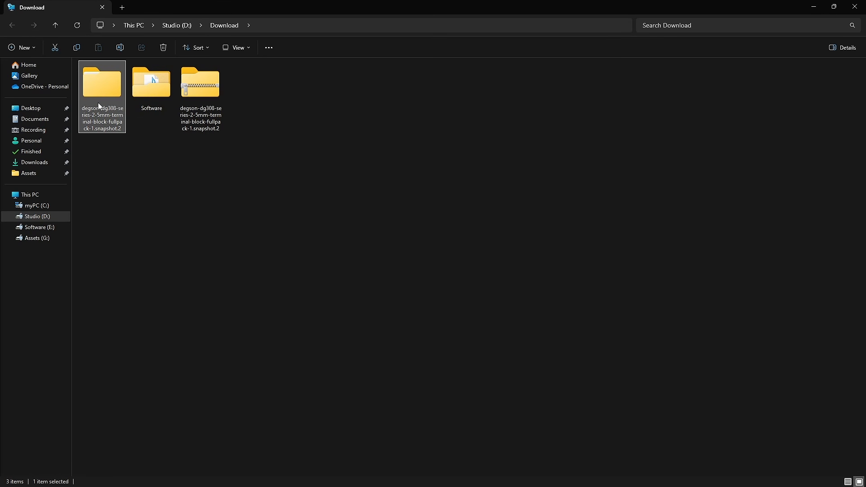
double_click(99, 104)
left_click(129, 78)
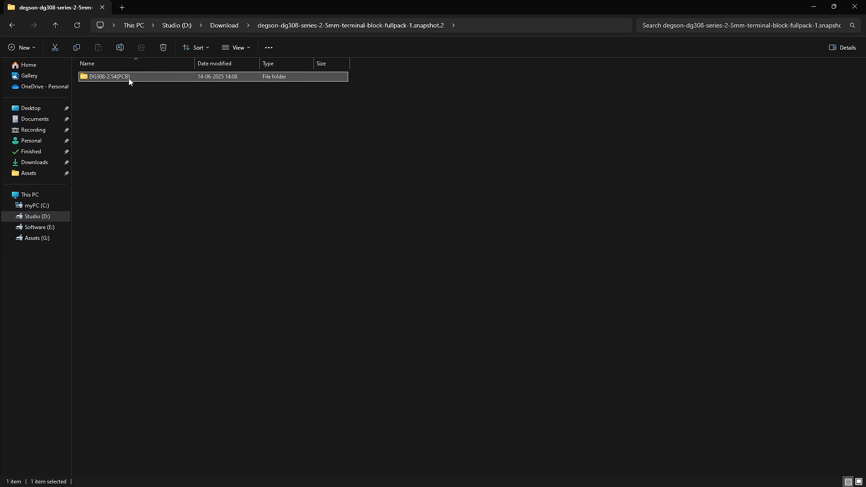
double_click(129, 77)
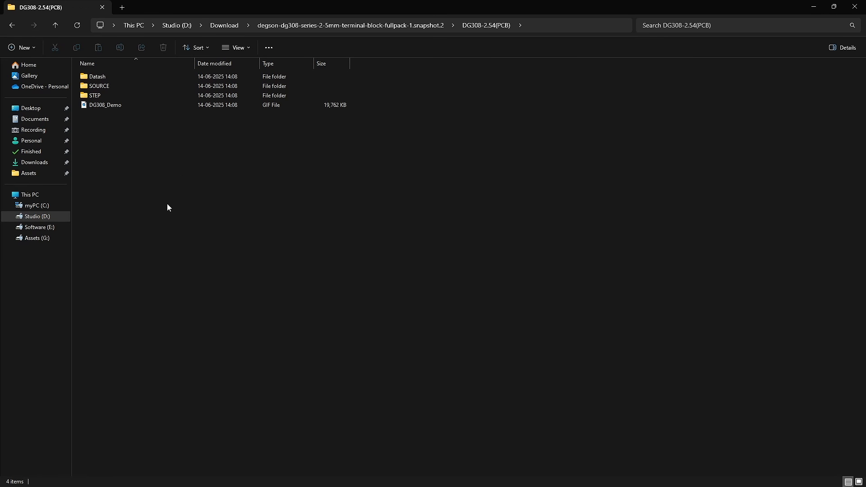
double_click(114, 95)
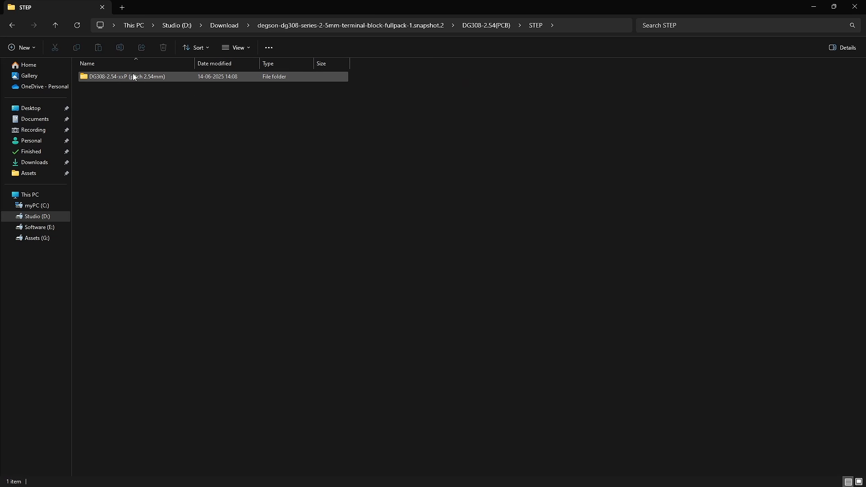
double_click(122, 77)
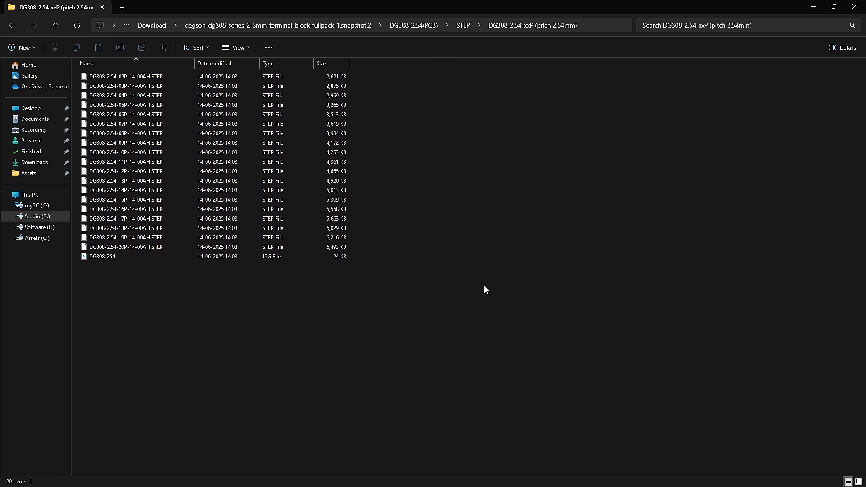
left_click(162, 256)
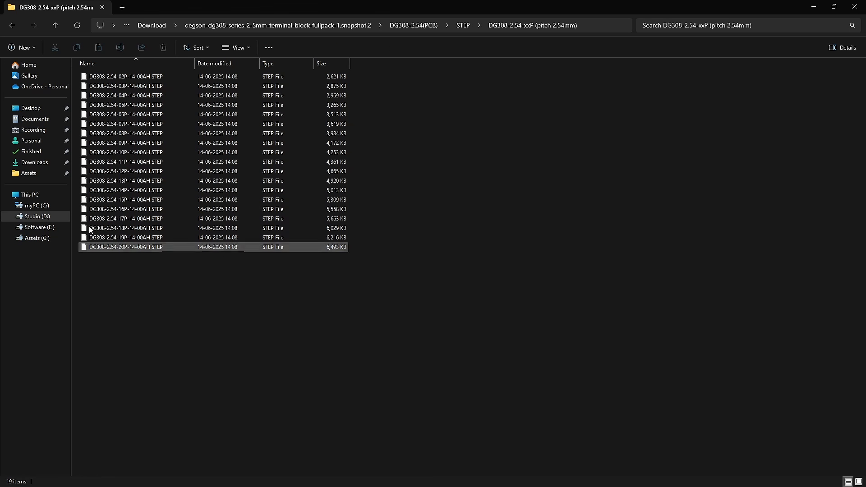
- Go back to the STEP folder and rename its DG308-2.54-xxP subfolder to Custom Terminal Bloack (pitch 2.54mm)
left_click(13, 25)
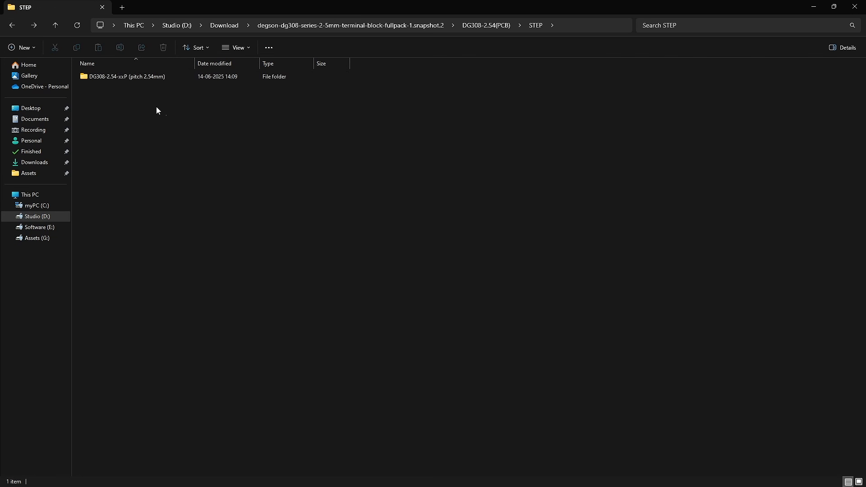
left_click(149, 77)
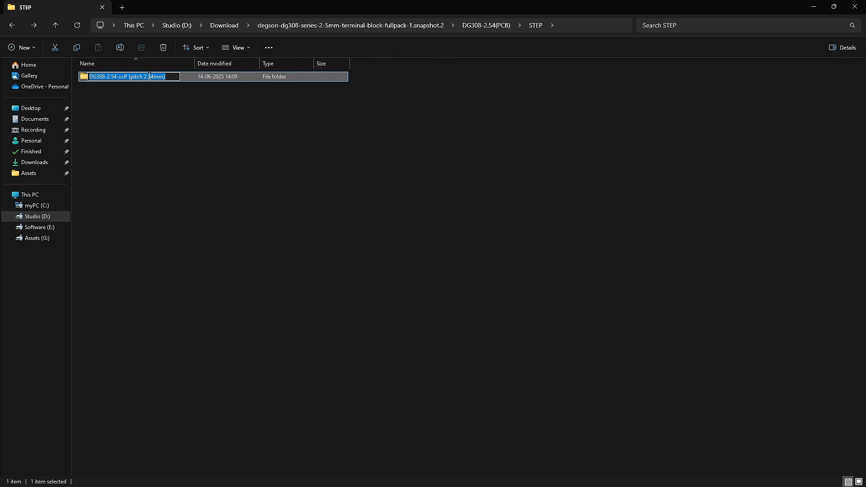
left_click_drag(130, 75, 75, 76)
type("Termina")
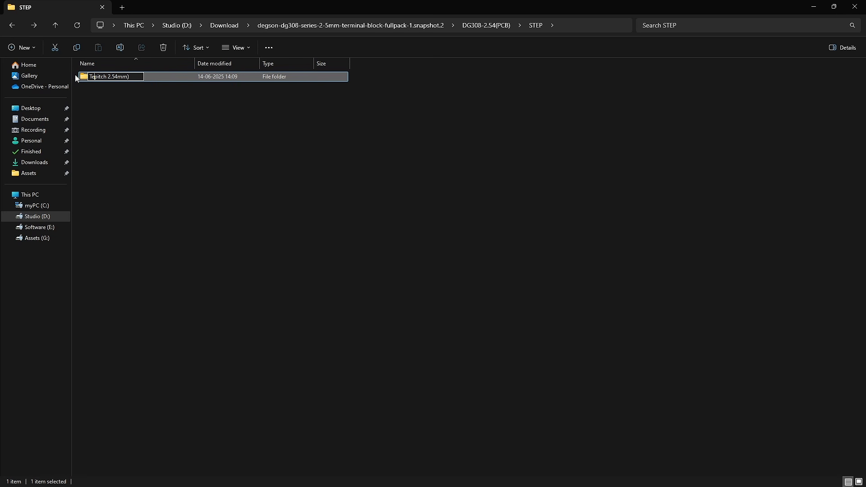
type("l Bloack ")
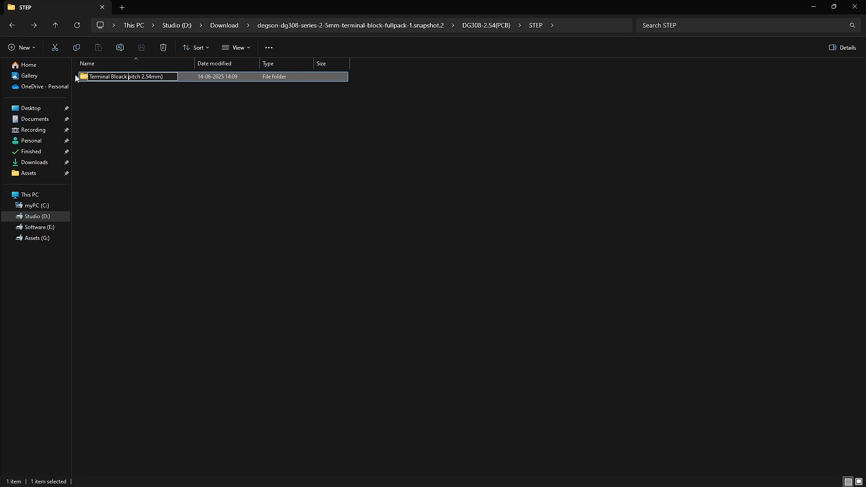
type("(")
key("Home")
type("Custom")
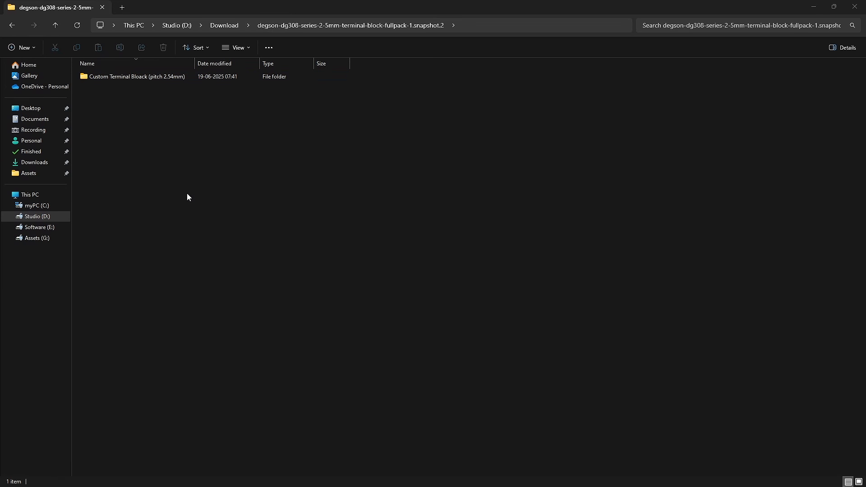
- Copy the Custom Terminal Bloack (pitch 2.54mm) folder into the share\kicad\3dmodels folder of the KiCAD installation on drive E
right_click(137, 77)
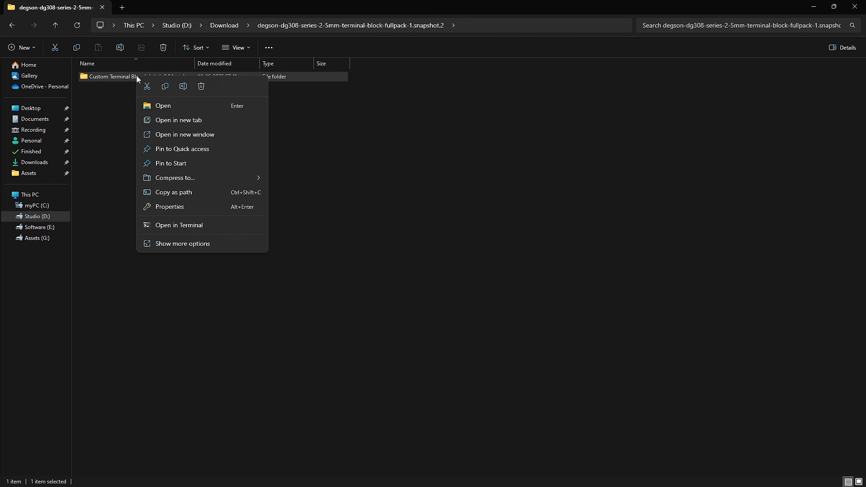
left_click(165, 87)
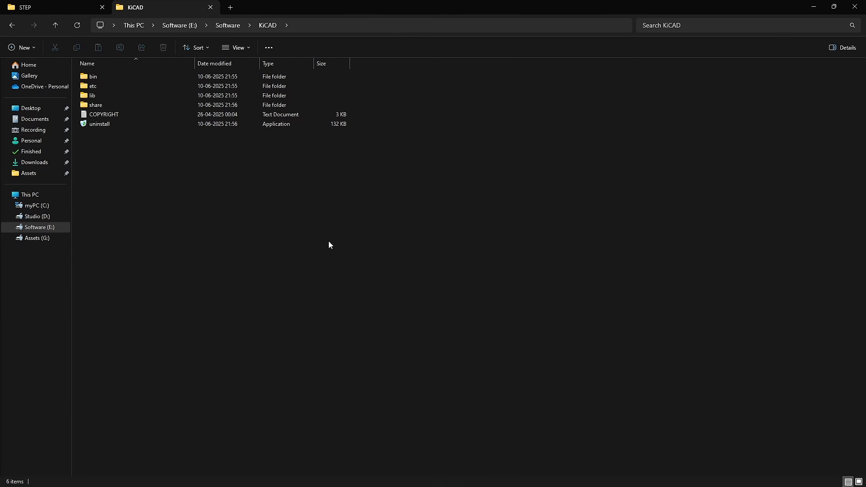
double_click(107, 106)
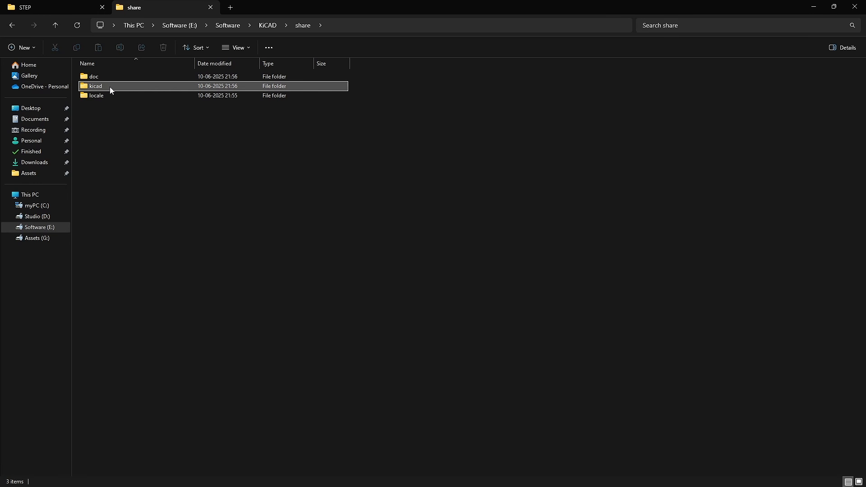
double_click(110, 89)
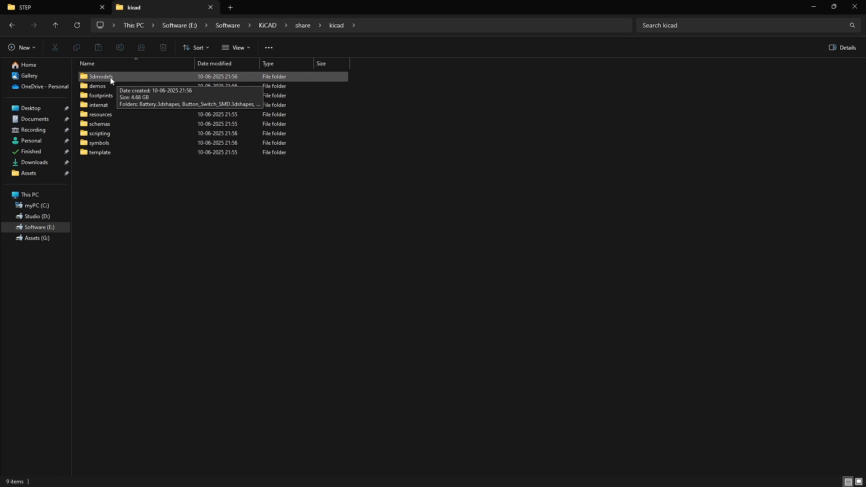
double_click(110, 78)
key("ctrl+v")
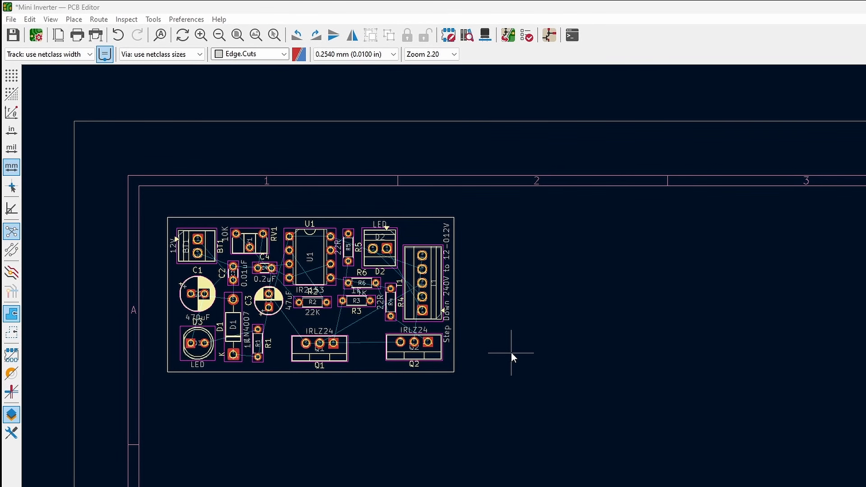
- Add DG308-2.54-02P-14-00AH.STEP from the Custom Terminal Bloack (pitch 2.54mm) folder as a 3D model of terminal block BT1 in the PCB editor
double_click(211, 249)
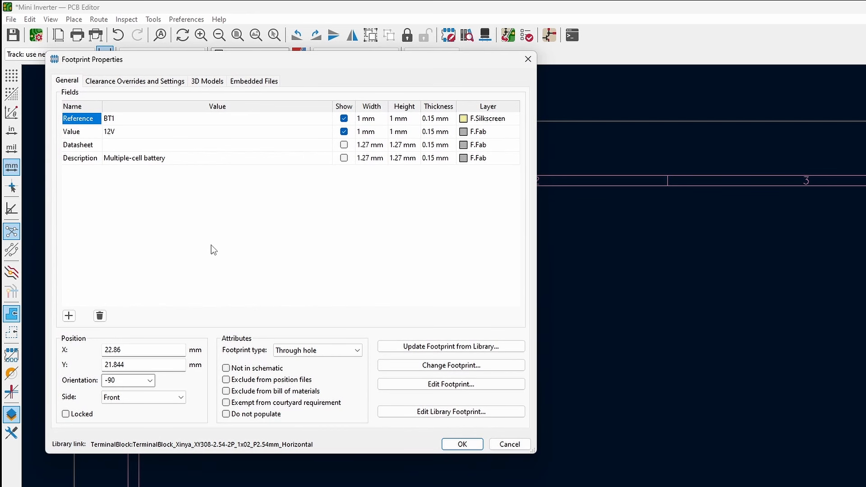
left_click(210, 84)
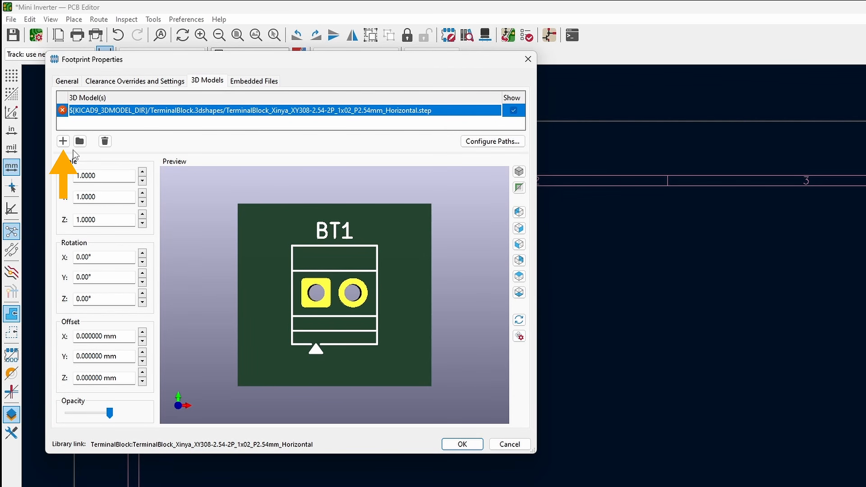
left_click(63, 141)
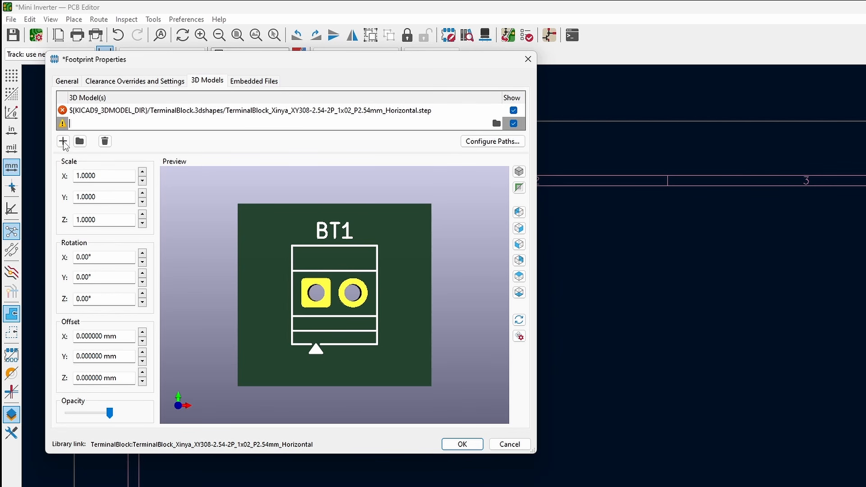
left_click(496, 124)
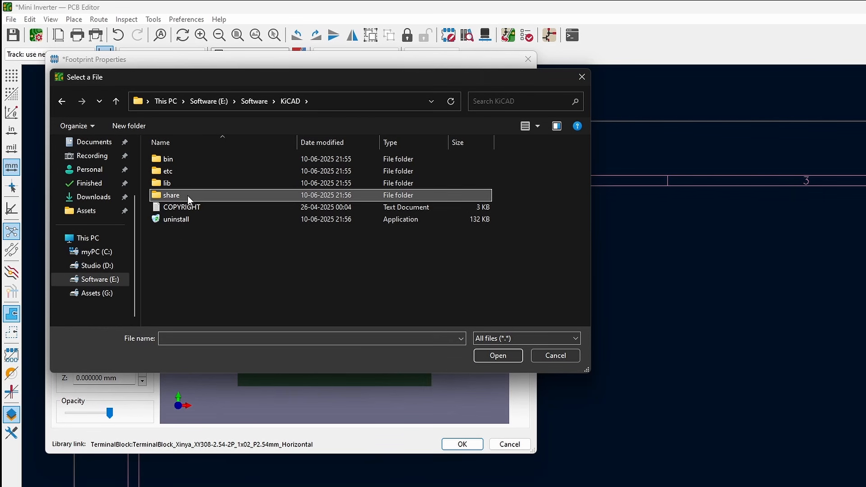
double_click(187, 195)
double_click(184, 175)
double_click(171, 158)
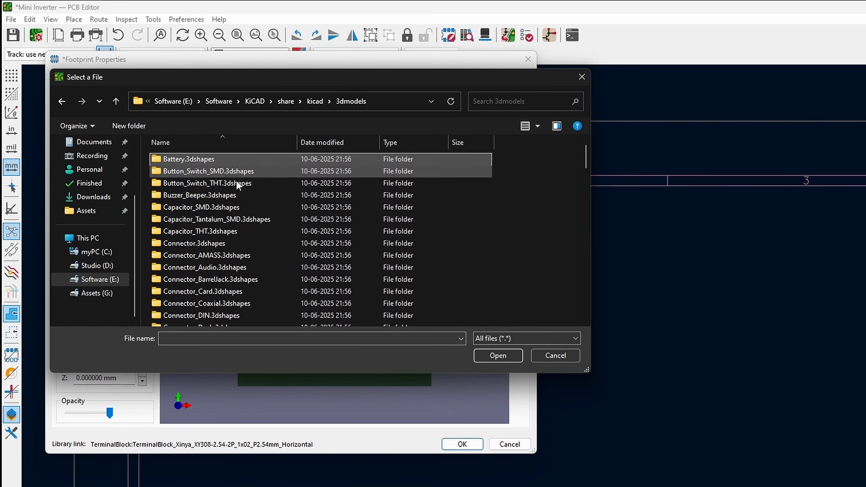
scroll(248, 247, "down", 3)
scroll(248, 250, "down", 9)
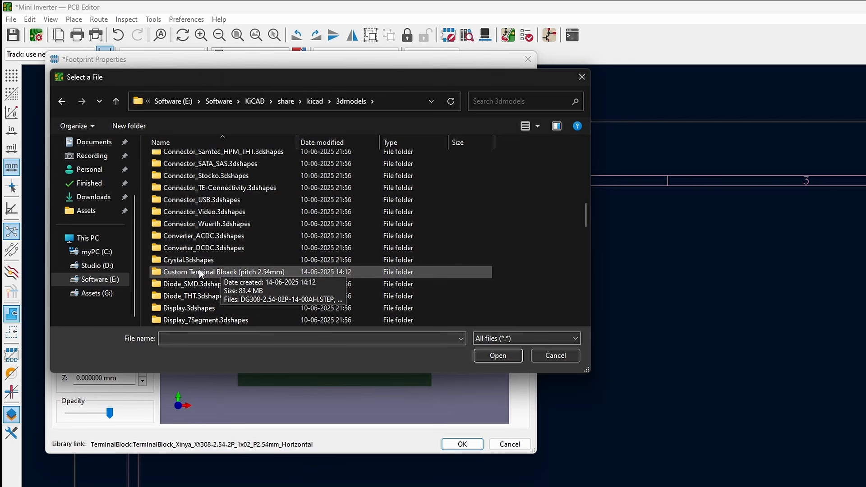
double_click(193, 272)
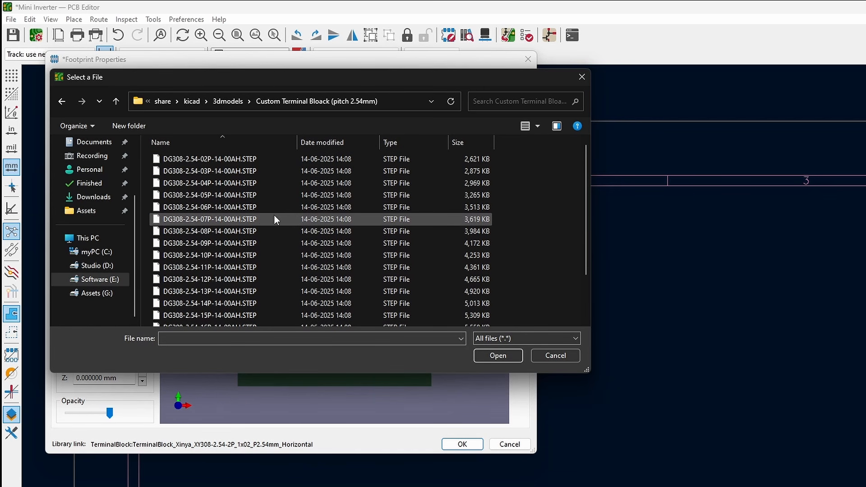
left_click(231, 159)
left_click(498, 356)
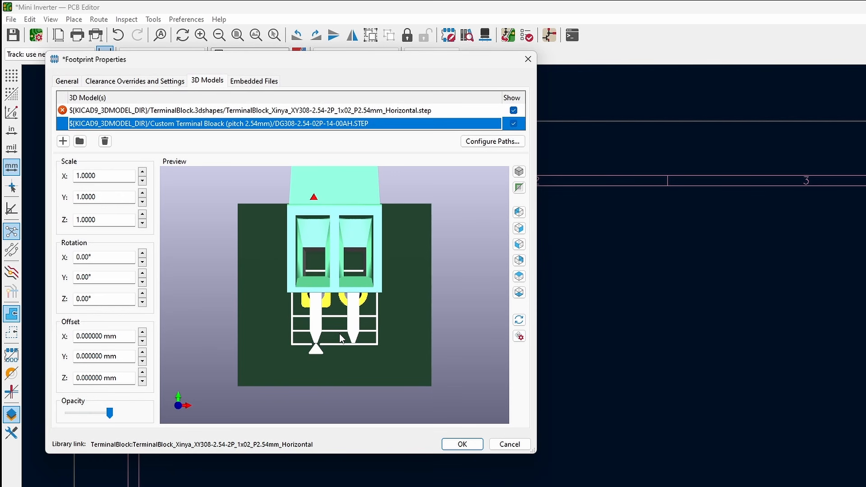
- Set the X rotation of BT1's new terminal block model to 90° and accept the footprint properties
left_click_drag(369, 282, 420, 285)
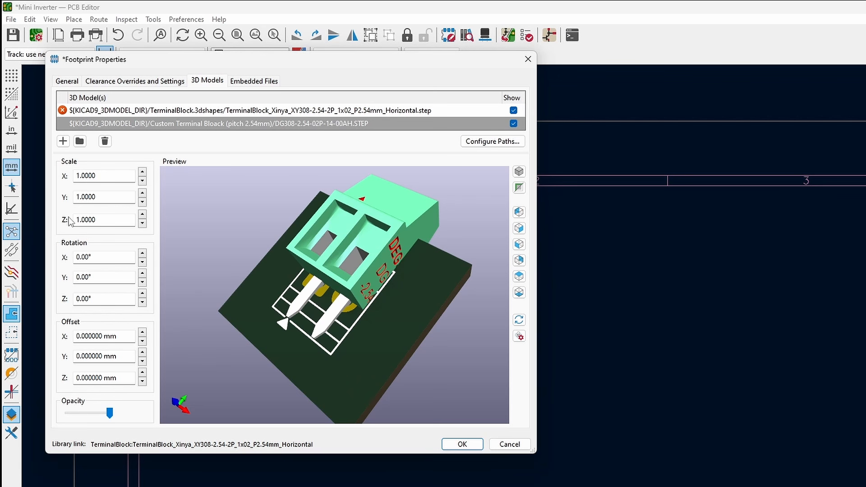
left_click(143, 263)
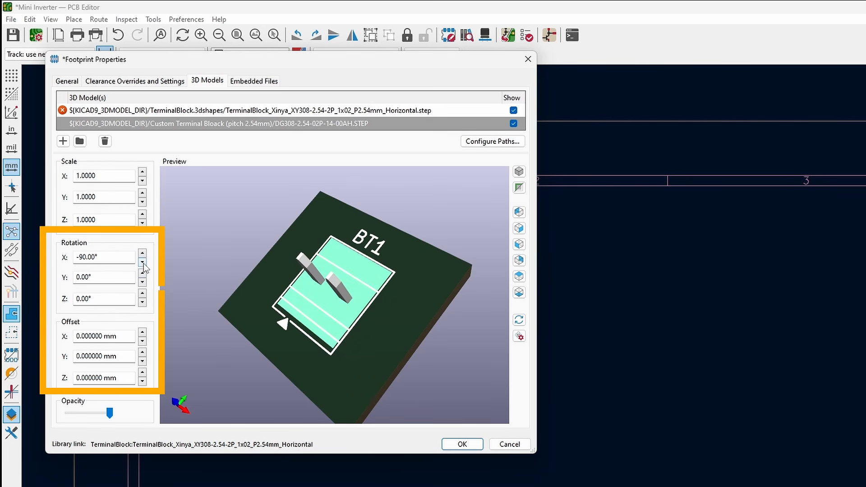
left_click(143, 263)
left_click(143, 253)
left_click(143, 254)
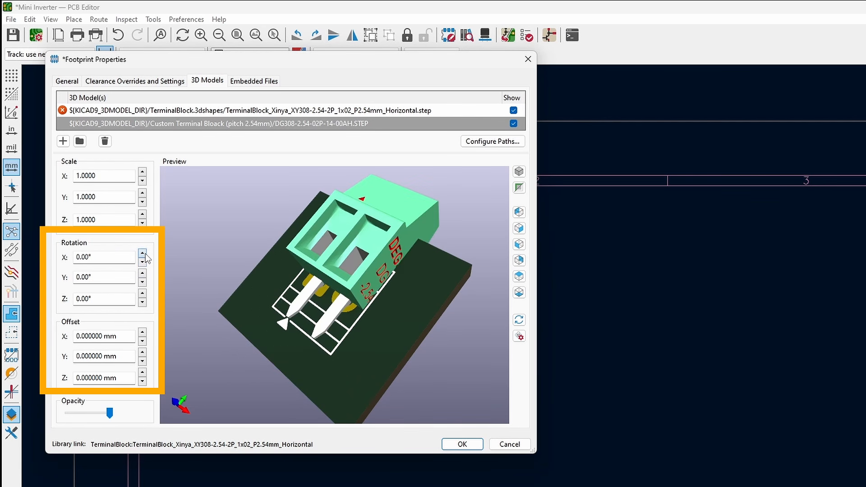
left_click(142, 254)
left_click_drag(372, 368, 413, 458)
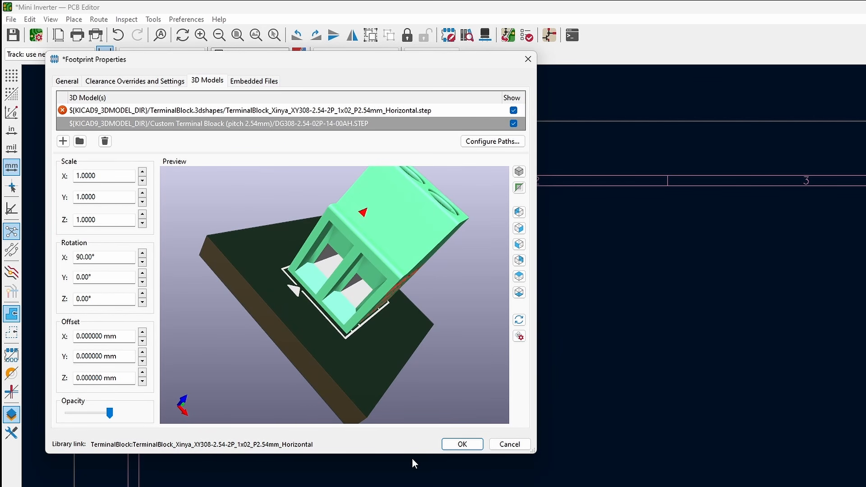
left_click(453, 445)
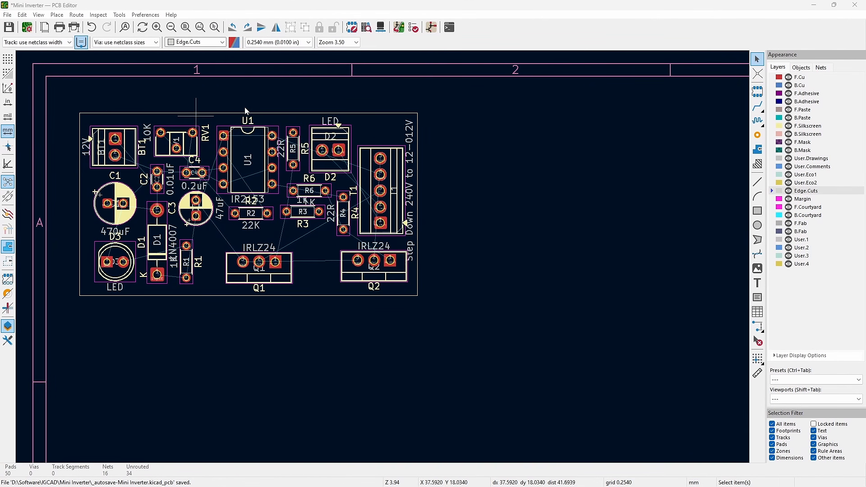
- Open the board in the 3D viewer and examine the component models from different angles
left_click(382, 28)
left_click_drag(703, 211, 322, 419)
left_click_drag(655, 359, 421, 378)
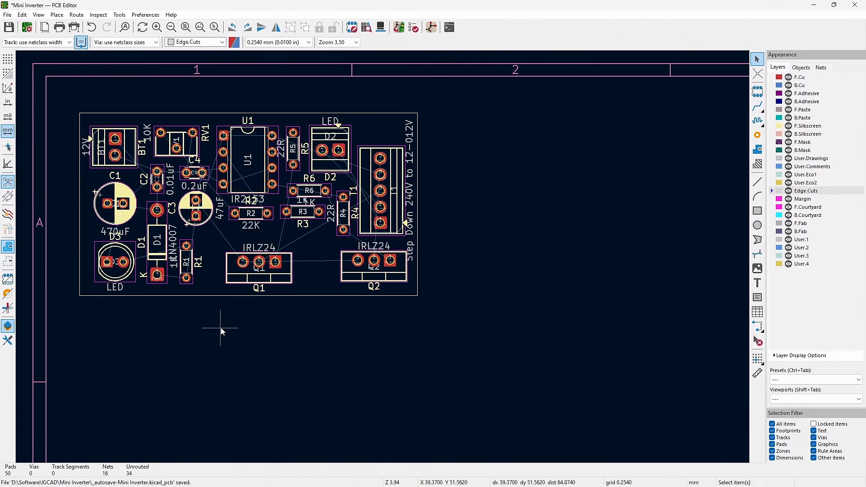
- Move transistor Q1 slightly closer to the board's lower edge and place its reference label to its left
left_click(288, 271)
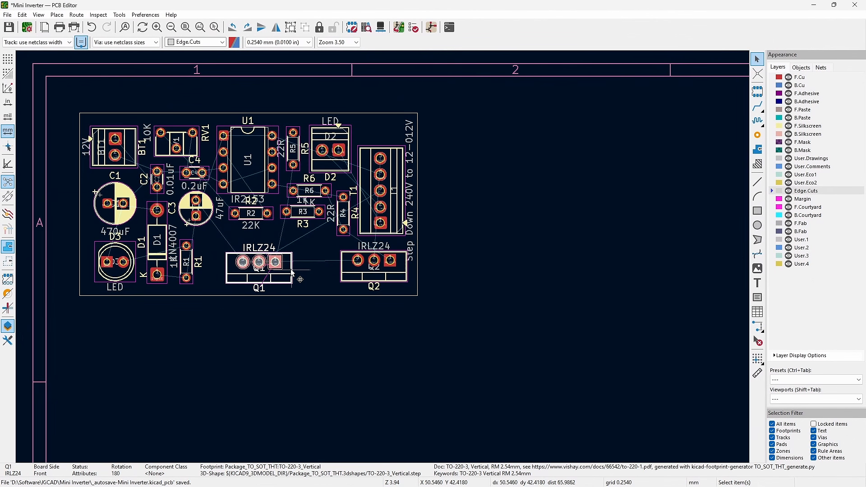
left_click_drag(290, 270, 276, 270)
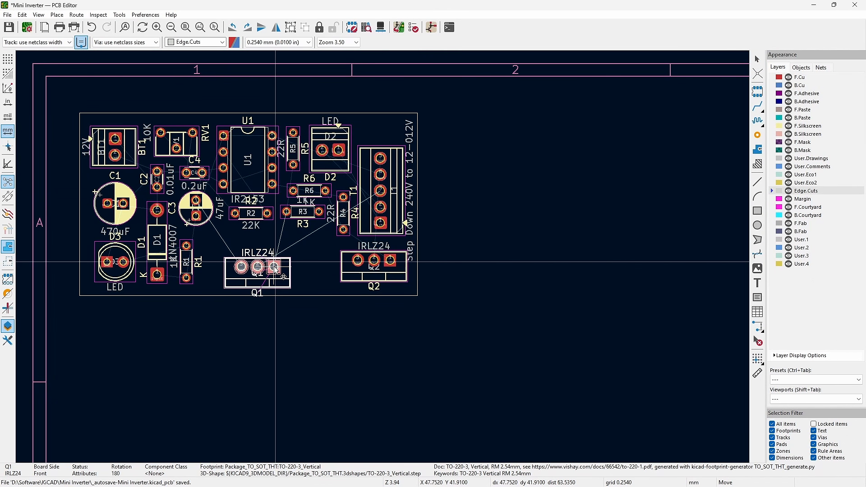
left_click(259, 294)
left_click_drag(256, 292, 216, 265)
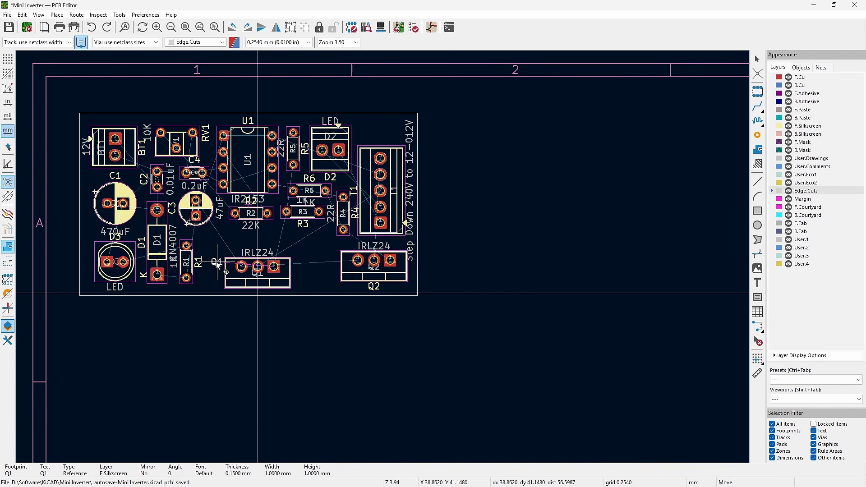
left_click(272, 326)
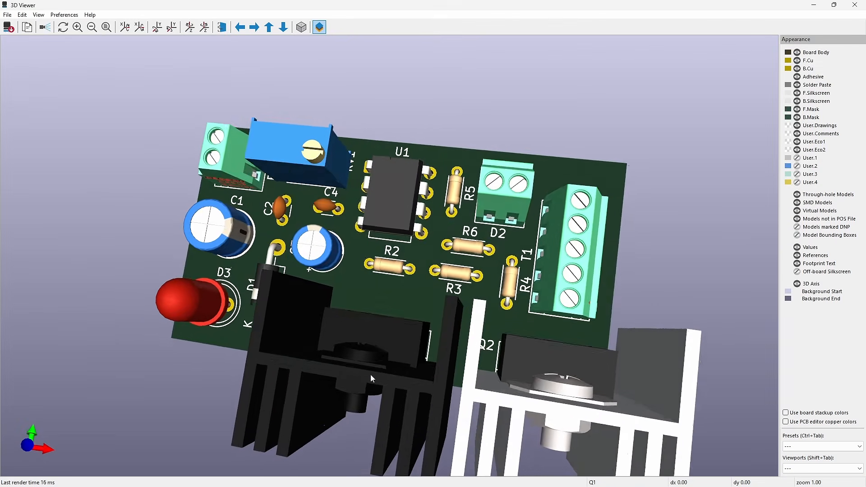
- Examine the Q1 and Q2 heatsinks and their placement on the board in the 3D viewer
left_click_drag(370, 375, 481, 372)
scroll(524, 372, "up", 3)
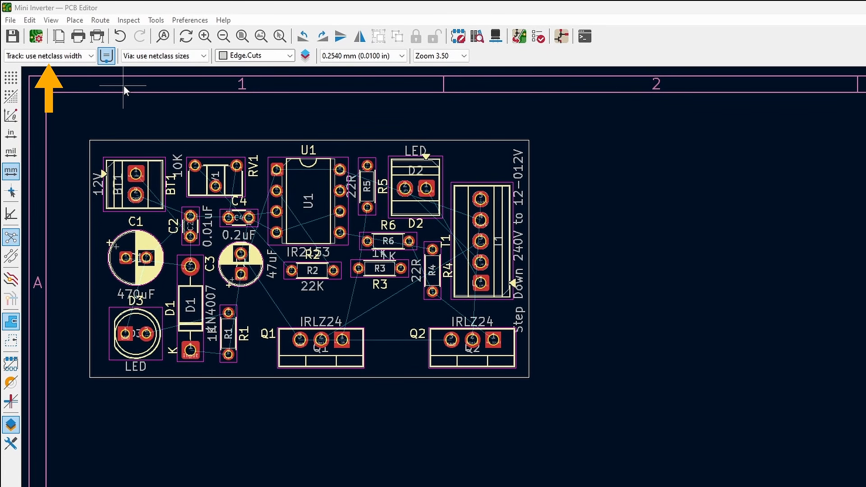
- Predefine track widths of 0.25, 0.3, 0.35, 0.4 and 0.45 mm in the board setup and select a predefined width for new tracks
left_click(90, 57)
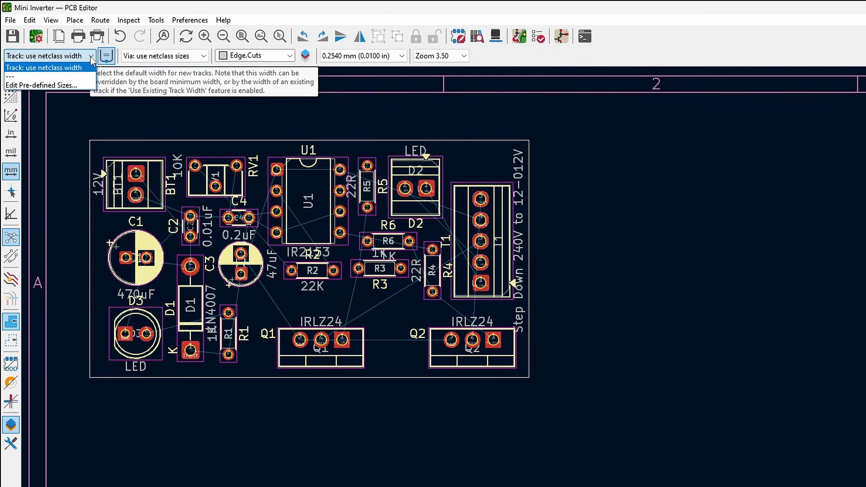
left_click(45, 84)
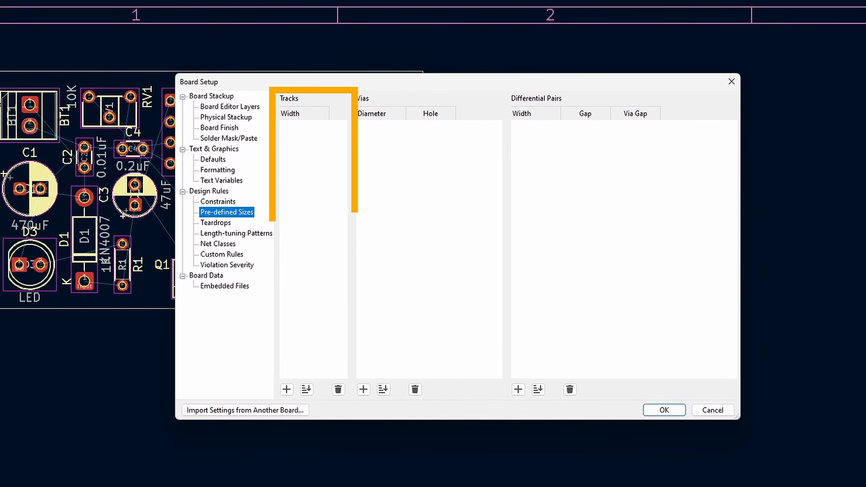
left_click(287, 390)
type("0.25")
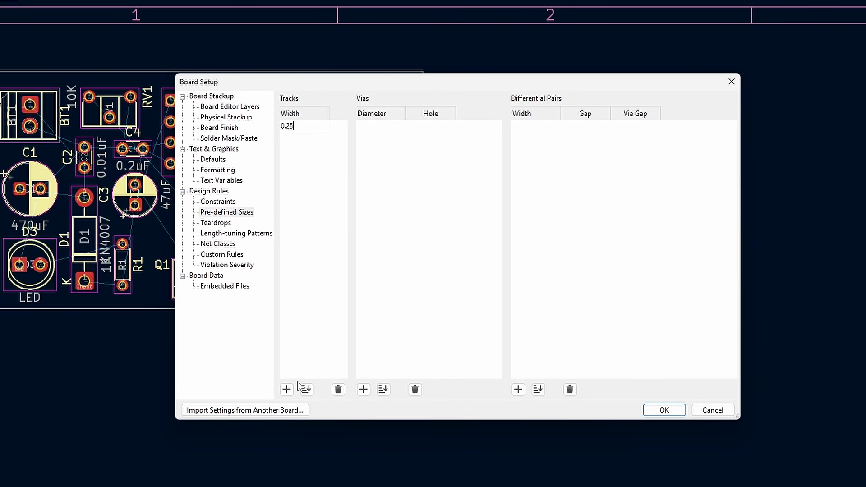
key("Return")
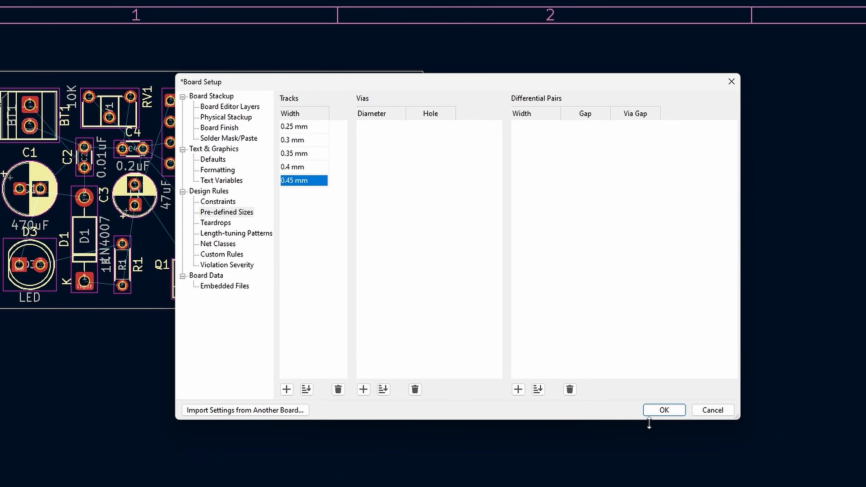
left_click(664, 410)
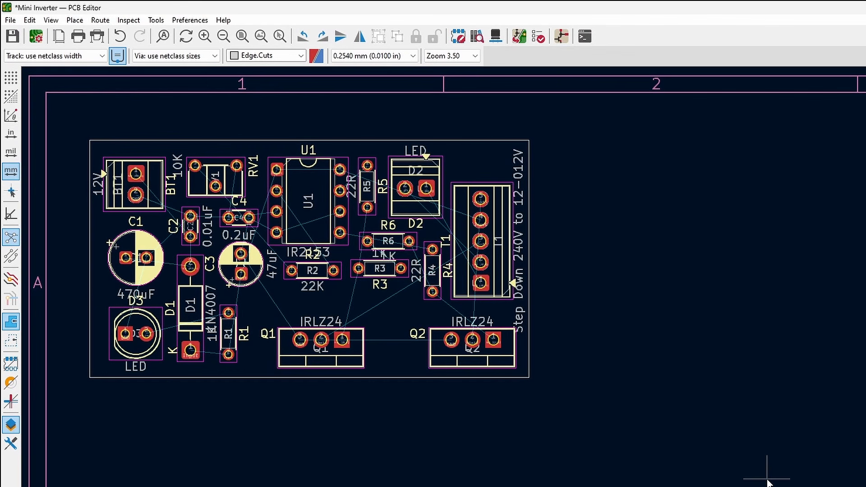
left_click(89, 55)
left_click(91, 103)
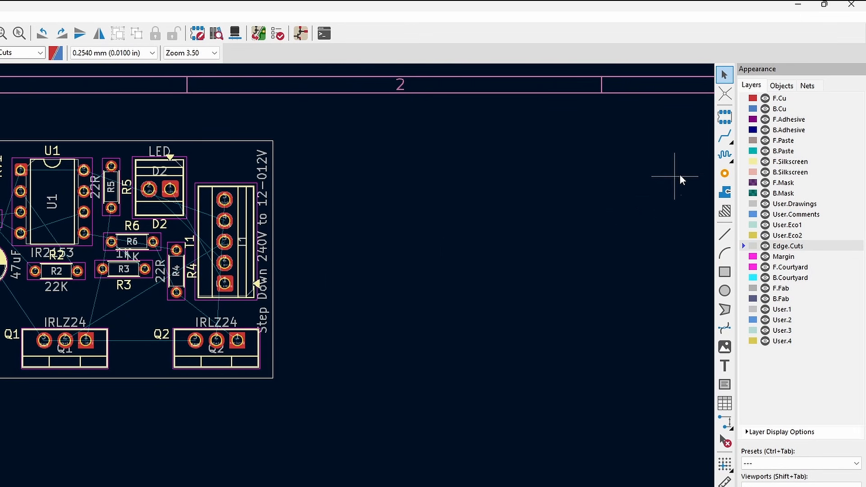
- Route a front-copper (F.Cu) track from diode D1's cathode pad 1 to pad 2 of resistor R1
left_click(725, 136)
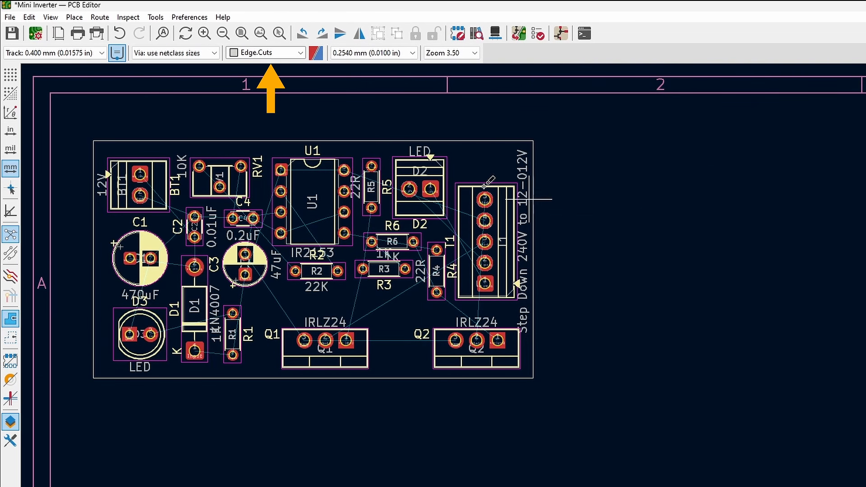
left_click(299, 53)
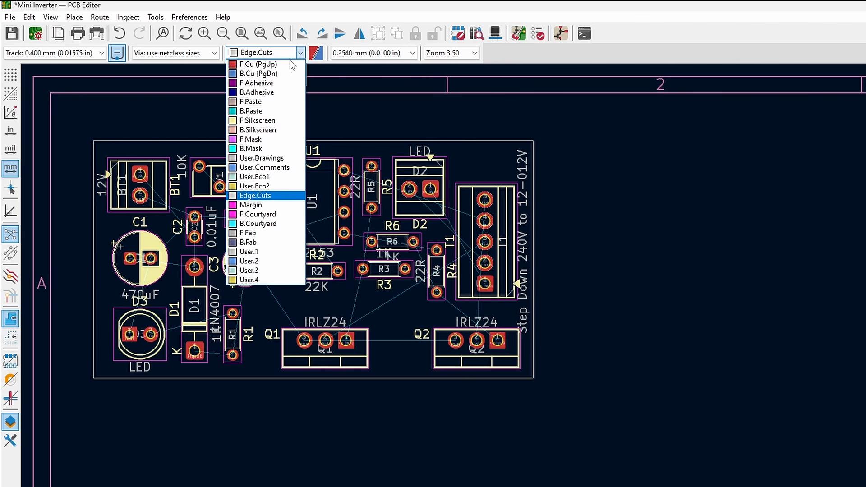
left_click(268, 66)
scroll(166, 238, "up", 1)
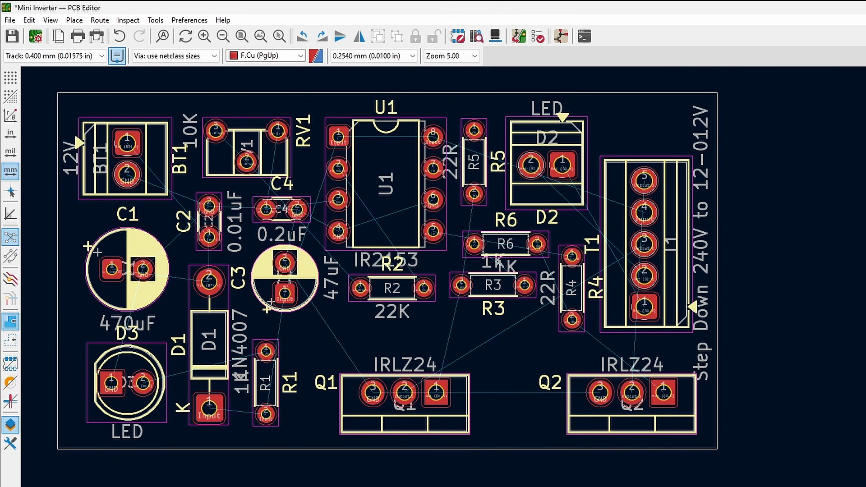
left_click(209, 408)
left_click(266, 413)
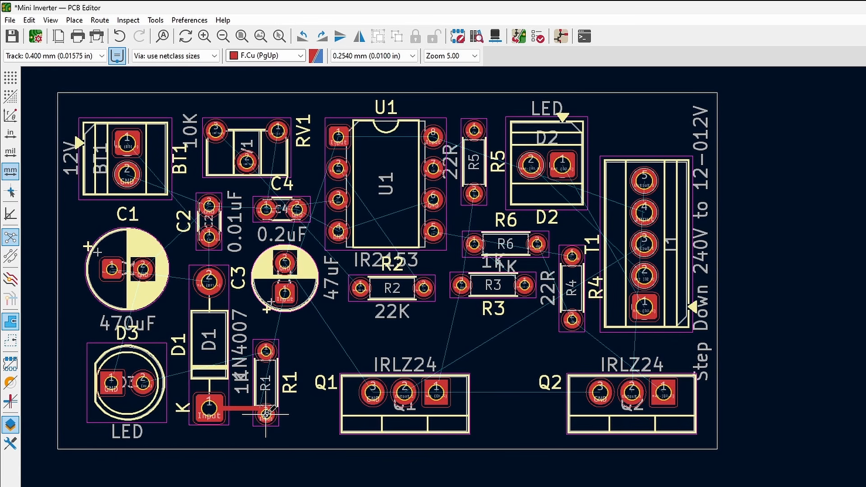
- Route F.Cu tracks from D3 pad 2 to R1 pad 1 and from D3's GND pad to C1's GND pad
left_click(143, 383)
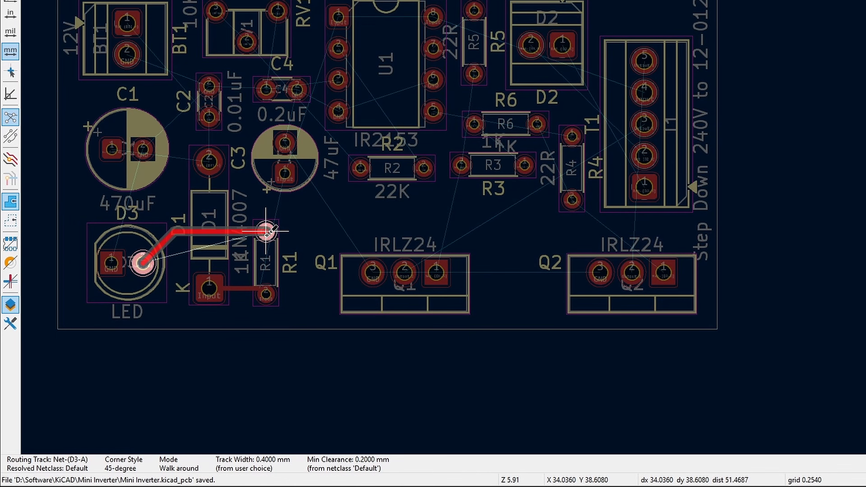
left_click(266, 231)
left_click(110, 261)
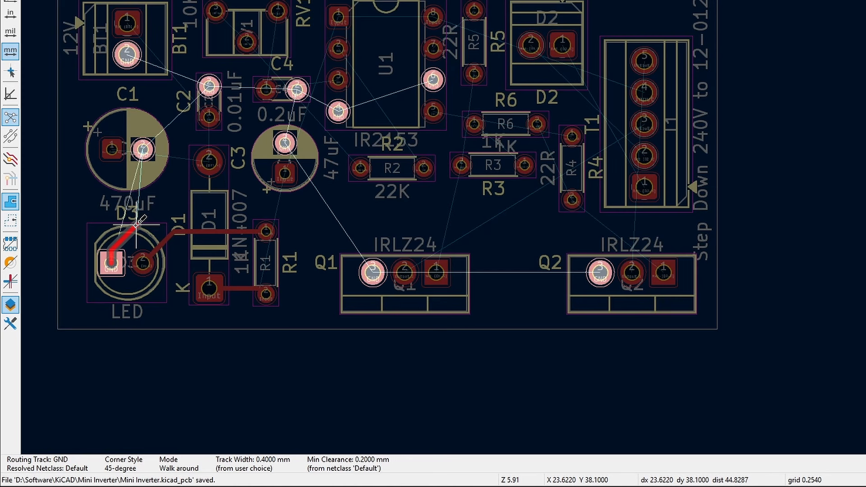
left_click(142, 149)
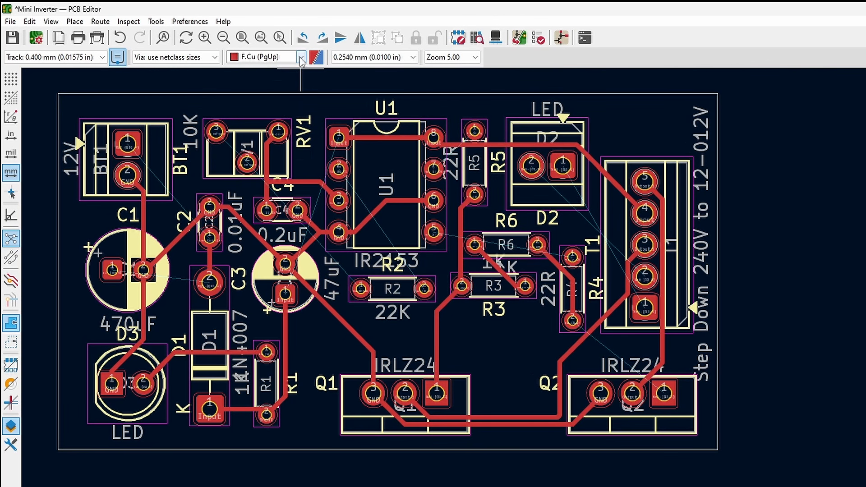
- On the back copper layer B.Cu, route tracks from C1 pad 1 to D1 pad 2 and from BT1 pad 1 to C2 pad 1
left_click(301, 57)
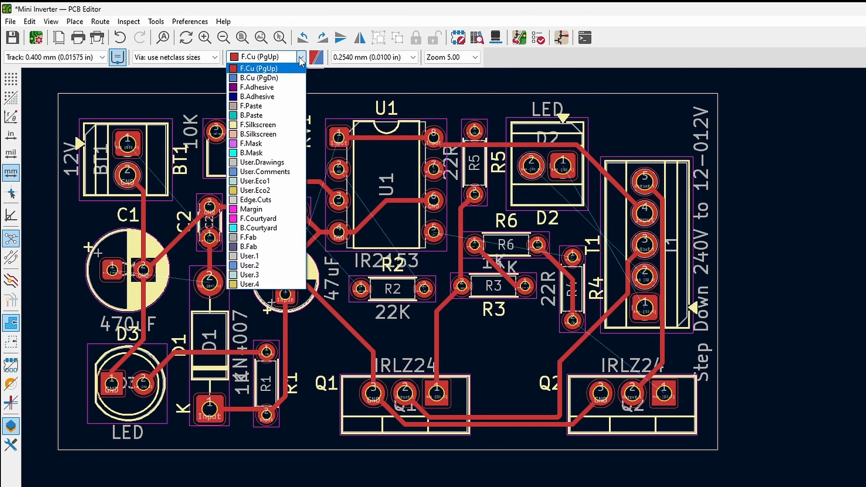
left_click(263, 79)
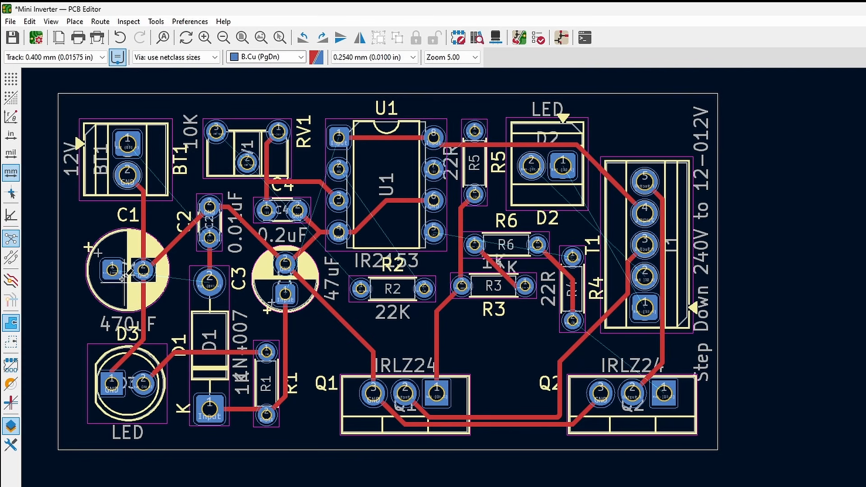
left_click(112, 270)
left_click(209, 282)
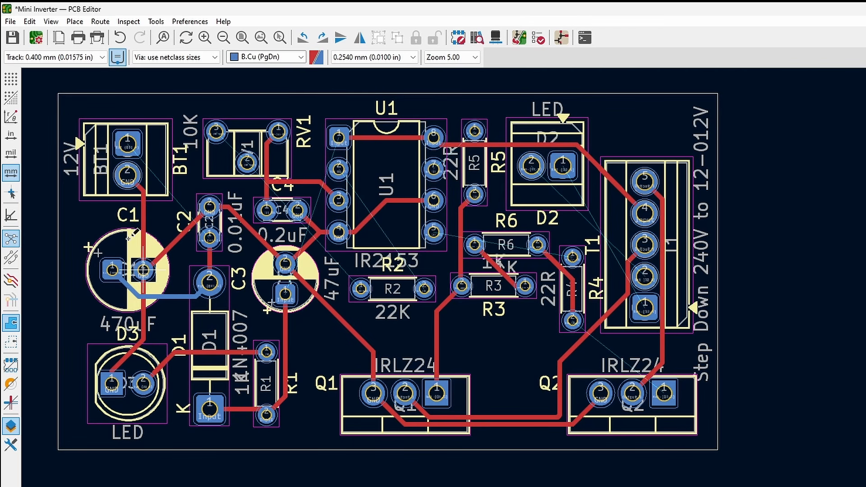
left_click(128, 144)
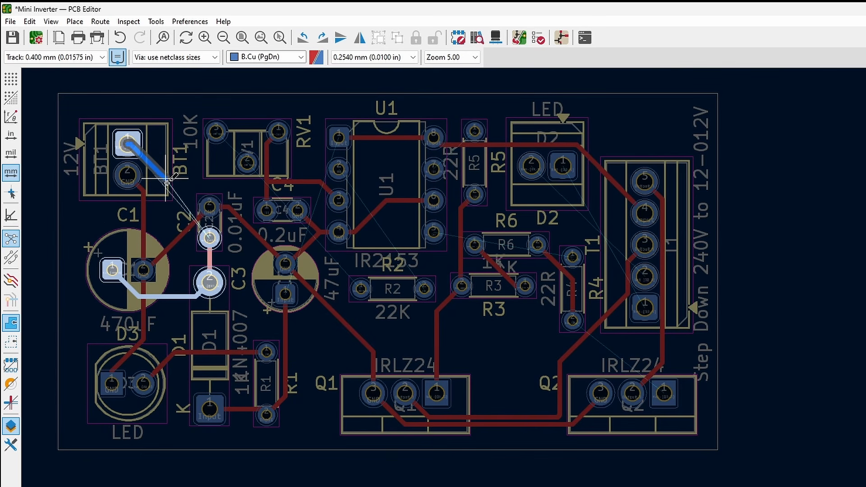
left_click(210, 234)
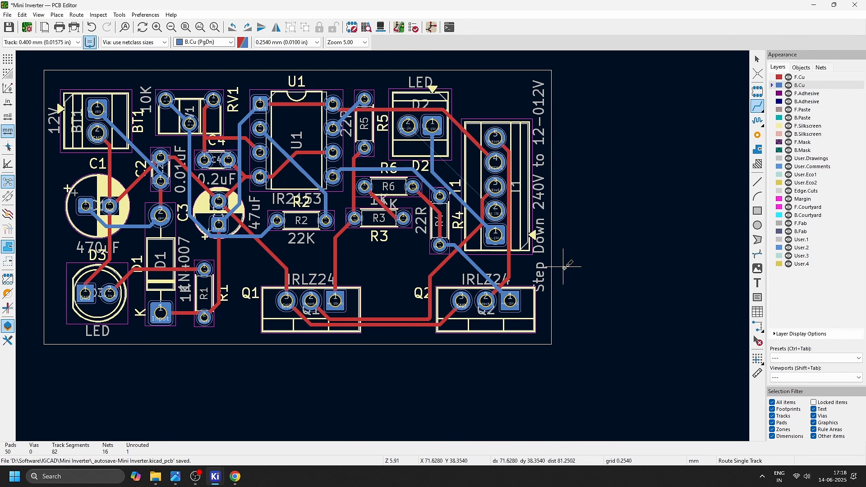
- Predefine a via with 0.4 mm diameter and 0.2 mm hole in the board setup and select it as the current via size
left_click(163, 43)
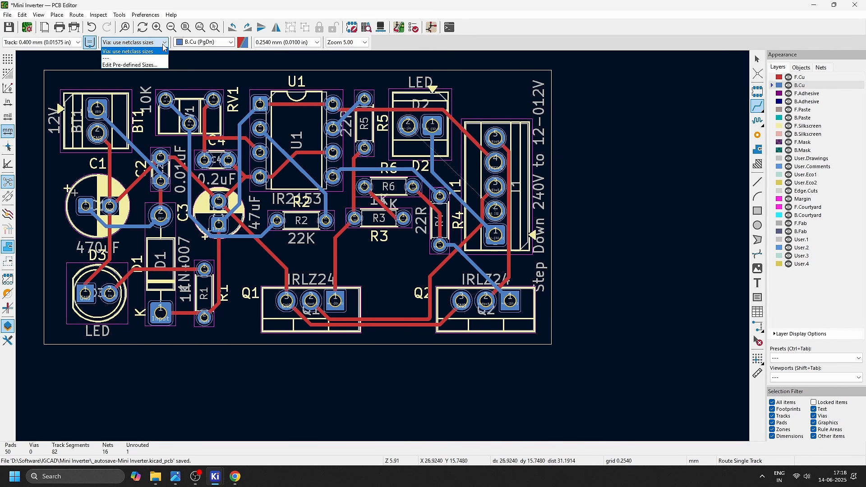
left_click(136, 65)
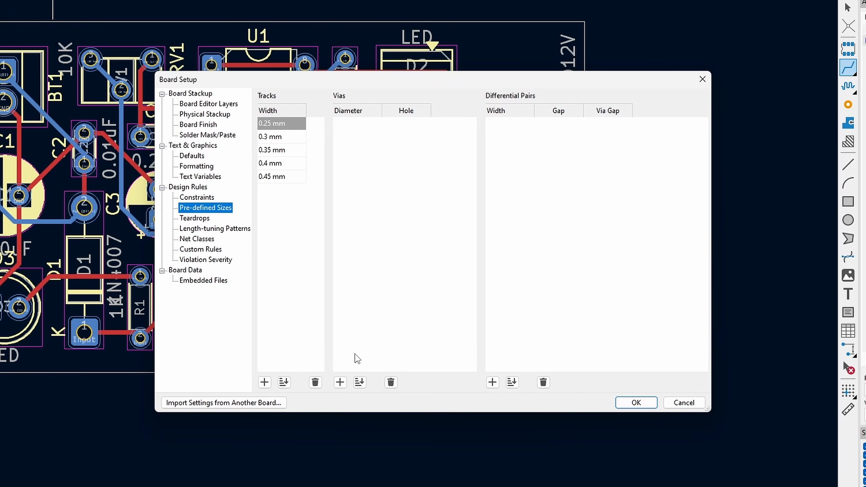
left_click(341, 382)
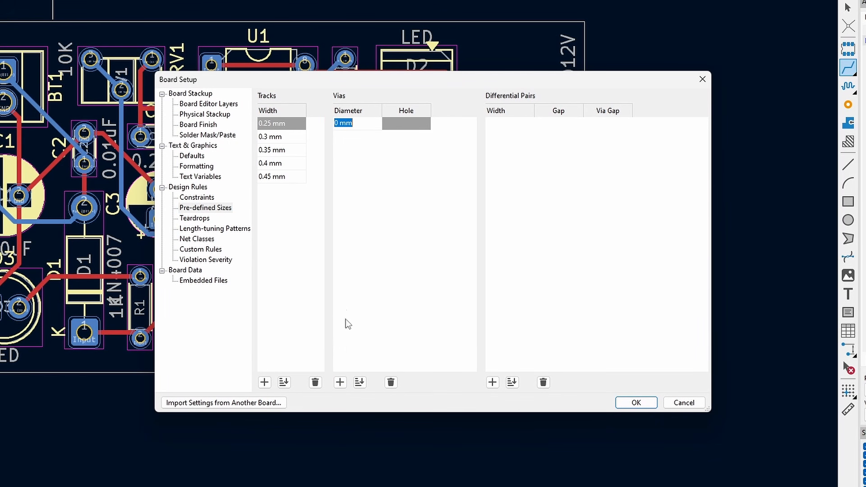
type(".")
key("Return")
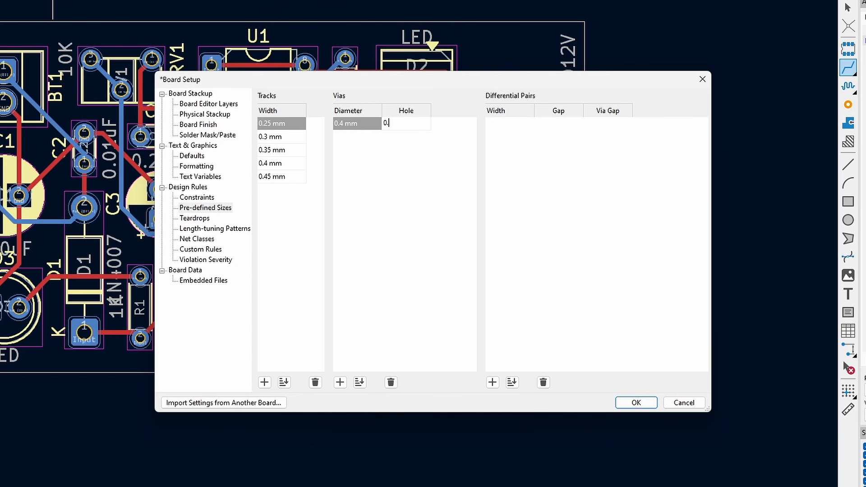
type("0.2")
key("Return")
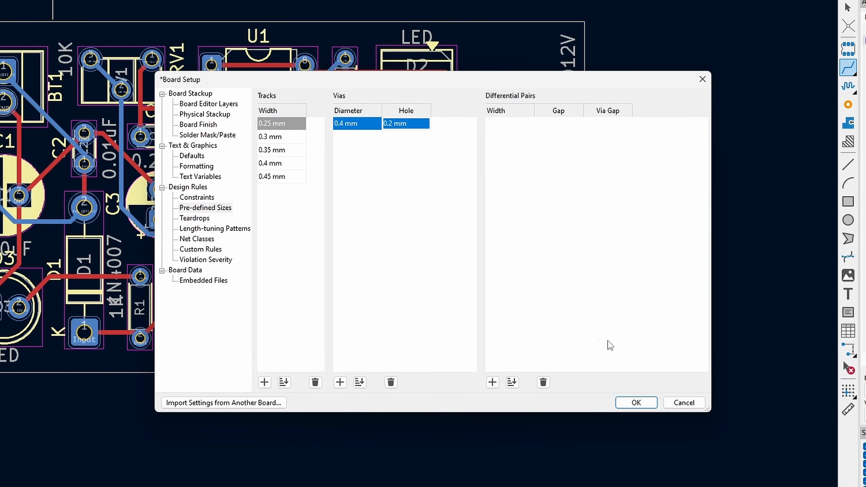
left_click(636, 403)
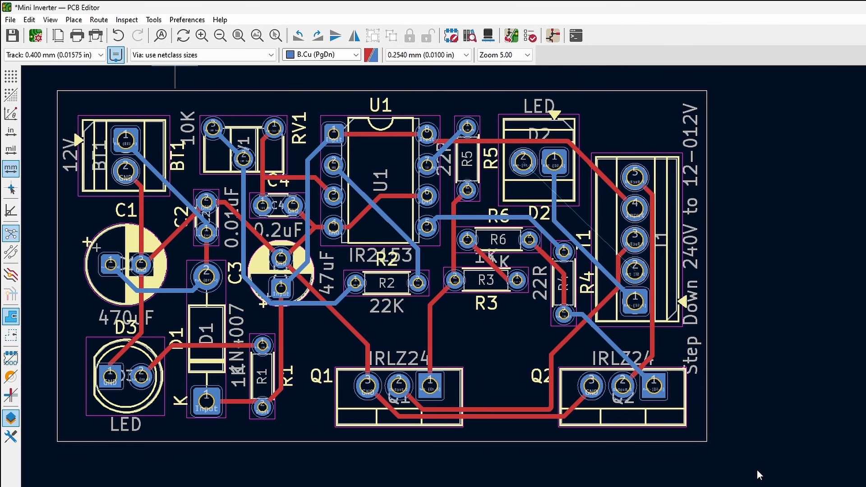
left_click(264, 55)
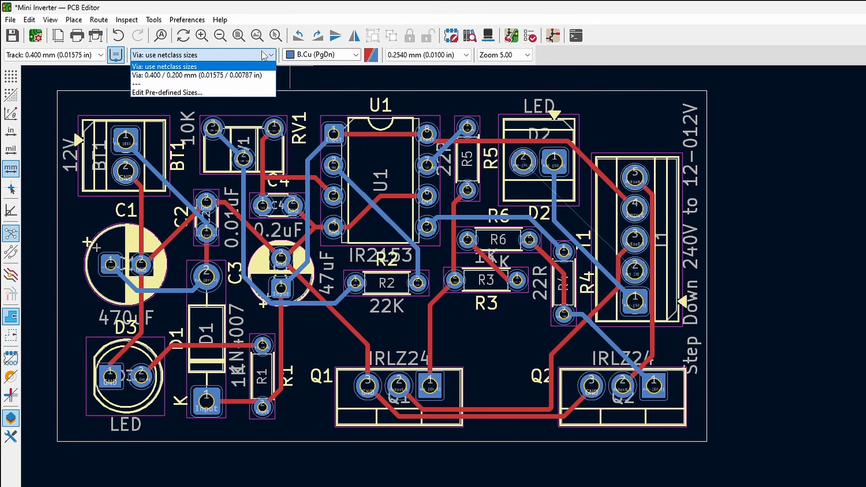
left_click(218, 76)
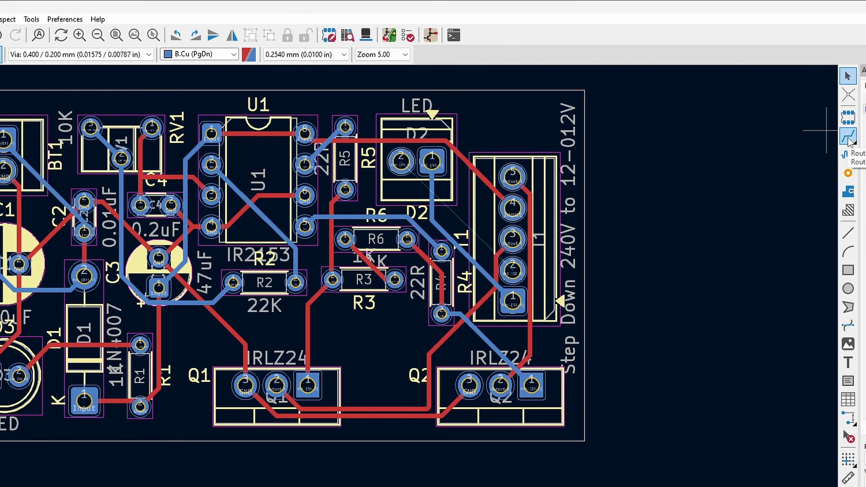
- Route T1 pad 2 on B.Cu to a through via just below D2, and continue on F.Cu to D2 pad 2
left_click(849, 136)
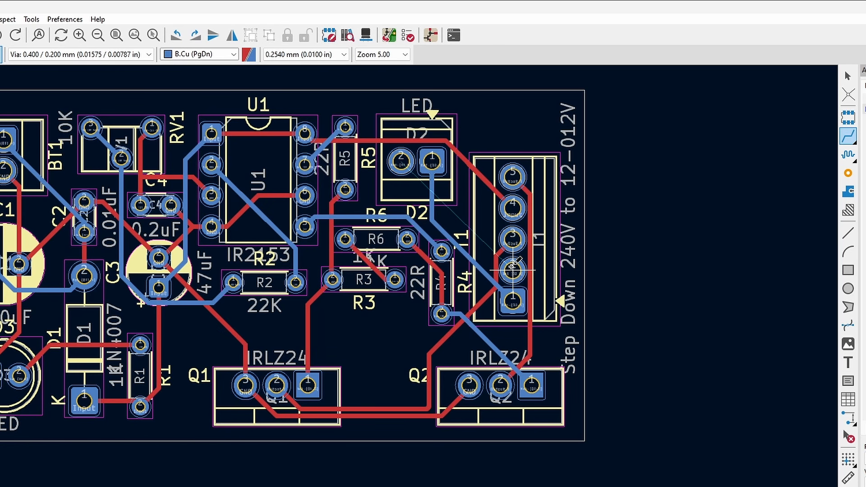
left_click(512, 269)
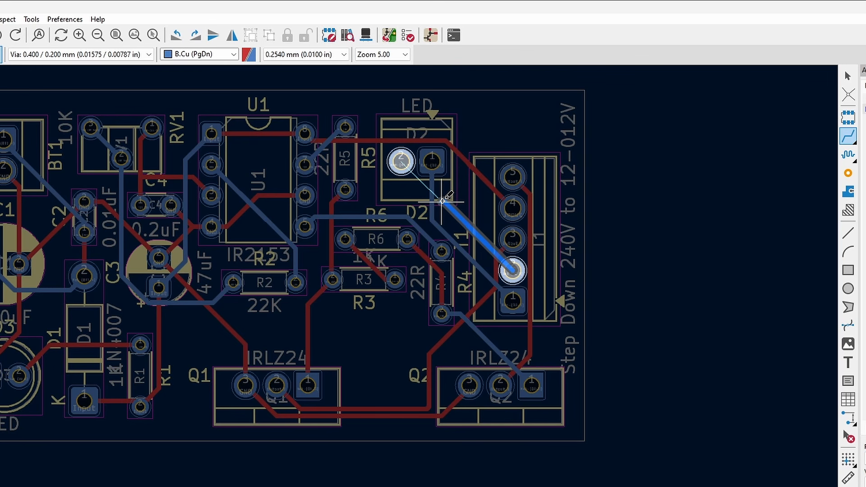
right_click(444, 203)
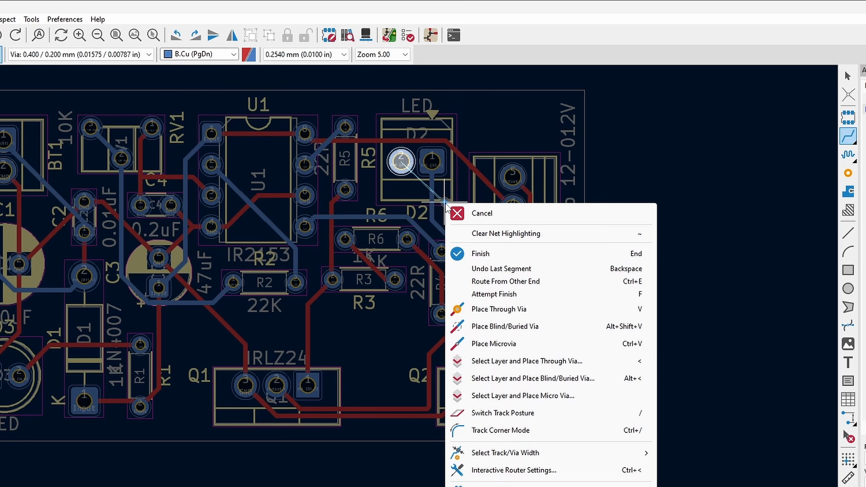
left_click(480, 311)
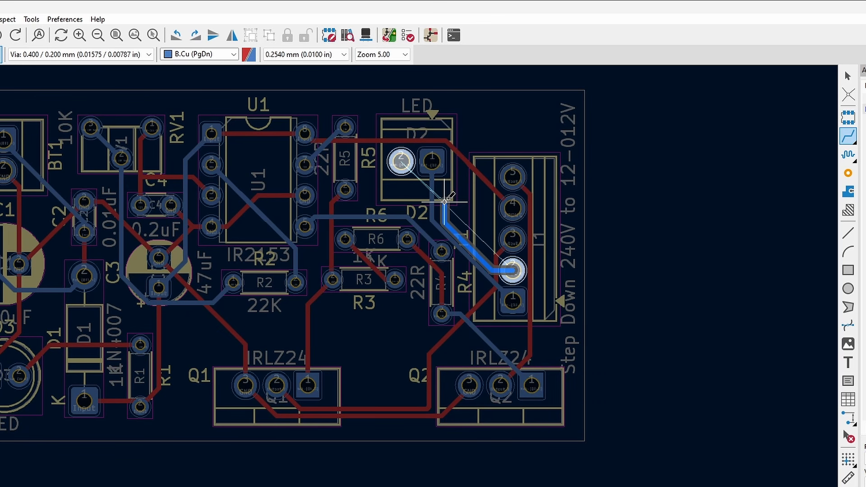
key("Page_Up")
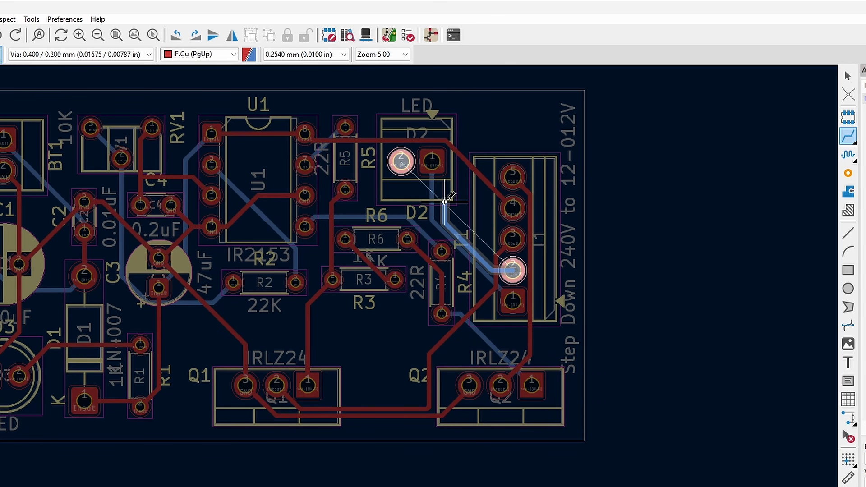
left_click(401, 162)
key("Page_Down")
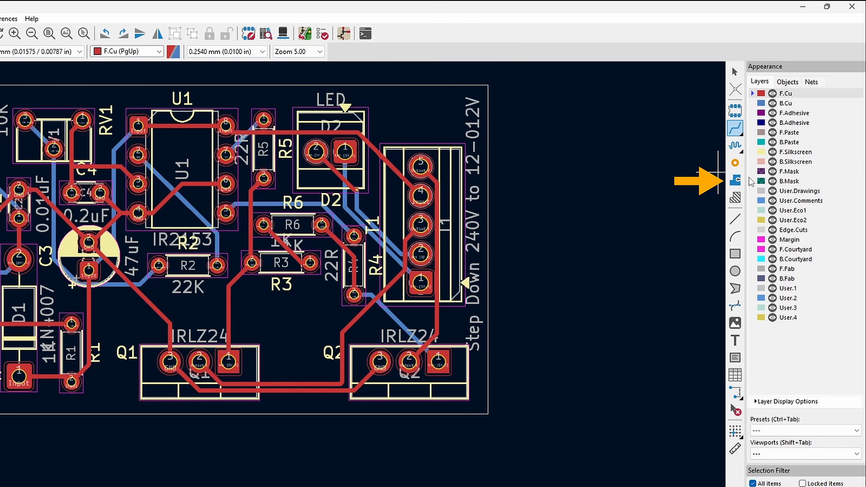
- Draw a solid-fill copper zone on F.Cu for the GND net, following the four corners of the board outline
left_click(736, 181)
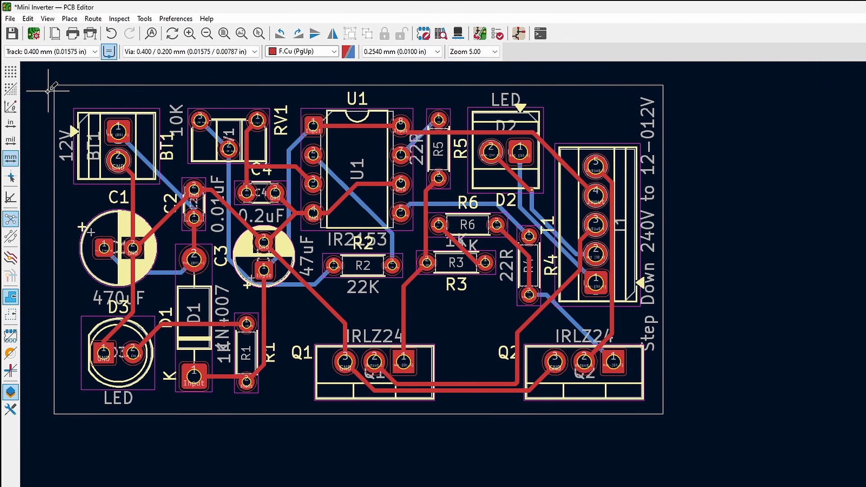
left_click(55, 84)
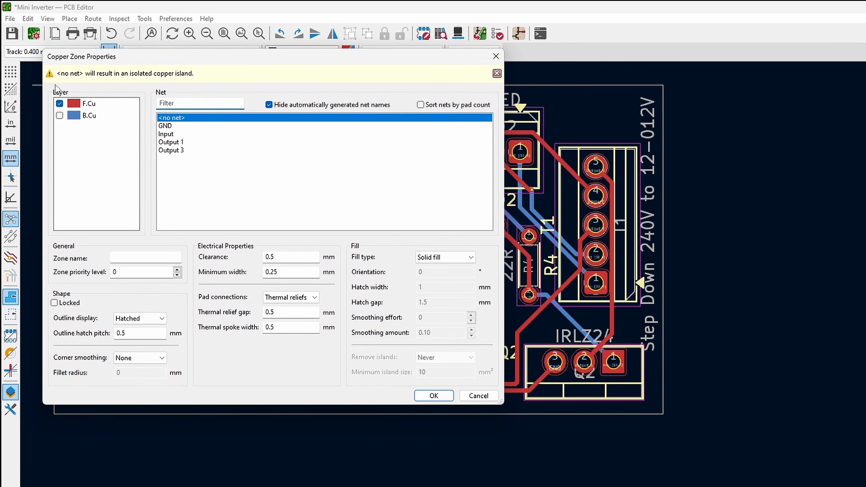
left_click(166, 126)
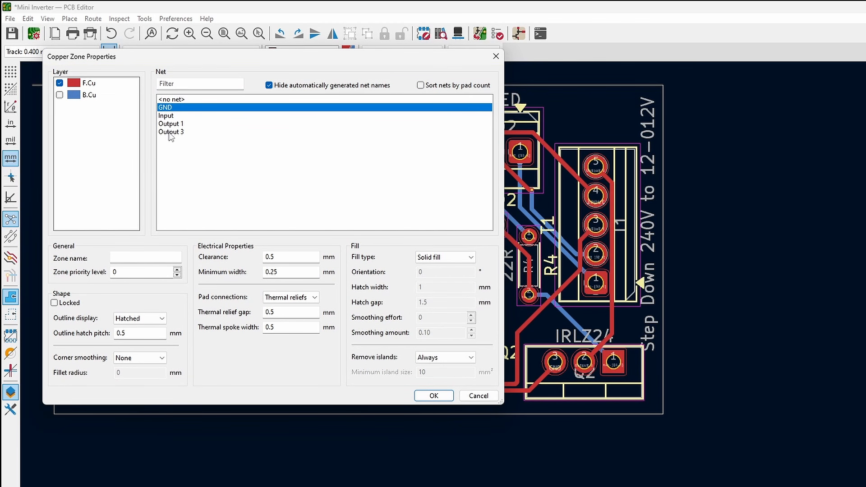
left_click(432, 399)
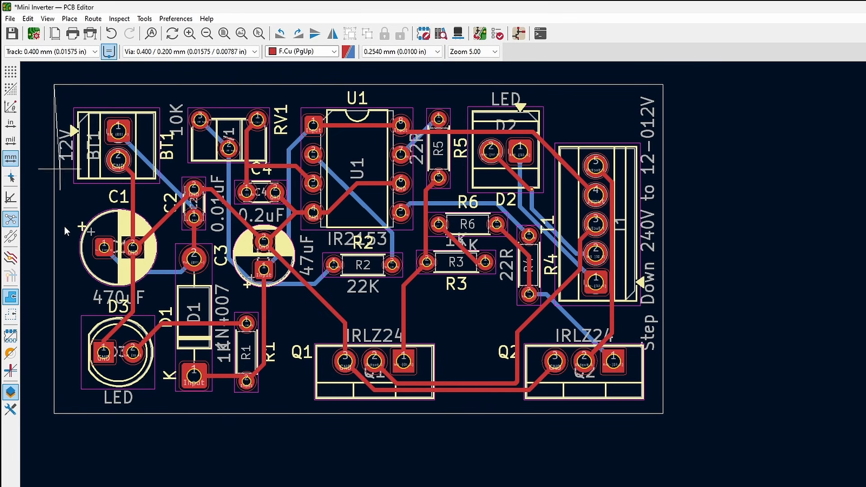
left_click(54, 413)
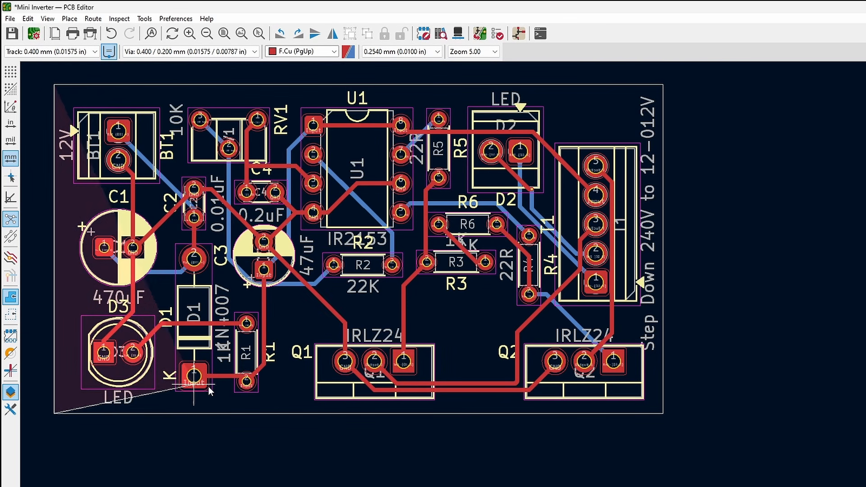
left_click(662, 414)
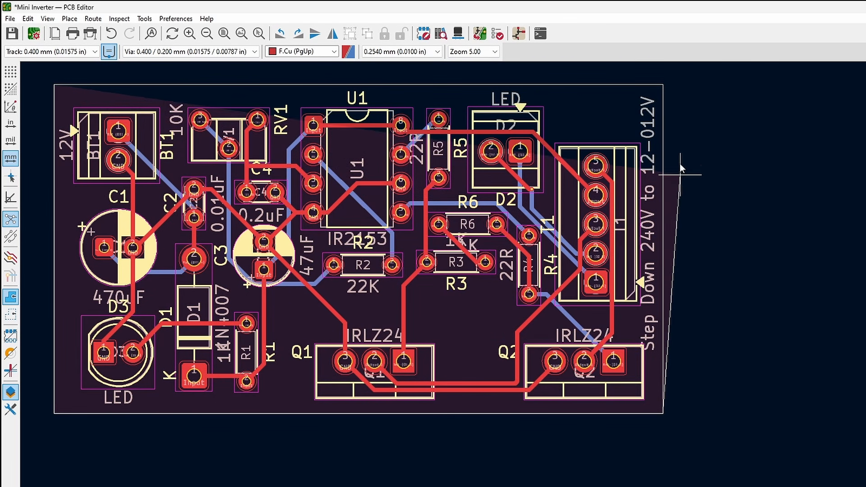
double_click(662, 86)
- Draw a solid-fill copper zone on B.Cu for the GND net along the board outline's corners, and fill all zones
left_click(335, 52)
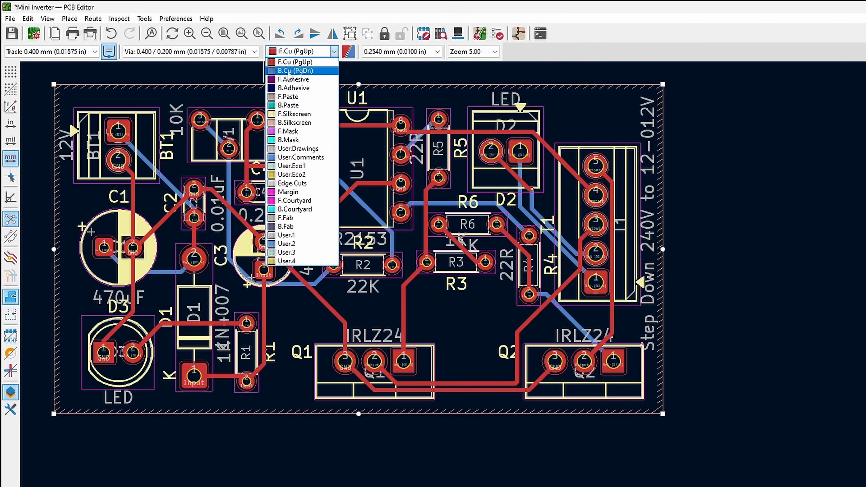
left_click(294, 72)
left_click(54, 84)
left_click(170, 126)
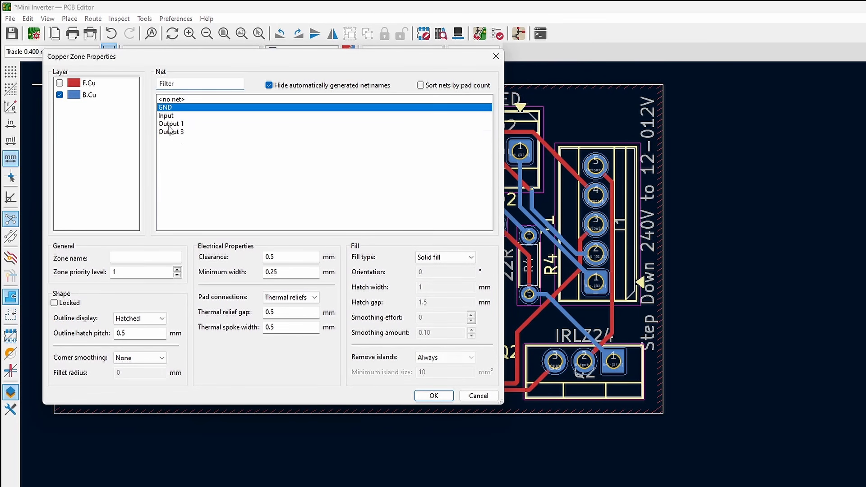
left_click(422, 397)
left_click(55, 412)
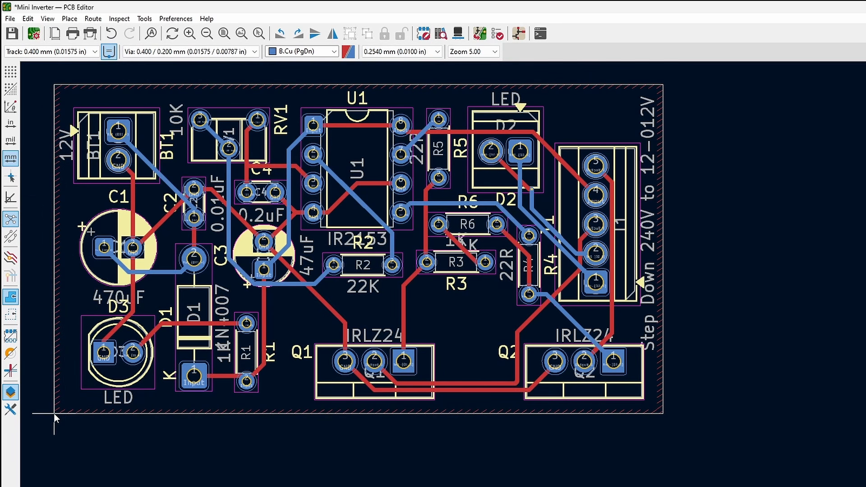
left_click(663, 412)
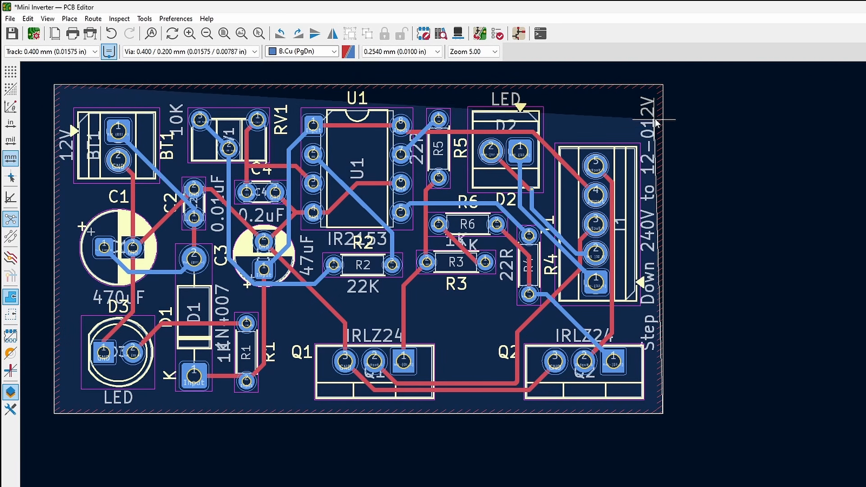
double_click(662, 85)
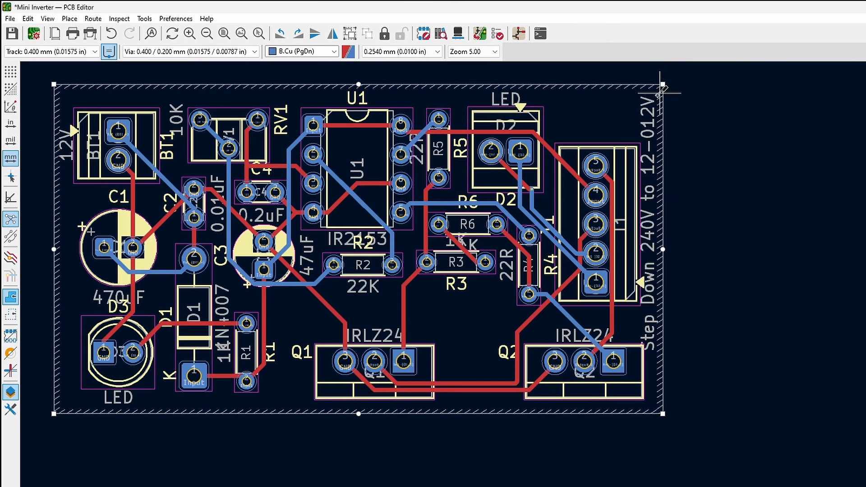
key("b")
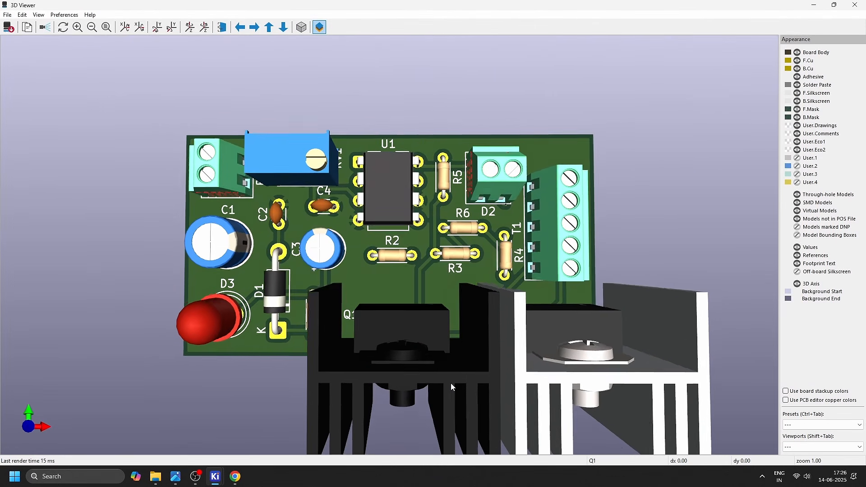
- Inspect the board from both sides in the 3D Viewer with the through-hole models hidden
left_click_drag(451, 383, 469, 373)
left_click(799, 195)
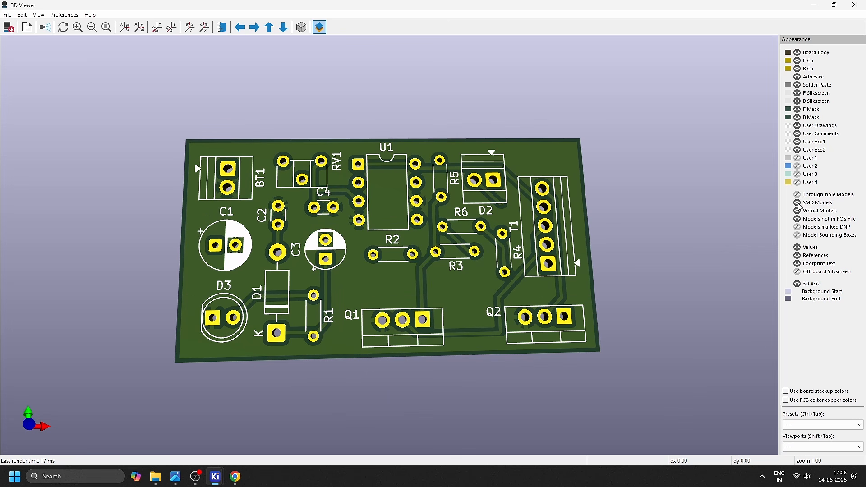
left_click_drag(538, 209, 510, 259)
key("shift+z")
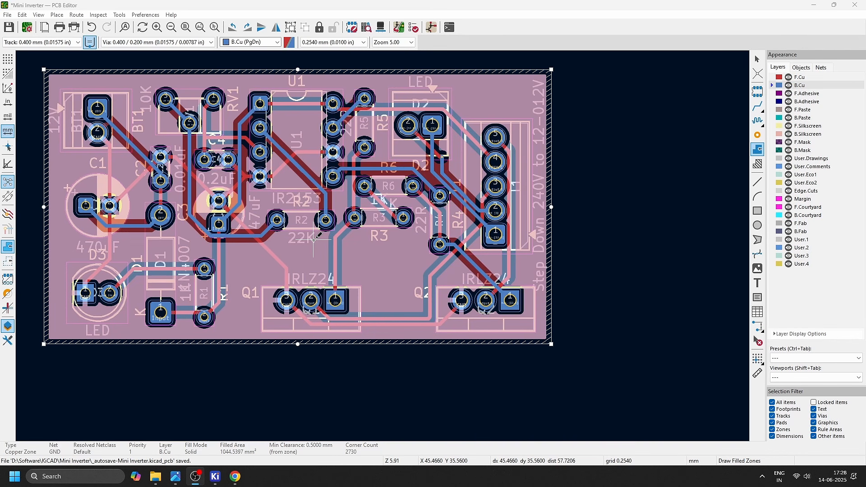
left_click(377, 7)
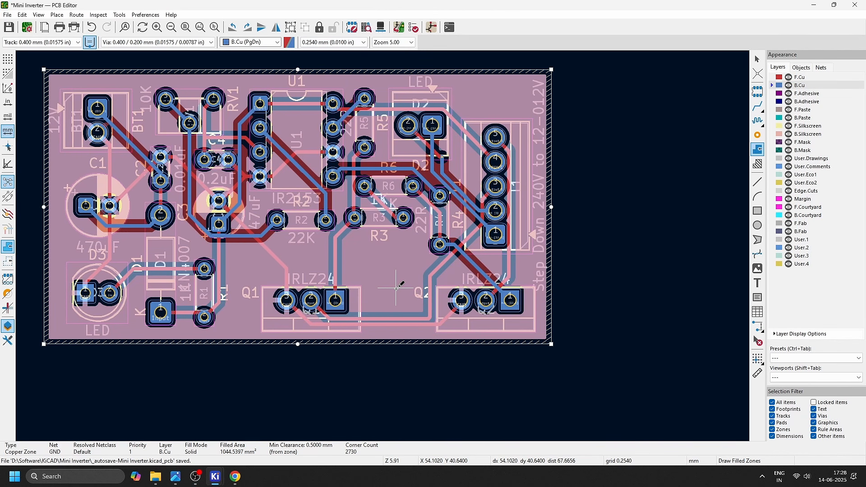
- Unfill all zones, make F.Cu the active layer and hide the F.Fab layer
key("ctrl+b")
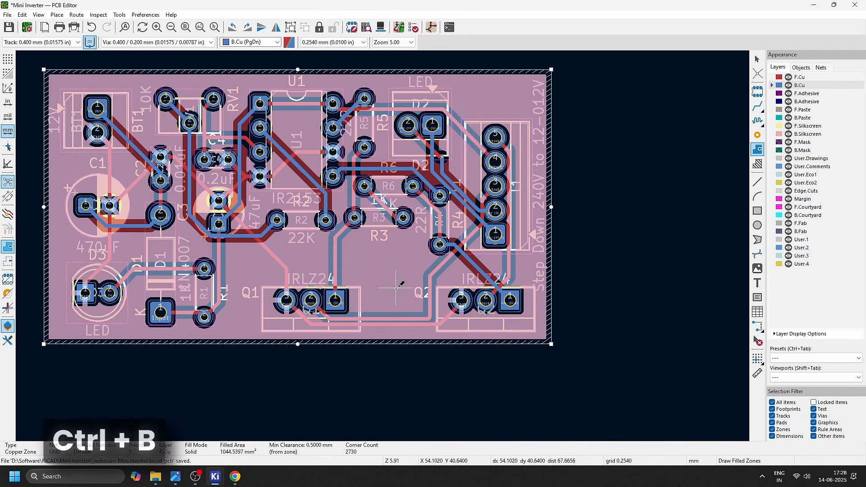
key("Page_Up")
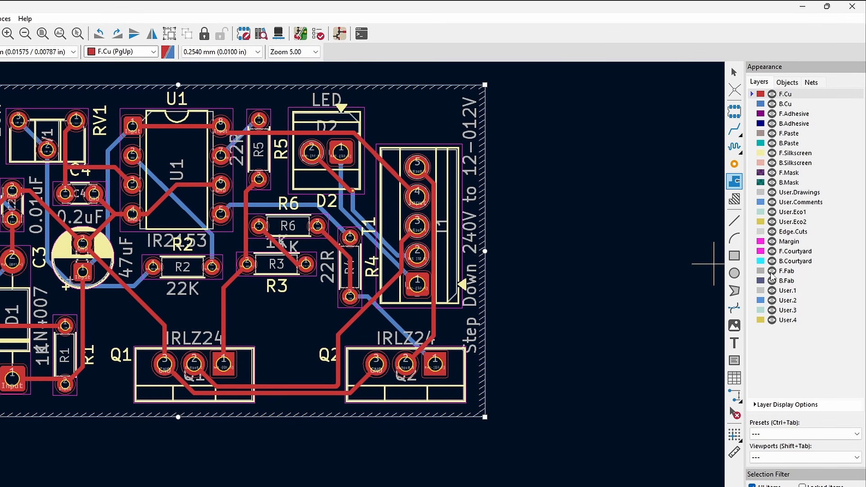
left_click(773, 271)
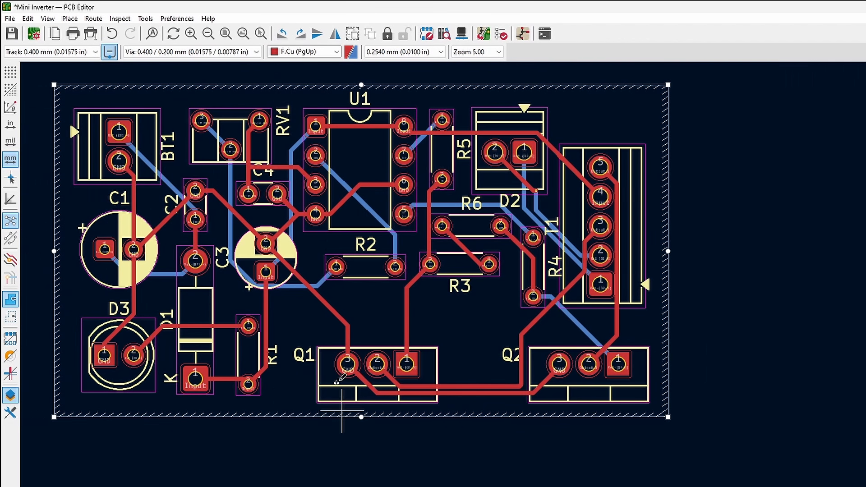
- On F.Silkscreen, move the D3 and C1 references to their parts' upper left, and place BT1 horizontally above its connector
left_click(336, 51)
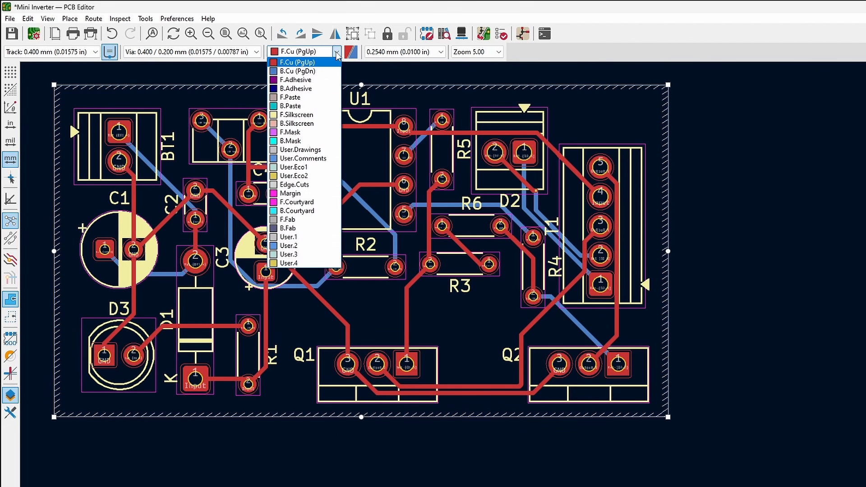
left_click(299, 116)
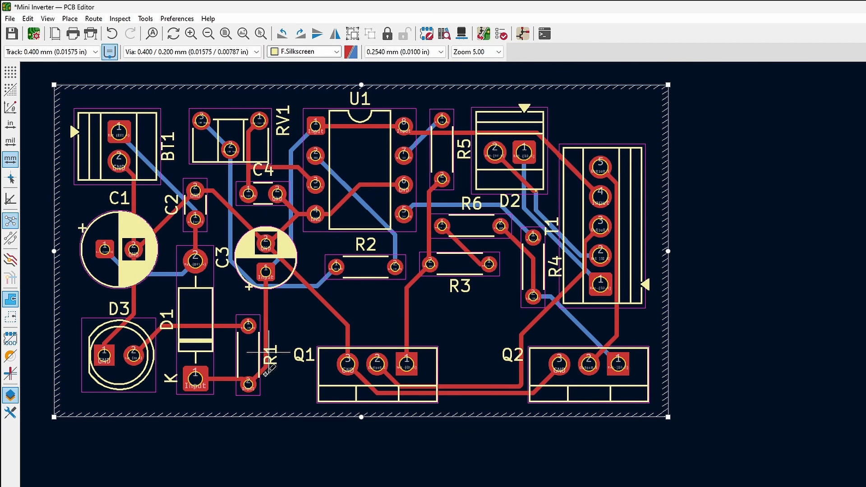
left_click_drag(120, 309, 90, 309)
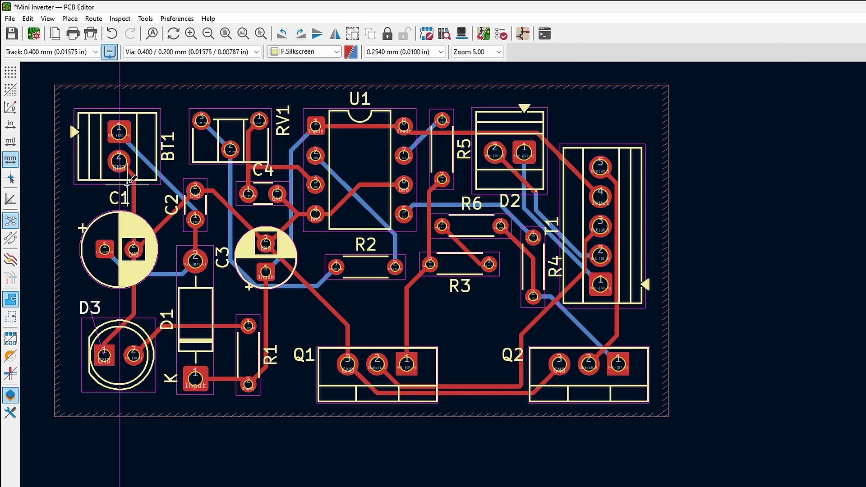
left_click_drag(114, 200, 80, 216)
left_click_drag(168, 146, 89, 105)
key("r")
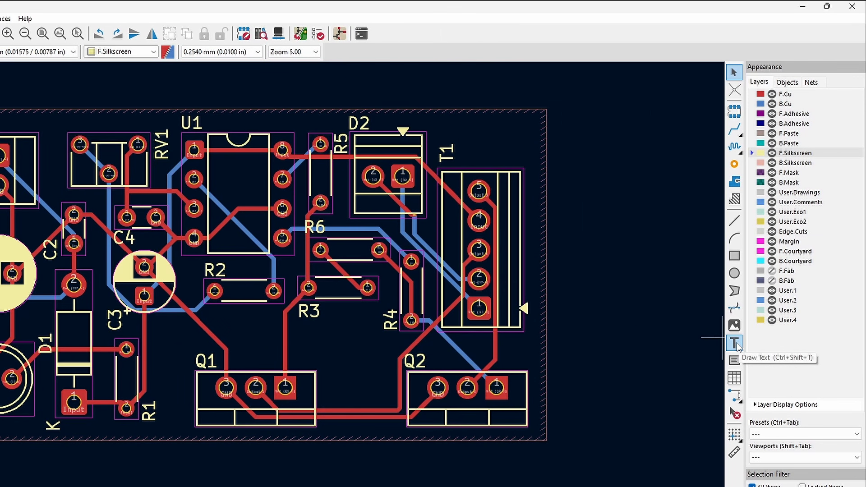
- Add the silkscreen text "+" on F.Silkscreen and place it just left of BT1 beside pad 1
left_click(735, 343)
left_click(722, 338)
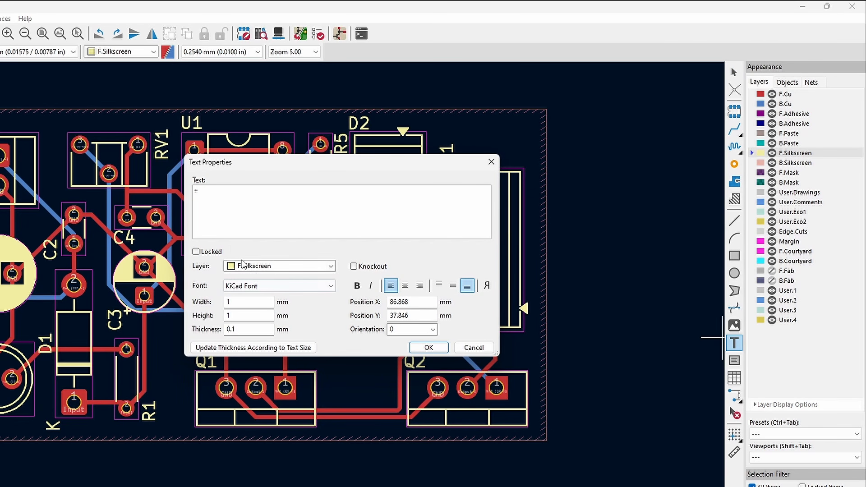
left_click(429, 347)
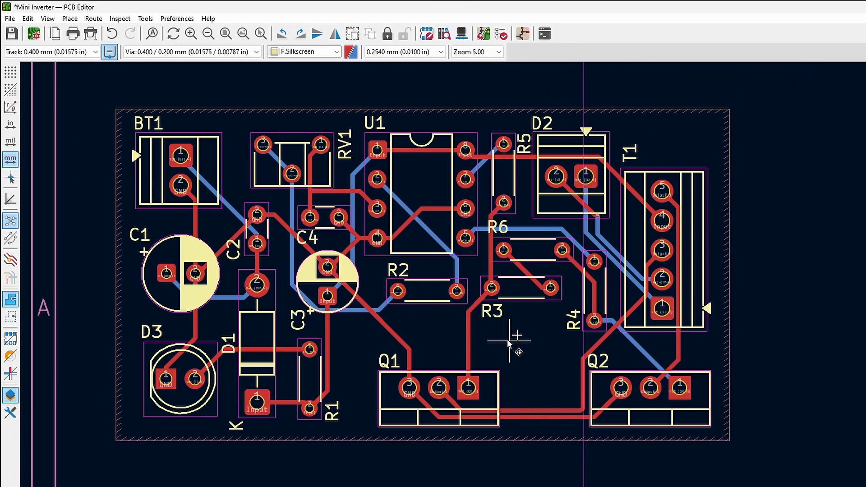
left_click(119, 163)
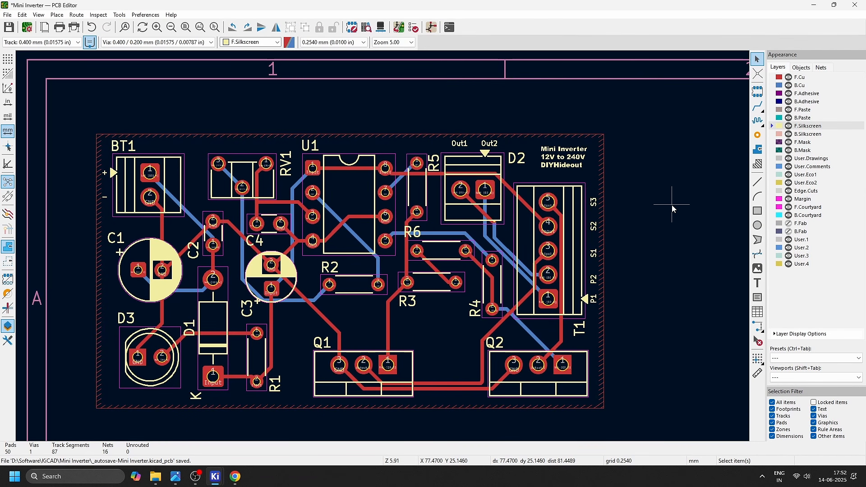
- Refill all copper zones and view the board from several angles in 3D with the through-hole models shown
key("b")
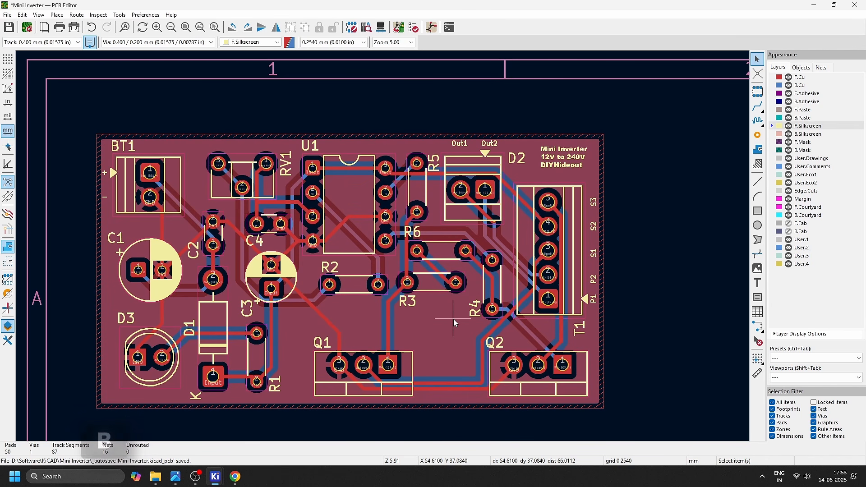
left_click(381, 27)
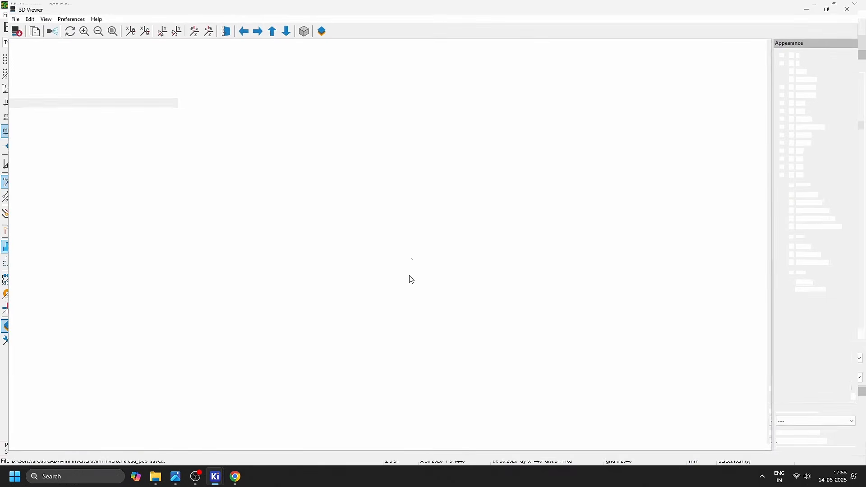
left_click_drag(457, 321, 809, 274)
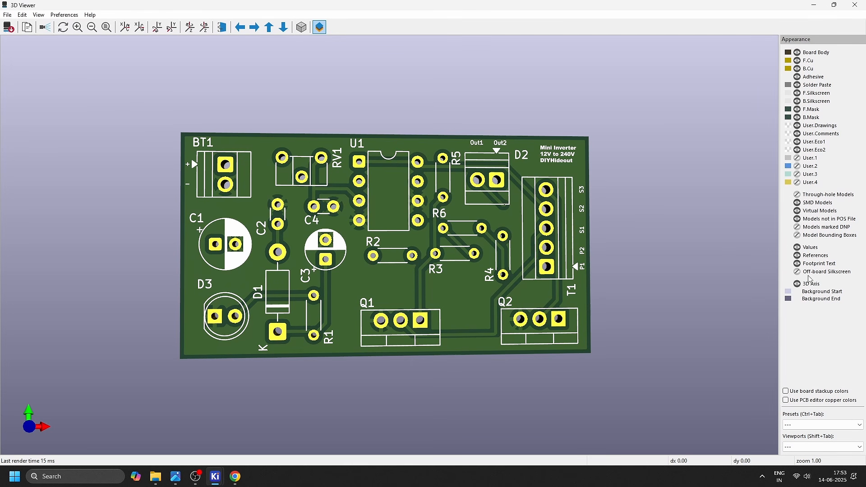
left_click(797, 196)
left_click_drag(475, 281, 434, 259)
left_click_drag(434, 259, 446, 255)
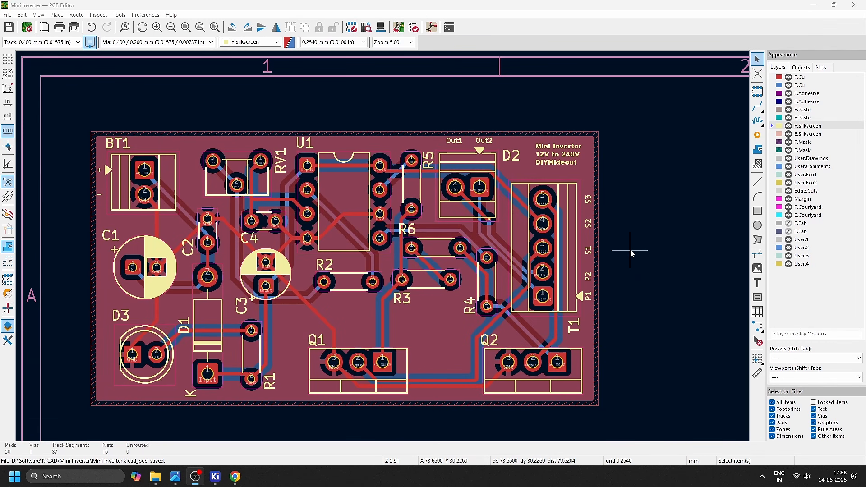
- Plot the Gerber files into a new folder named miniInverter, using a path relative to the project folder
left_click(75, 28)
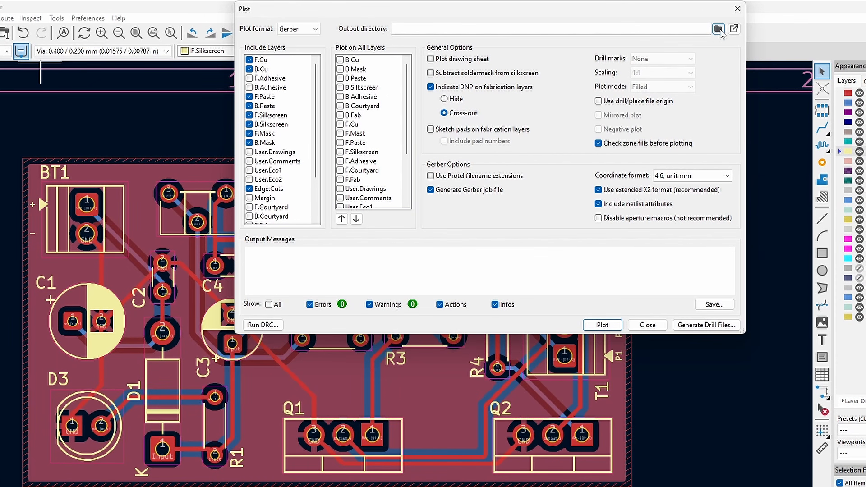
left_click(718, 30)
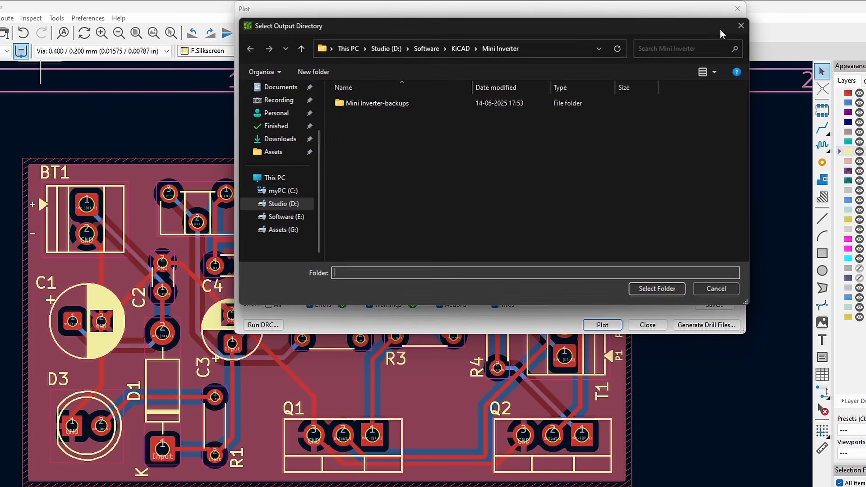
left_click(315, 72)
type("miniInverter")
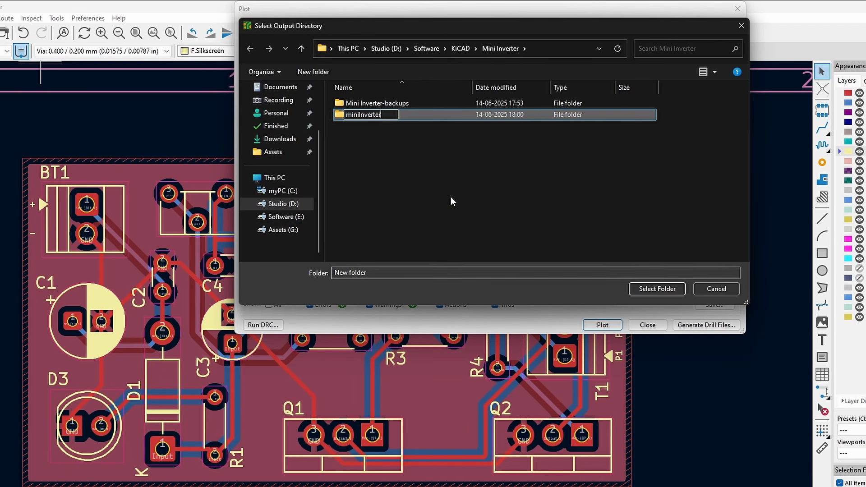
key("Return")
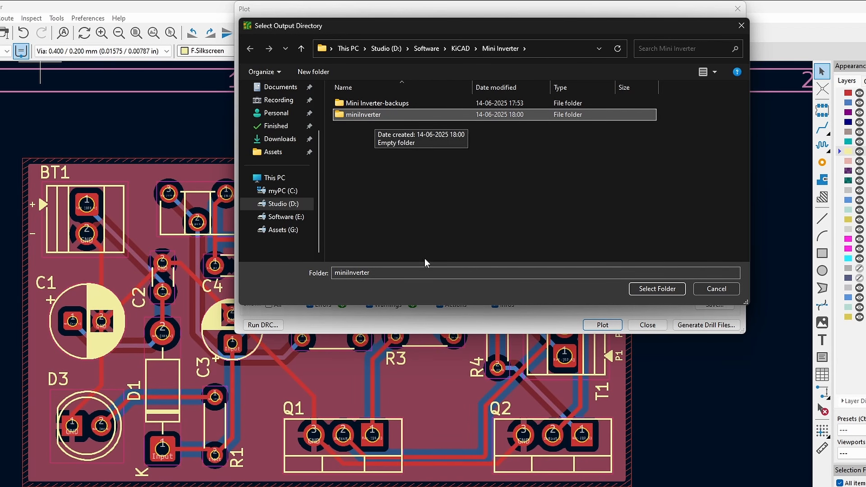
left_click(644, 291)
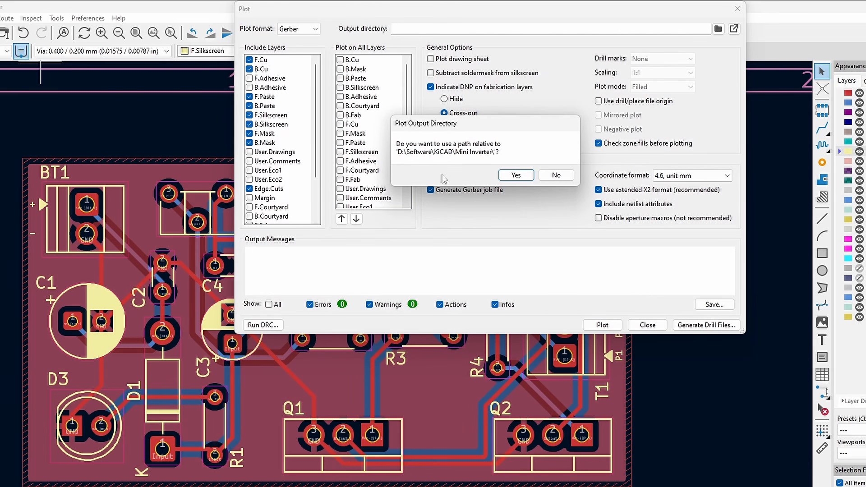
left_click(508, 175)
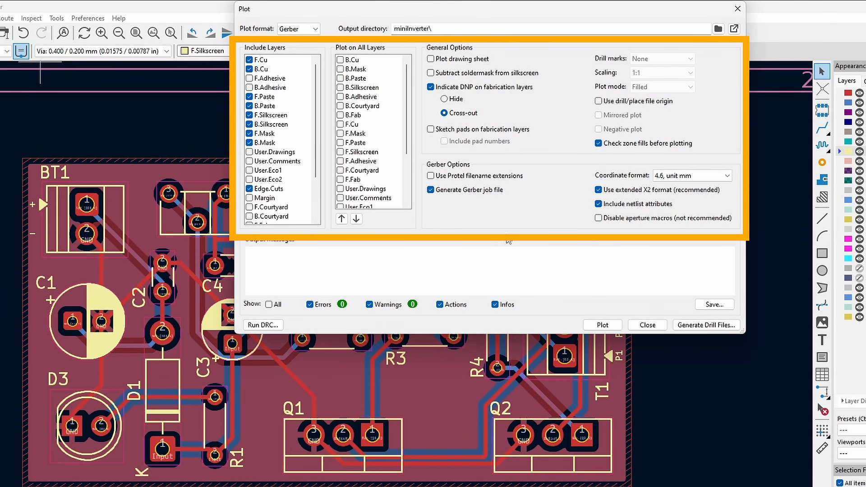
left_click(603, 324)
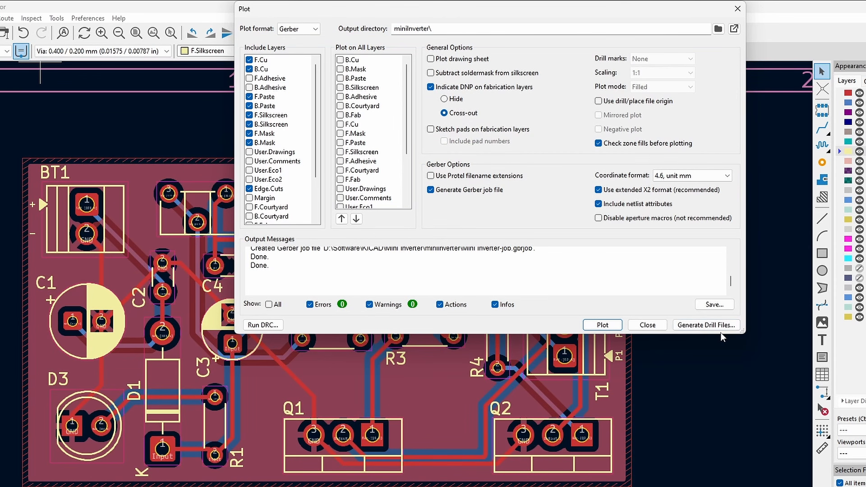
- Generate the Excellon drill files in the miniInverter folder, including a drill map in Postscript format
left_click(707, 325)
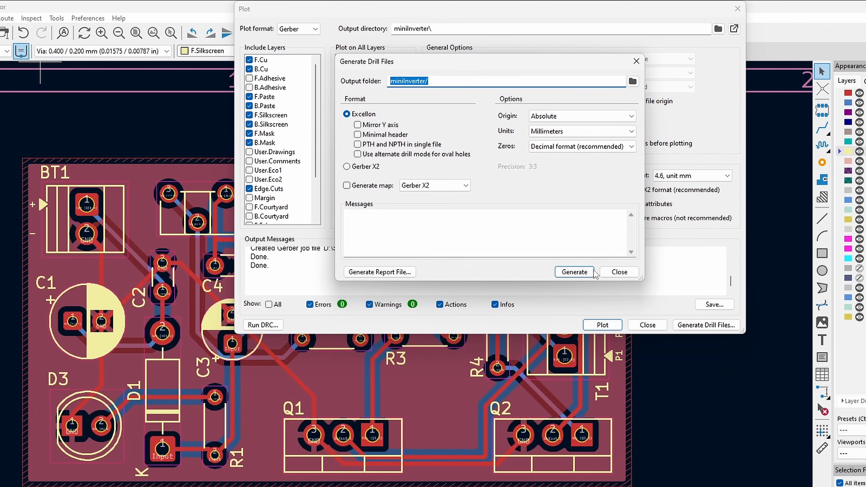
left_click(347, 186)
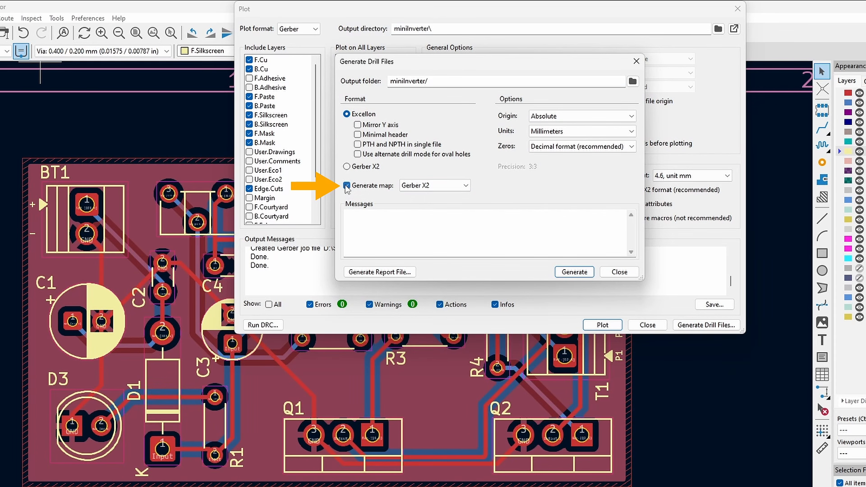
left_click(461, 190)
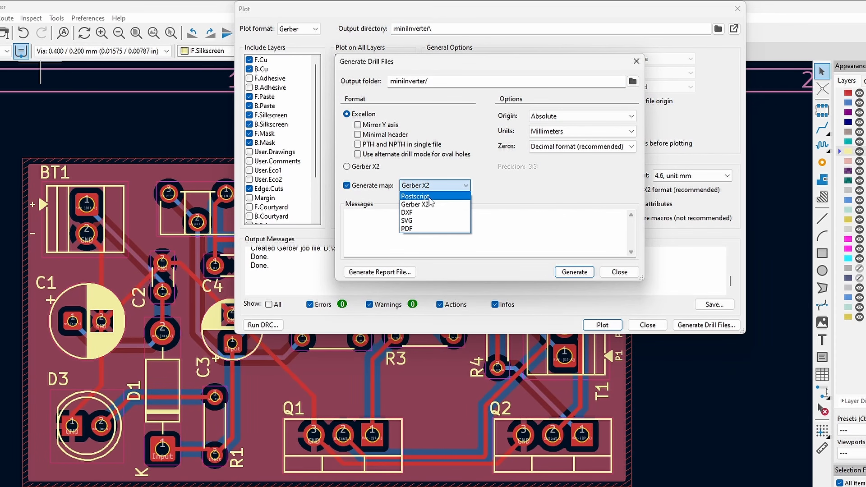
left_click(436, 197)
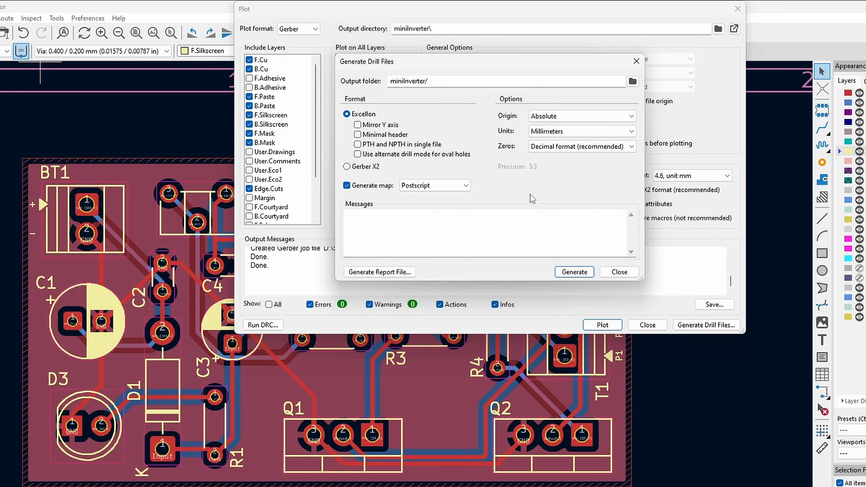
left_click(571, 273)
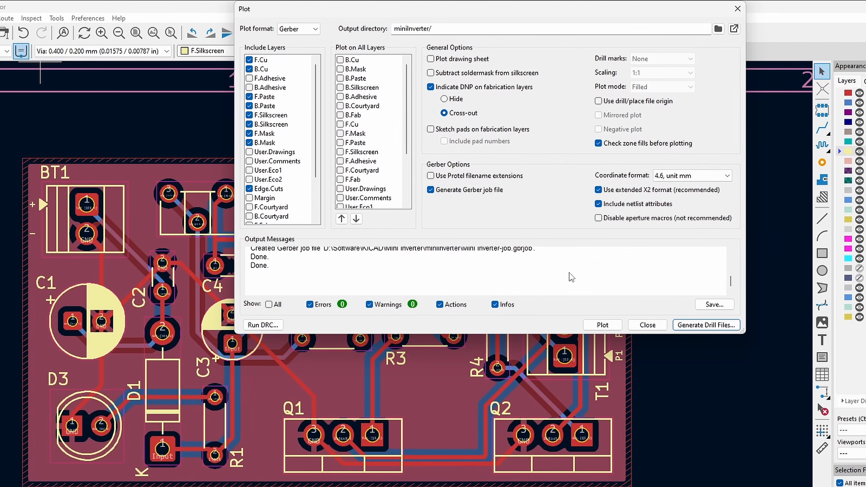
- Close the plot settings and inspect the generated Gerber and drill files in the project's miniInverter folder
left_click(647, 325)
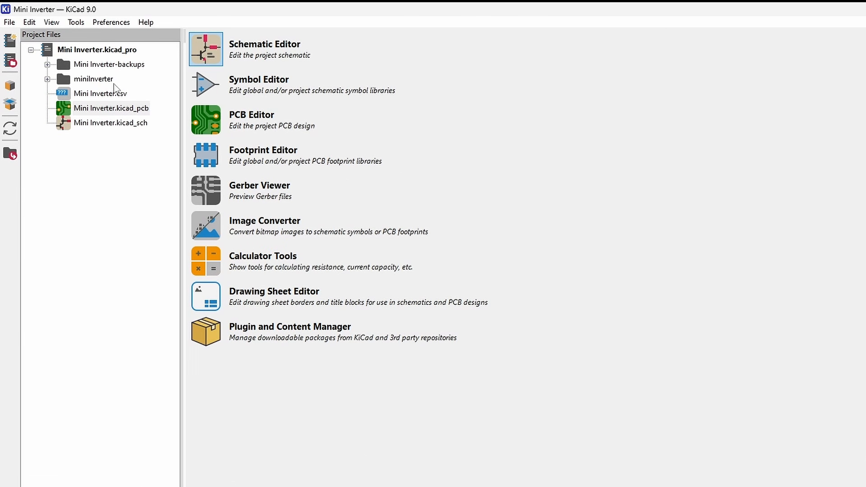
left_click(104, 83)
left_click(46, 80)
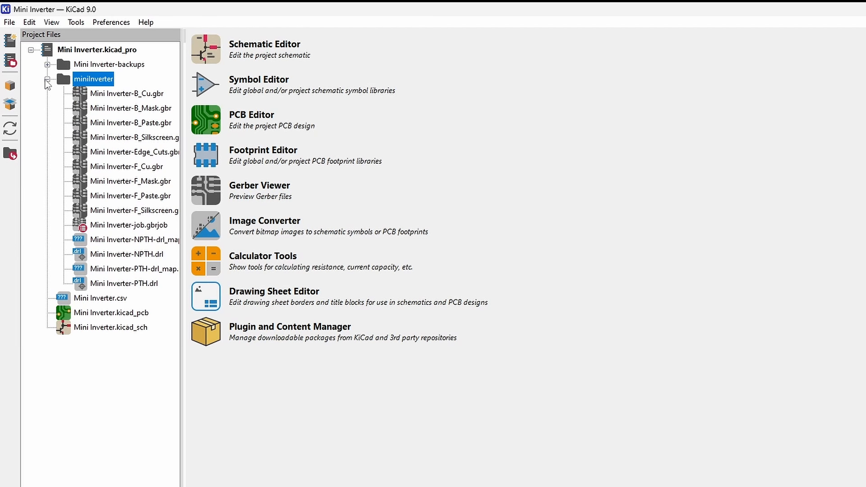
left_click(47, 79)
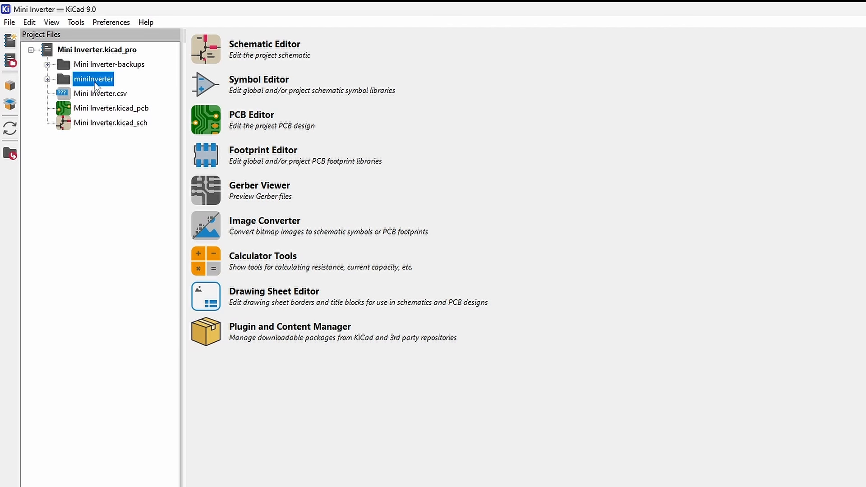
- Archive all project files into a zip file named Mini Inverter in the project folder and select the archive
left_click(10, 87)
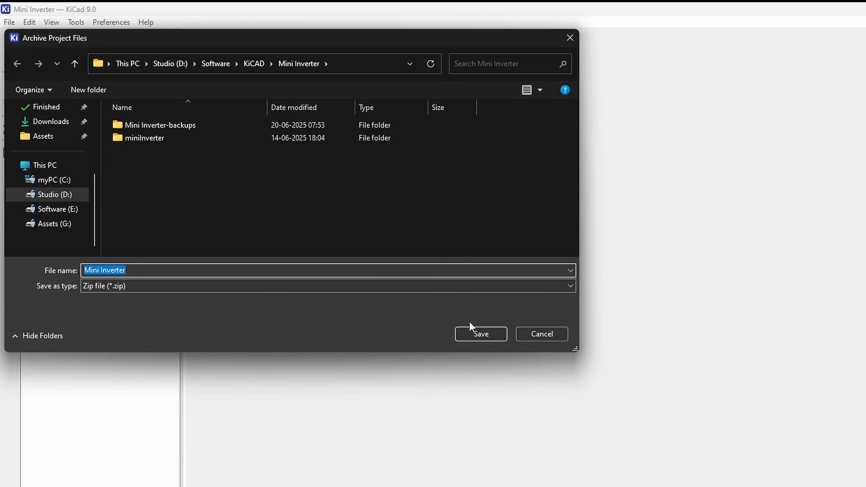
left_click(478, 336)
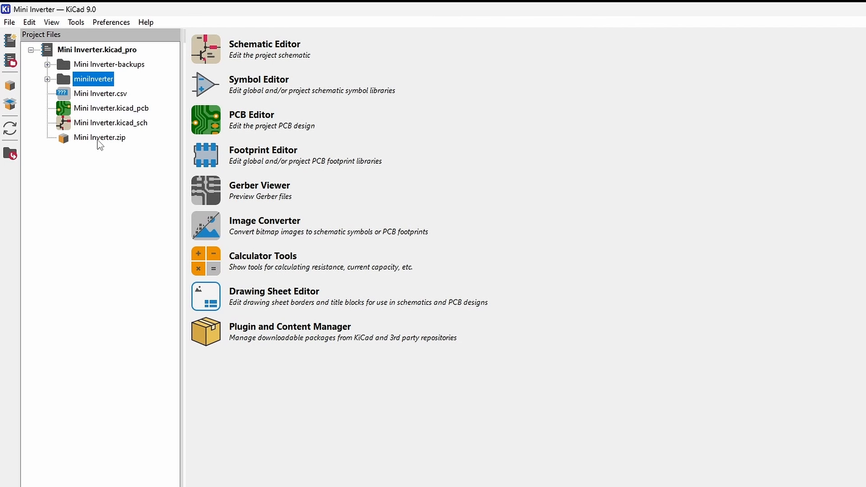
left_click(96, 142)
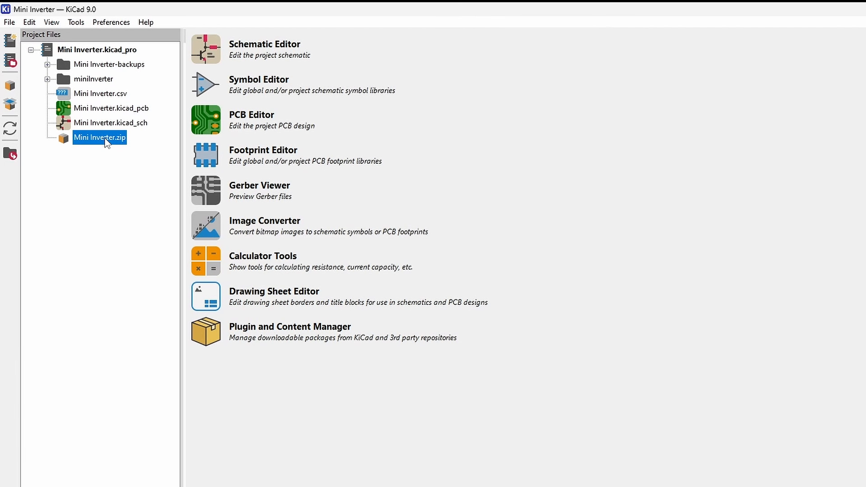